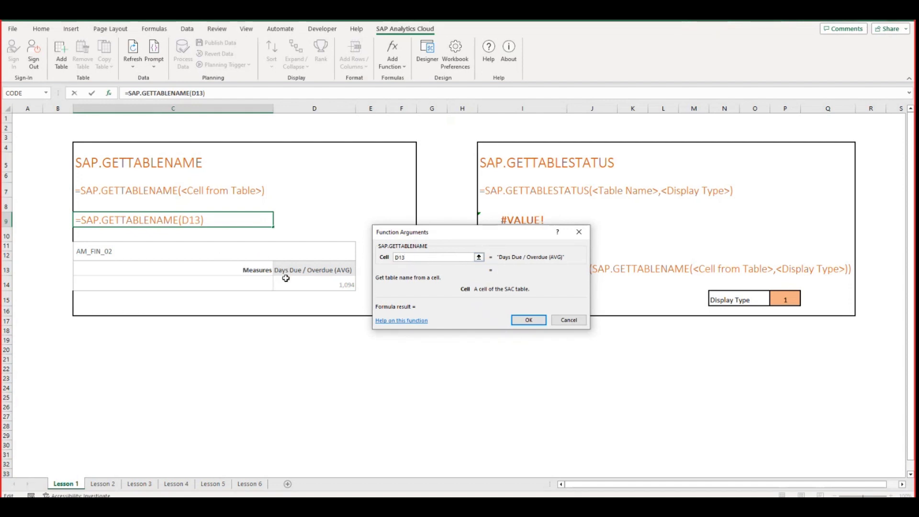
Make the cell reference in the SAP.GETTABLENAME formula absolute as $D$13 and apply the function arguments.
{"action": "left_click", "coordinate": [396, 258]}
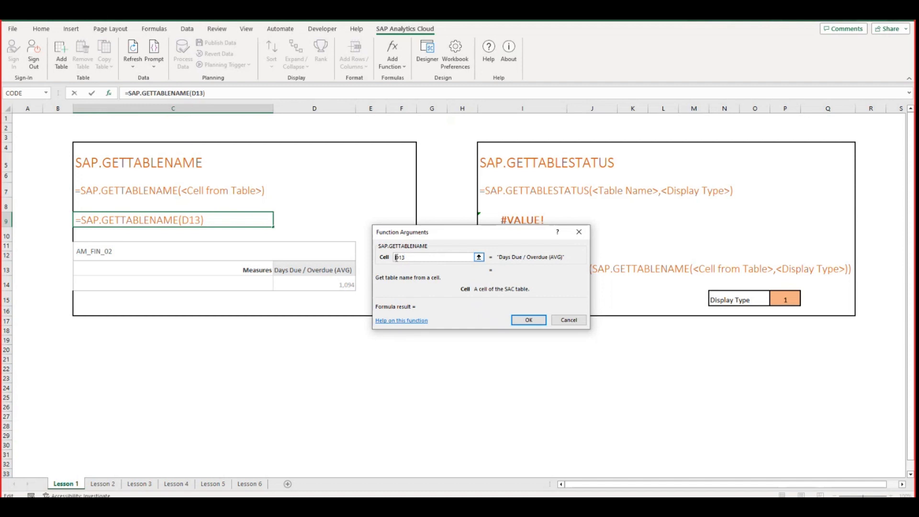
{"action": "type", "text": "$"}
{"action": "key", "text": "Right"}
{"action": "type", "text": "$"}
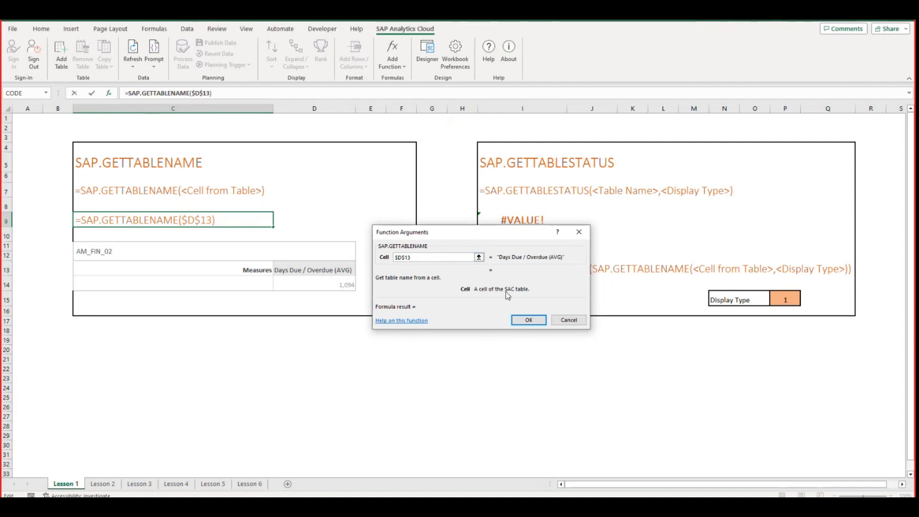
{"action": "left_click", "coordinate": [536, 319]}
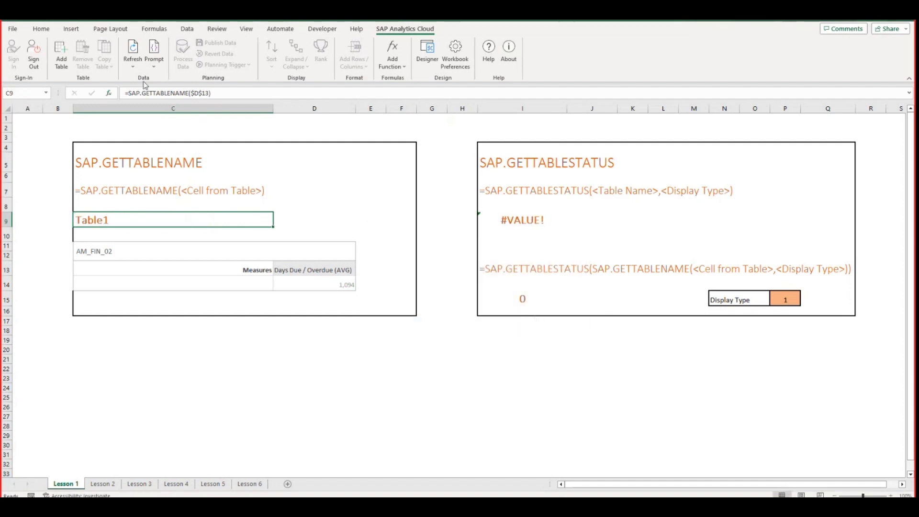
Refresh the SAP Analytics Cloud functions in the workbook.
{"action": "left_click", "coordinate": [134, 68]}
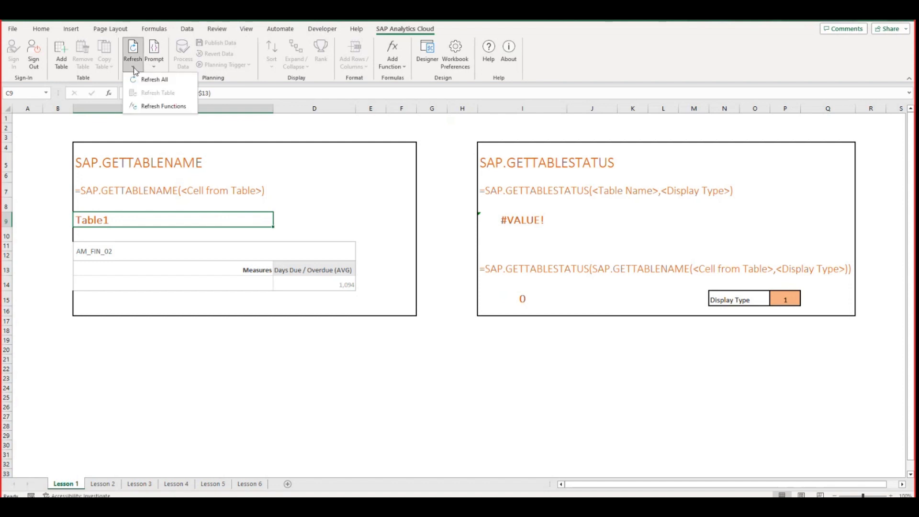
{"action": "left_click", "coordinate": [158, 107]}
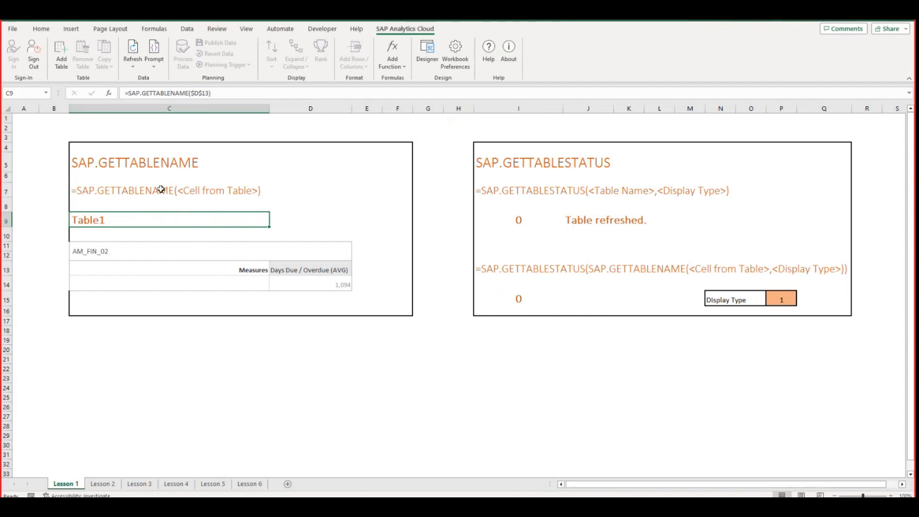
{"action": "scroll", "coordinate": [153, 201], "scroll_direction": "right", "scroll_amount": 1}
Open the function arguments of the SAP.GETTABLESTATUS formula in I9 and set the Tables argument to "Table1".
{"action": "left_click", "coordinate": [539, 190]}
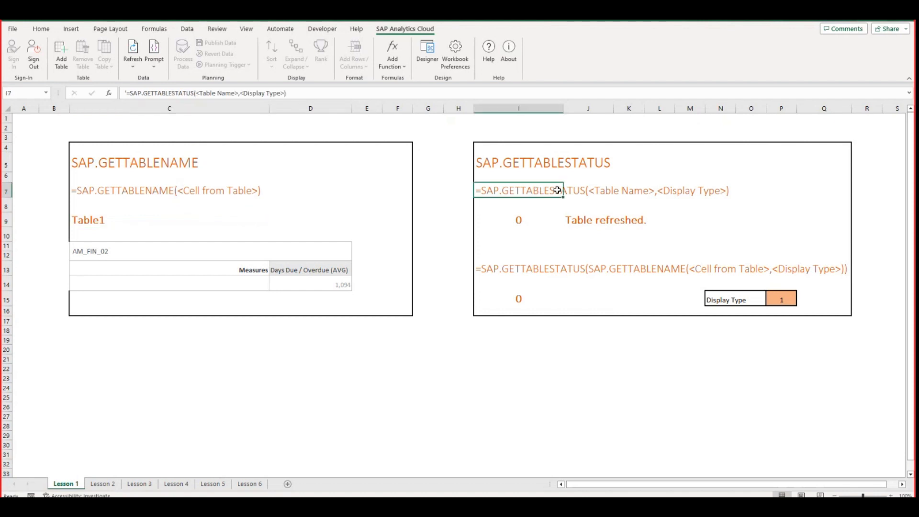
{"action": "left_click", "coordinate": [633, 193]}
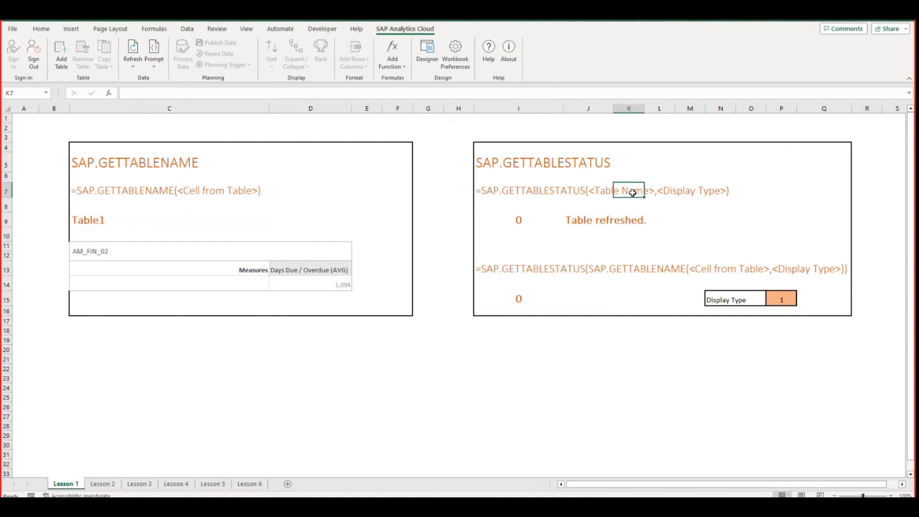
{"action": "left_click", "coordinate": [695, 193]}
{"action": "left_click", "coordinate": [517, 220]}
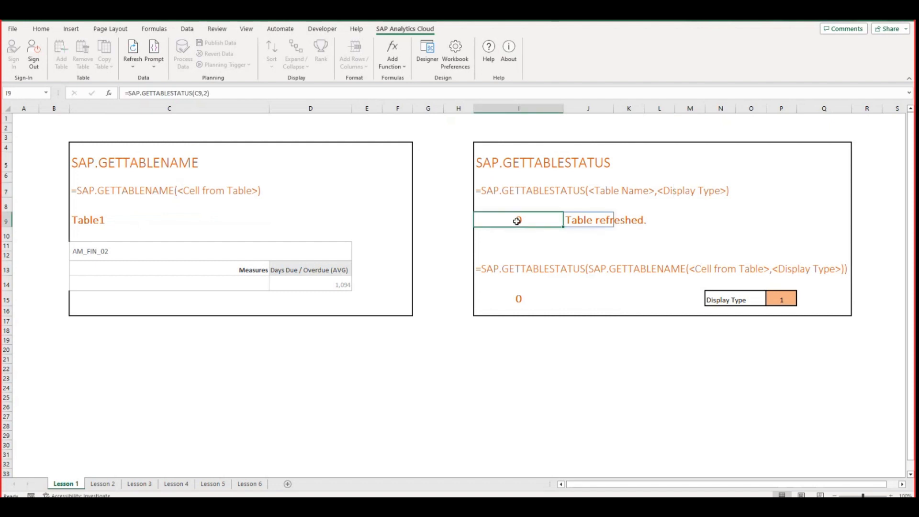
{"action": "left_click", "coordinate": [108, 93]}
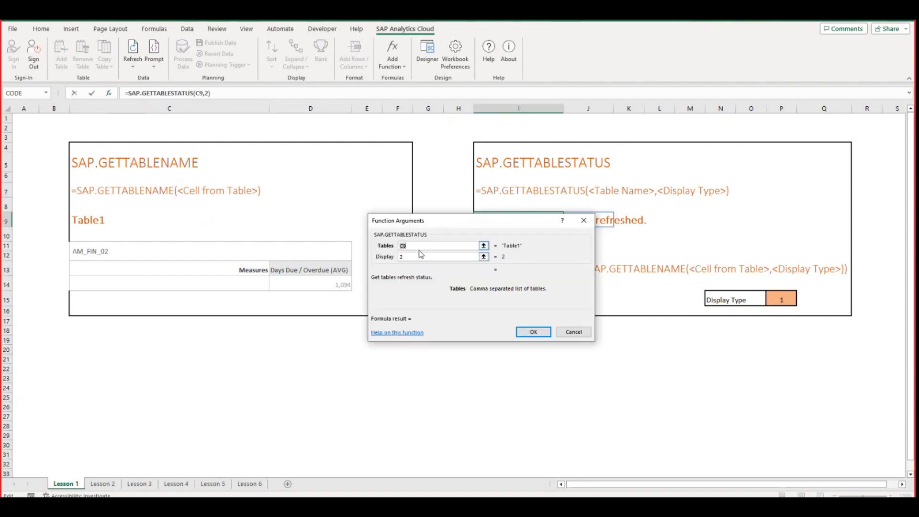
{"action": "left_click_drag", "start_coordinate": [444, 223], "coordinate": [465, 350]}
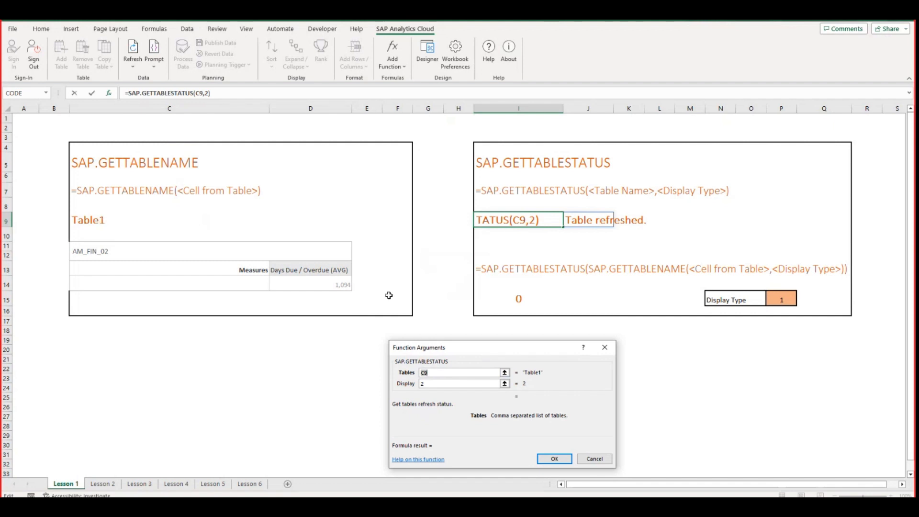
{"action": "type", "text": "\"Table"}
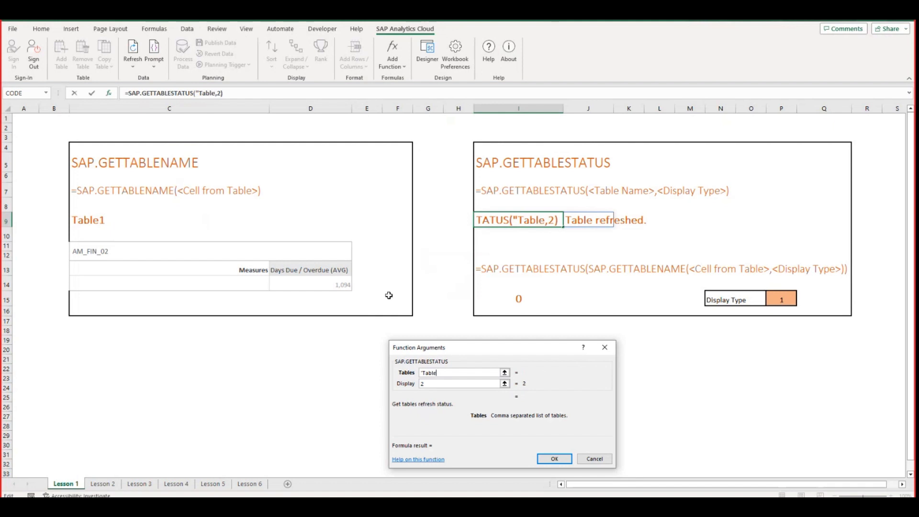
{"action": "type", "text": "1\""}
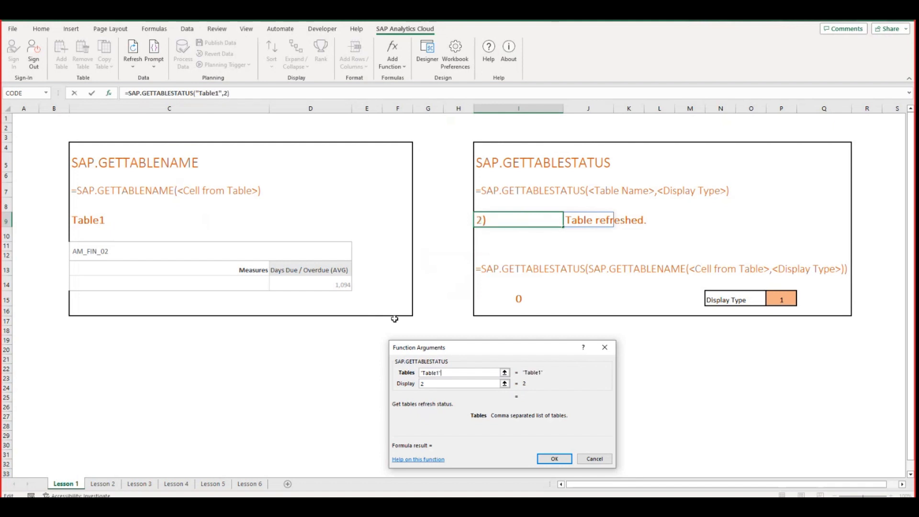
Open the SAP help page for SAP.GETTABLESTATUS, read the Display argument options, and return to the Excel workbook.
{"action": "left_click", "coordinate": [451, 383]}
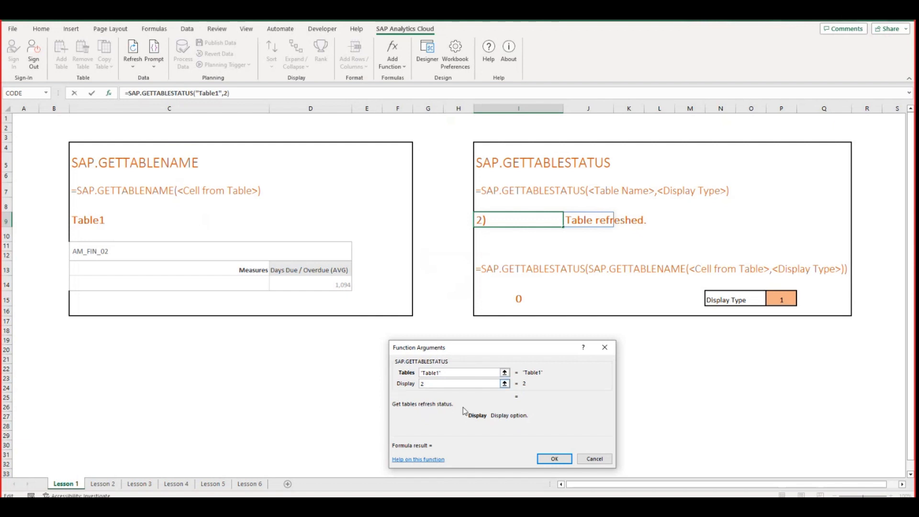
{"action": "left_click", "coordinate": [414, 461]}
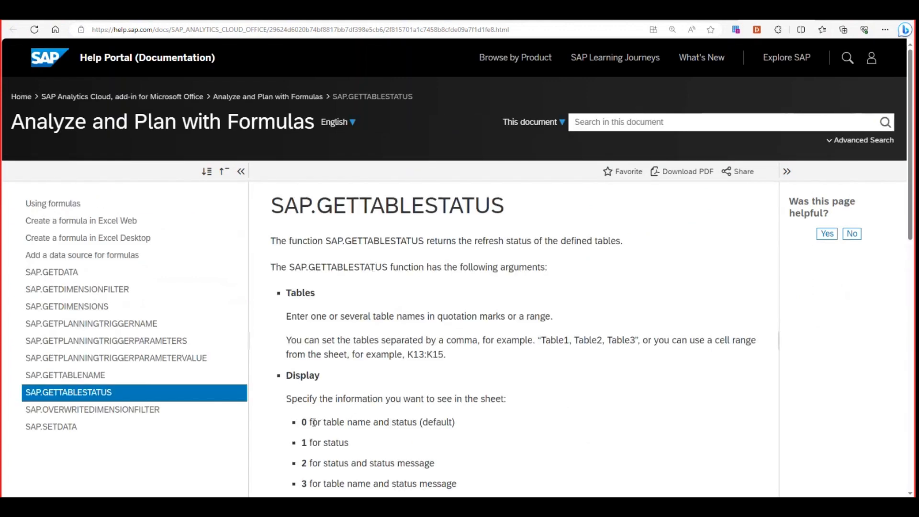
{"action": "left_click_drag", "start_coordinate": [313, 422], "coordinate": [366, 422]}
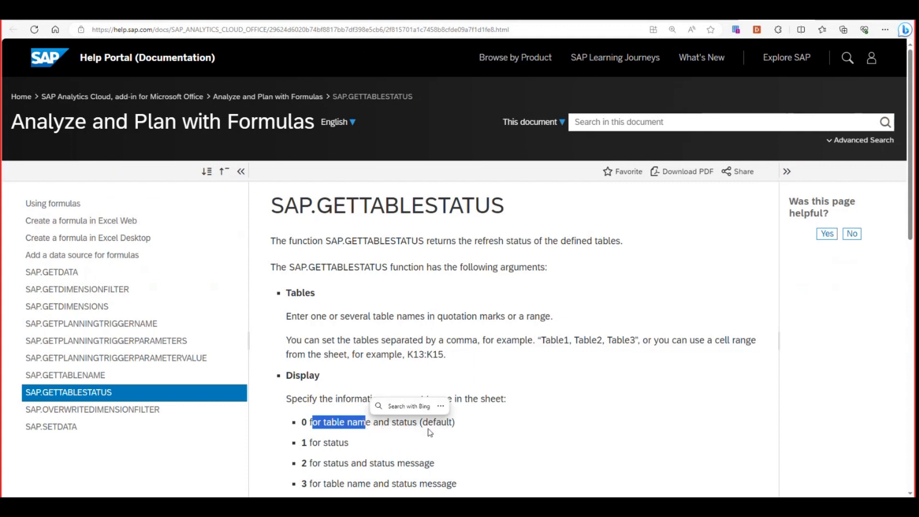
{"action": "left_click", "coordinate": [353, 447]}
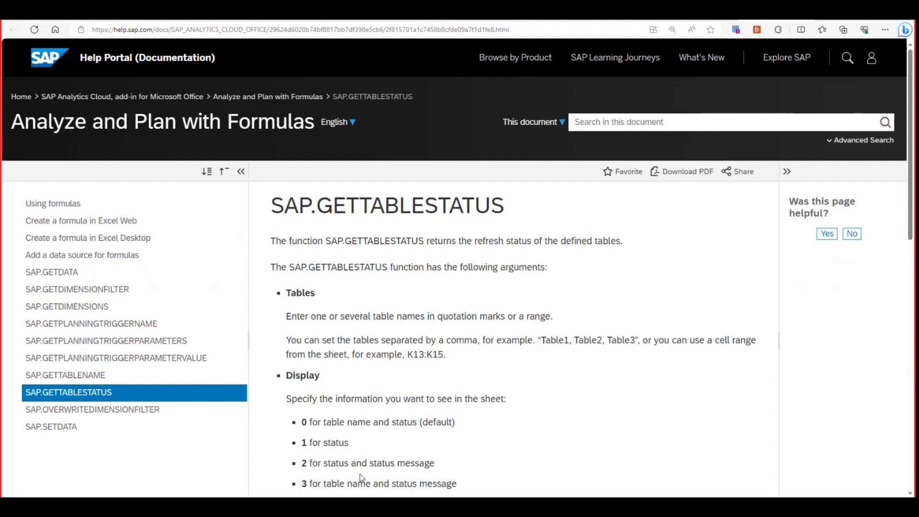
{"action": "scroll", "coordinate": [464, 469], "scroll_direction": "down", "scroll_amount": 1}
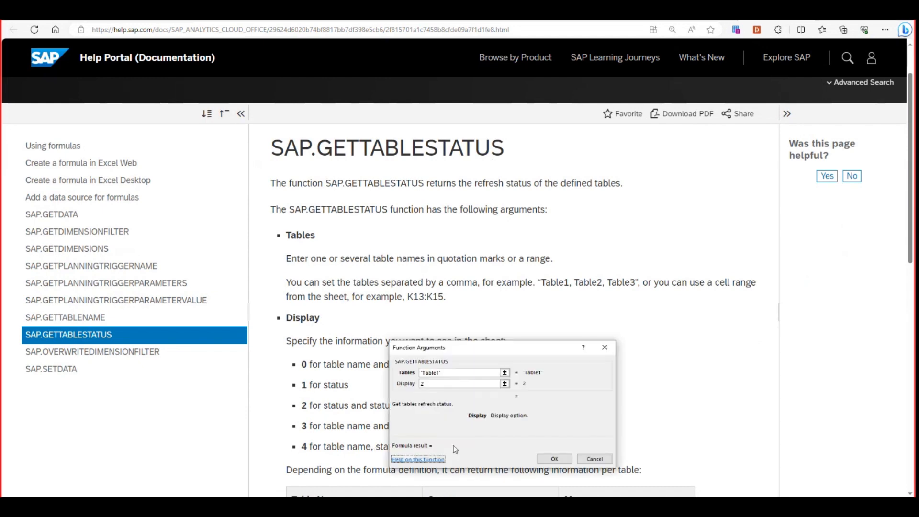
{"action": "key", "text": "alt+Tab"}
{"action": "key", "text": "alt+Tab"}
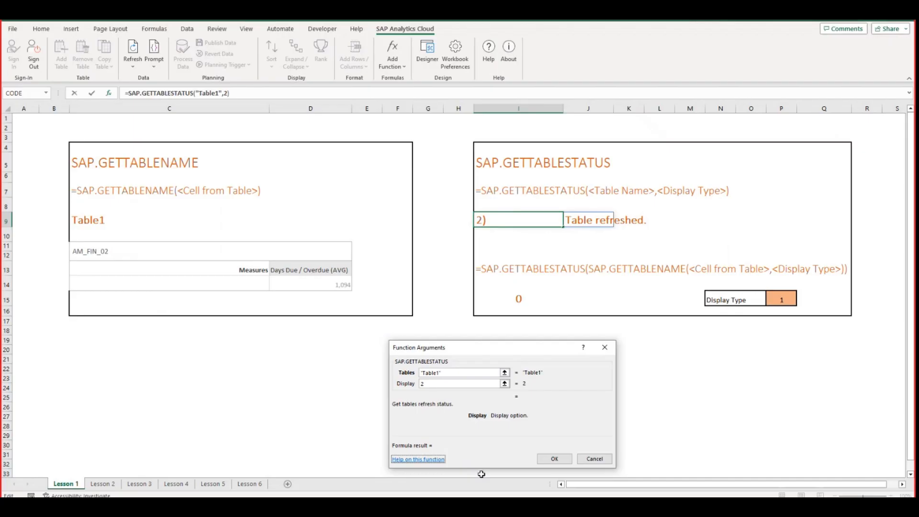
Set the Display argument of the I9 status formula to 4 and apply it.
{"action": "left_click", "coordinate": [429, 384]}
{"action": "type", "text": "4"}
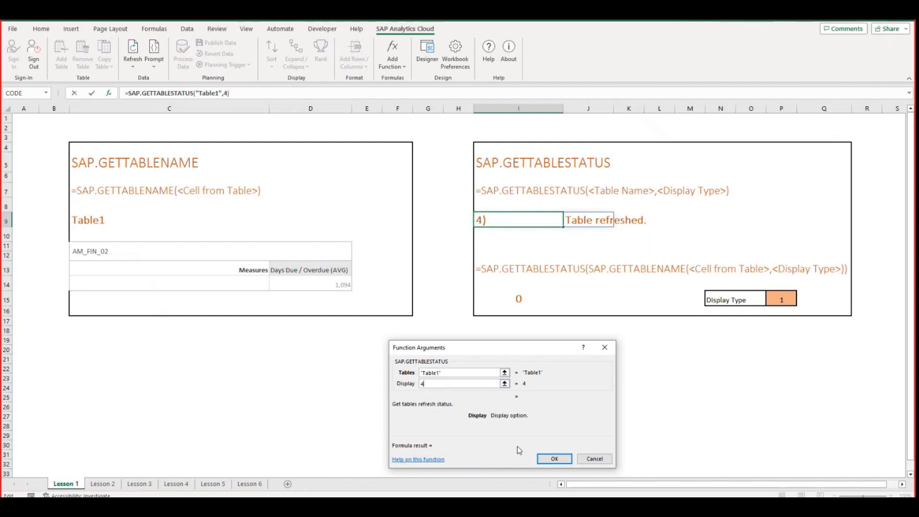
{"action": "left_click", "coordinate": [551, 459]}
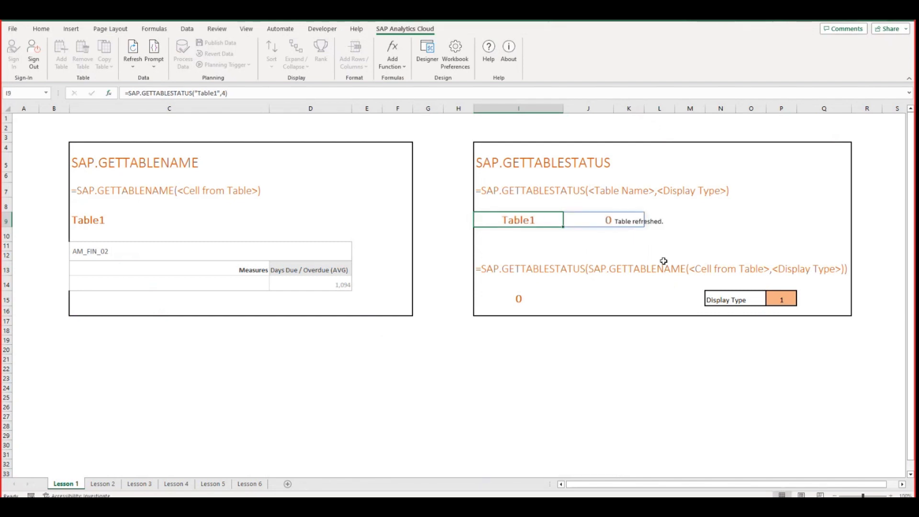
Copy the formatting of the status cell J9 onto the status message cell K9.
{"action": "left_click", "coordinate": [618, 237]}
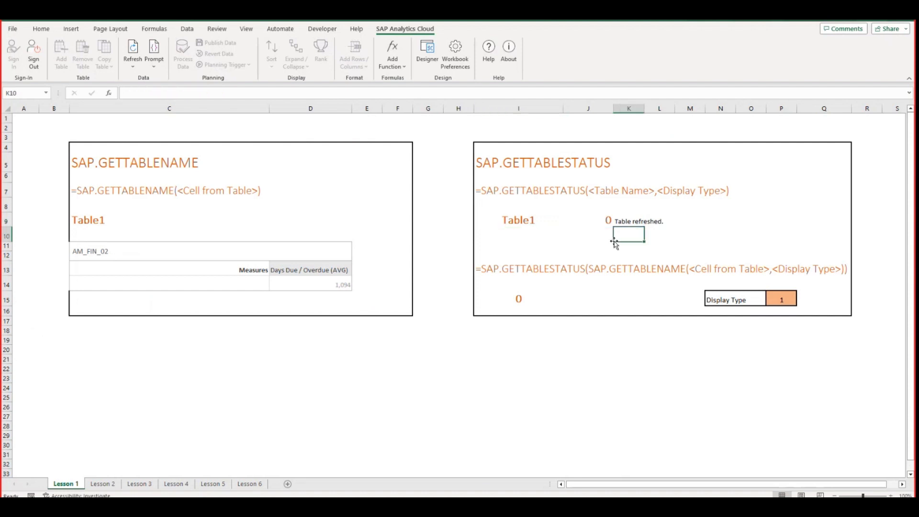
{"action": "left_click", "coordinate": [582, 217]}
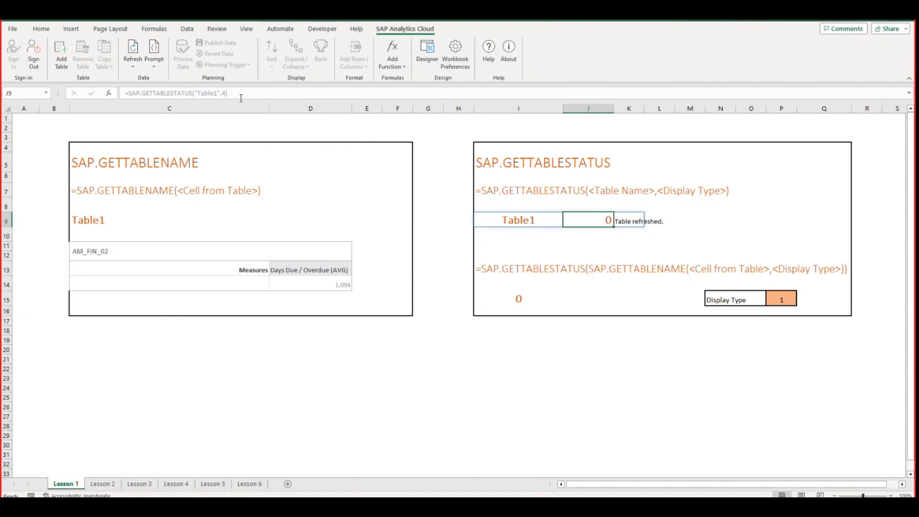
{"action": "left_click", "coordinate": [43, 29]}
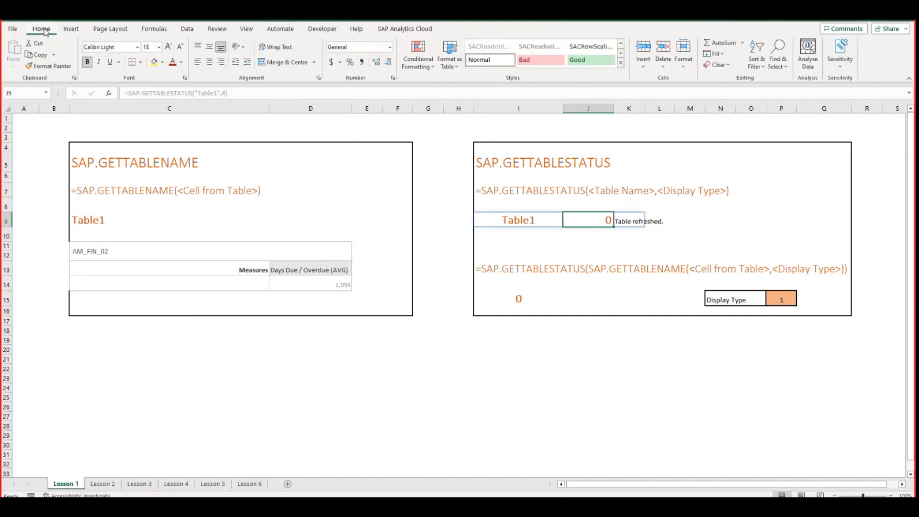
{"action": "left_click", "coordinate": [50, 66]}
{"action": "left_click", "coordinate": [621, 222]}
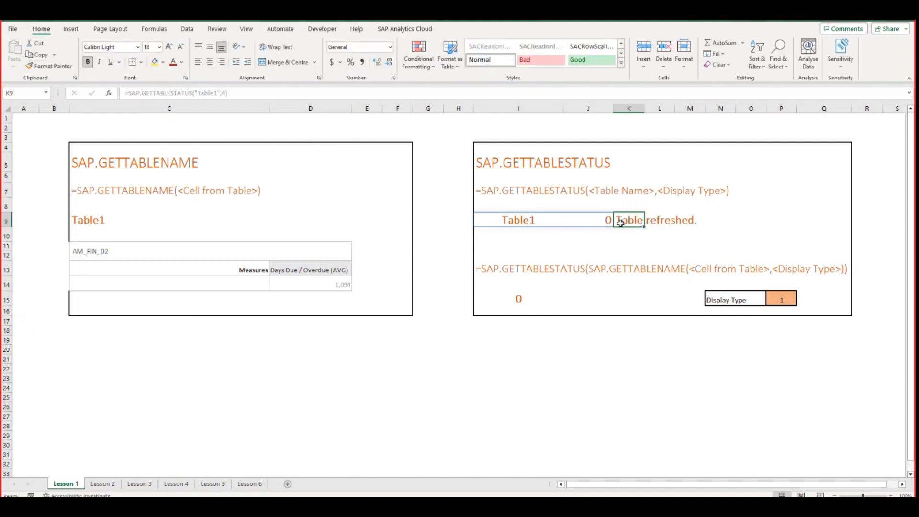
{"action": "left_click", "coordinate": [594, 254]}
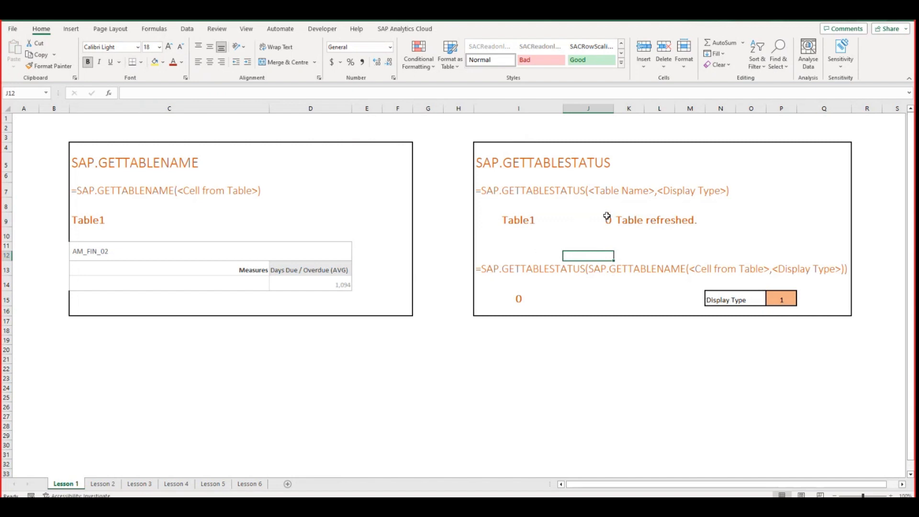
Review the function arguments of the nested SAP.GETTABLESTATUS formula in I15, keeping SAP.GETTABLENAME(D13) and P15.
{"action": "left_click", "coordinate": [525, 217]}
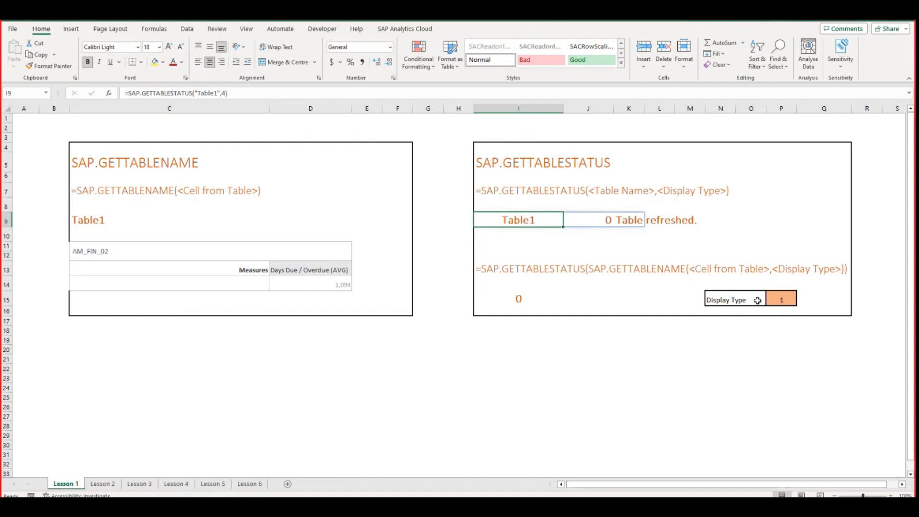
{"action": "left_click", "coordinate": [501, 270]}
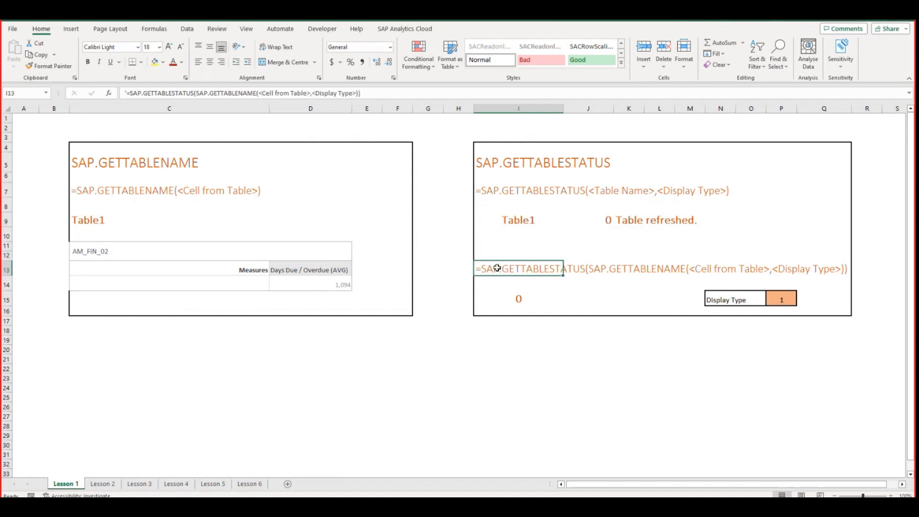
{"action": "left_click", "coordinate": [516, 292]}
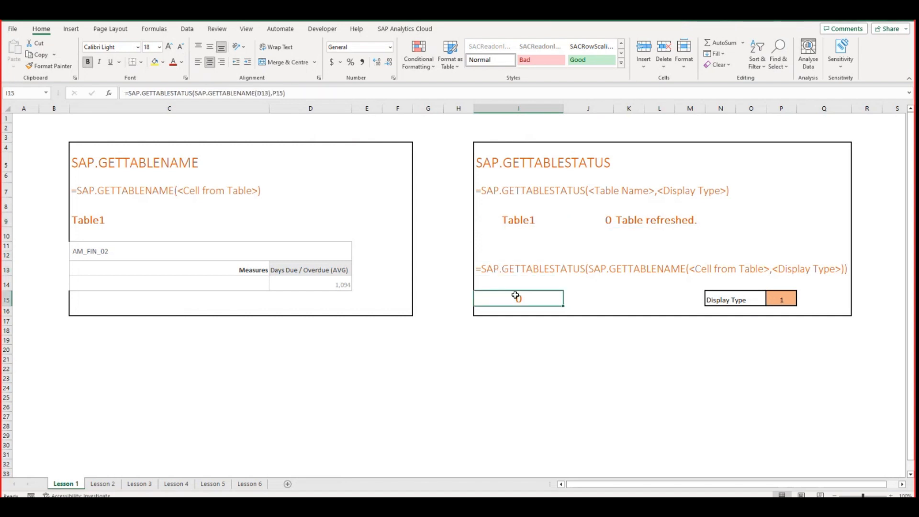
{"action": "left_click", "coordinate": [109, 92]}
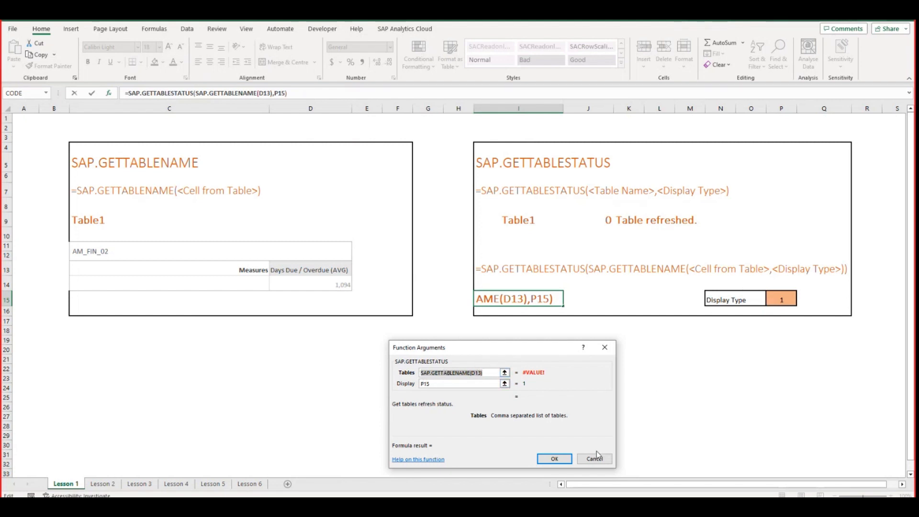
{"action": "left_click", "coordinate": [554, 458]}
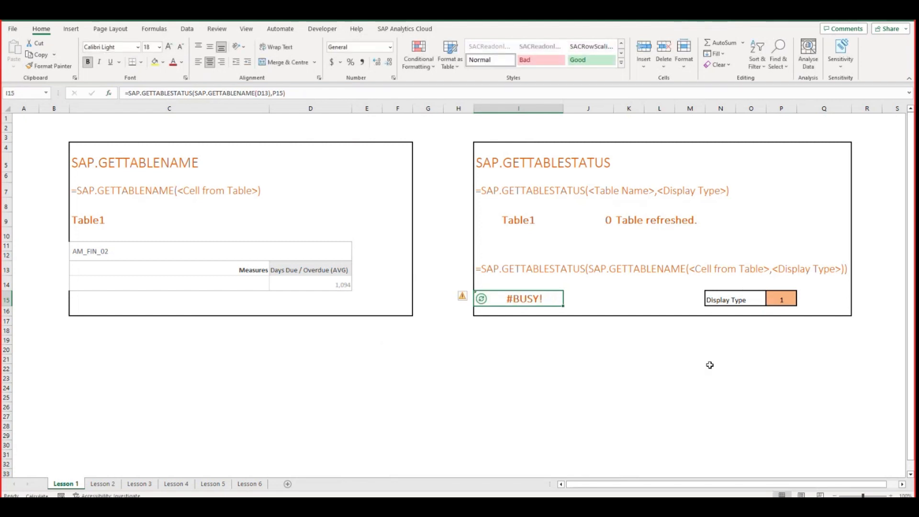
Try Display Type values 2 and 3 in cell P15 for the nested status formula.
{"action": "left_click", "coordinate": [778, 297]}
{"action": "type", "text": "2"}
{"action": "key", "text": "Return"}
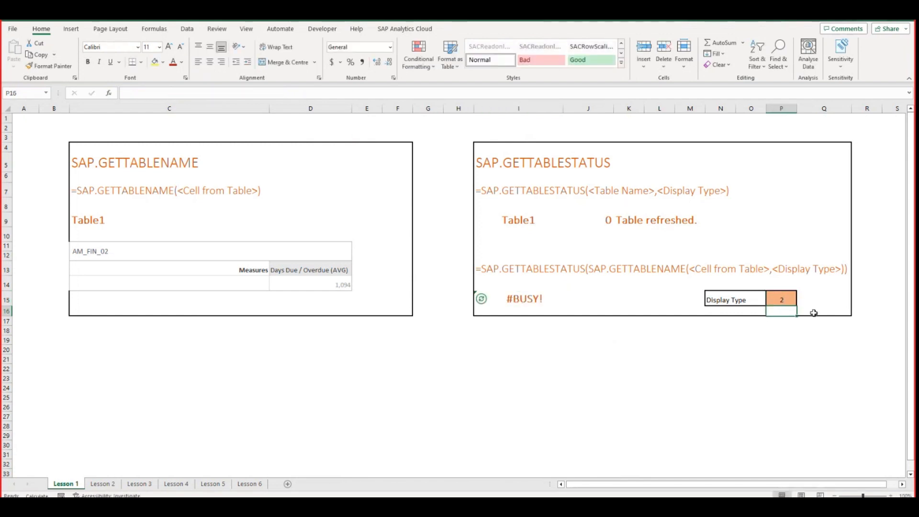
{"action": "key", "text": "Up"}
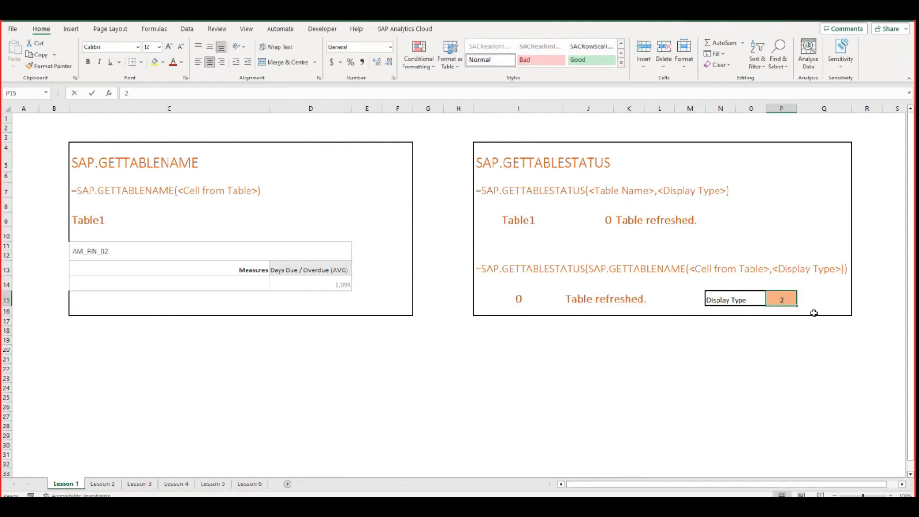
{"action": "type", "text": "3"}
{"action": "key", "text": "Return"}
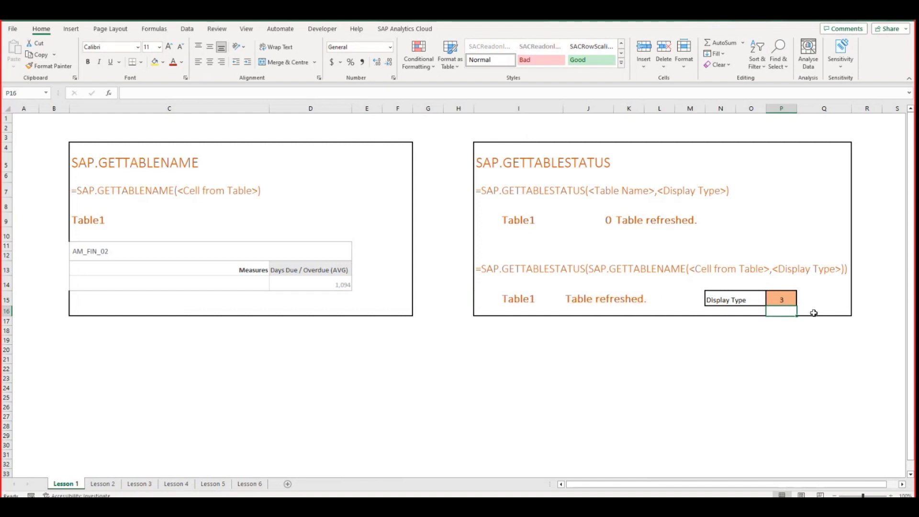
Set the Display Type in cell P15 to 4.
{"action": "key", "text": "Up"}
{"action": "type", "text": "4"}
{"action": "key", "text": "Return"}
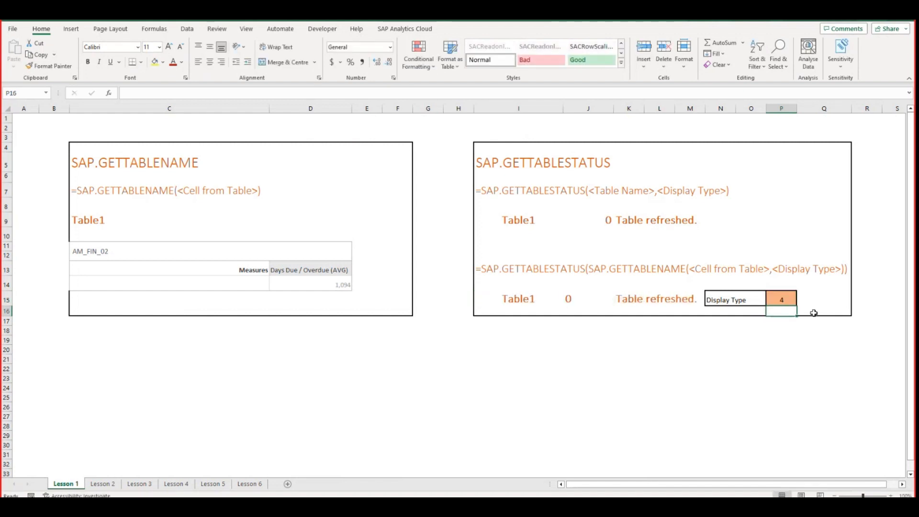
{"action": "key", "text": "Up"}
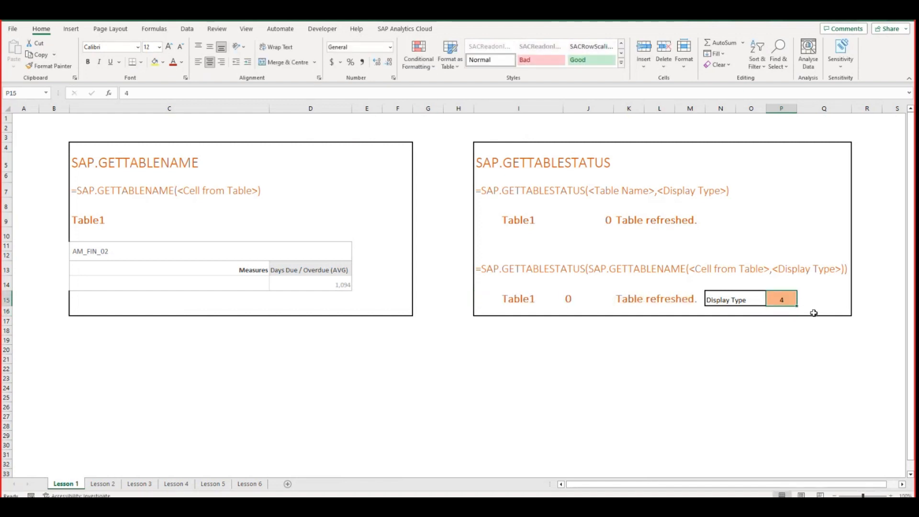
Try Display Type values 5 and 0 in cell P15 for the nested status formula.
{"action": "type", "text": "5"}
{"action": "key", "text": "Return"}
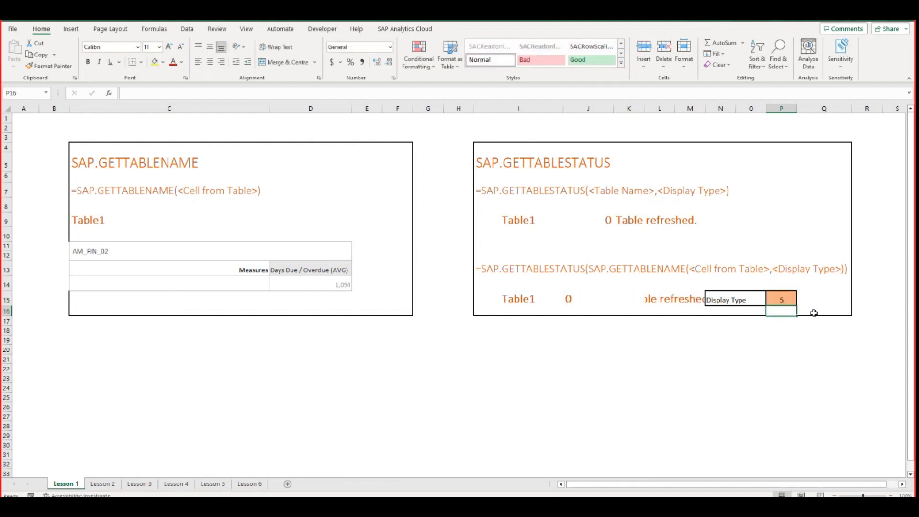
{"action": "key", "text": "Up"}
{"action": "type", "text": "0"}
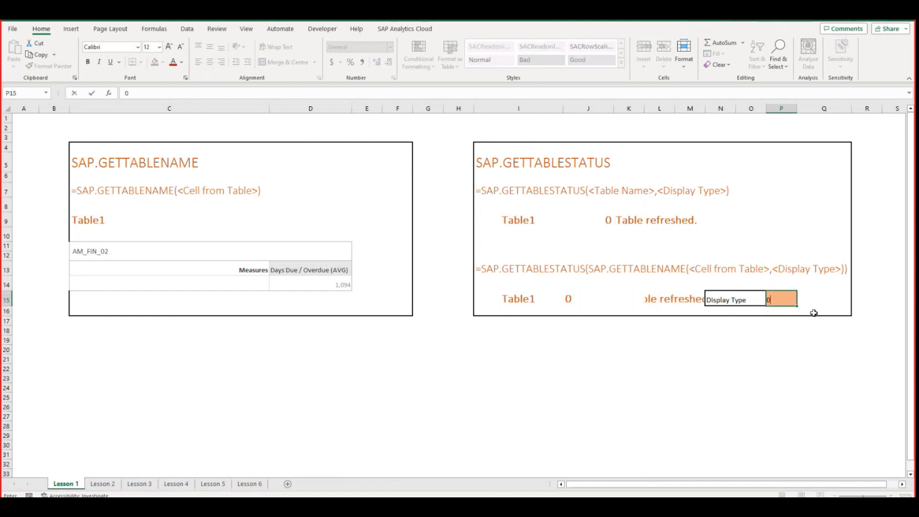
{"action": "key", "text": "Return"}
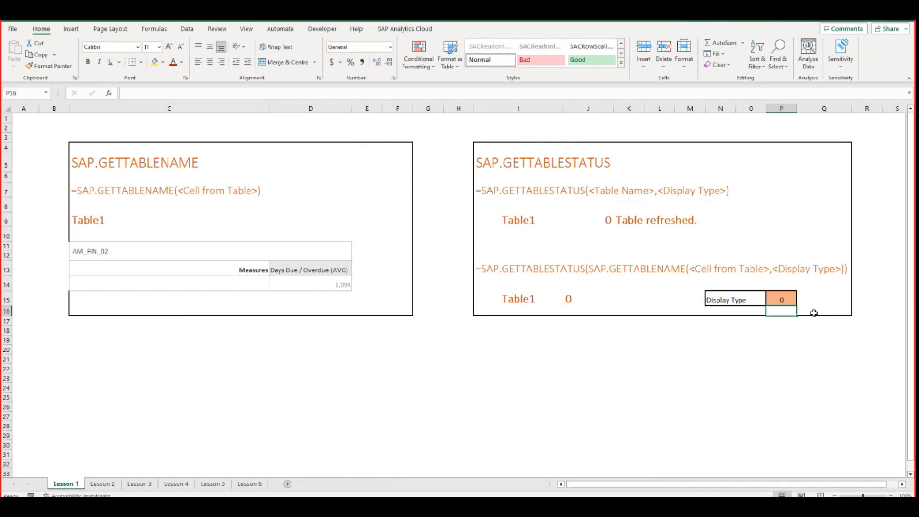
Set the Display Type in cell P15 to 1.
{"action": "left_click", "coordinate": [785, 300]}
{"action": "type", "text": "1"}
{"action": "key", "text": "Return"}
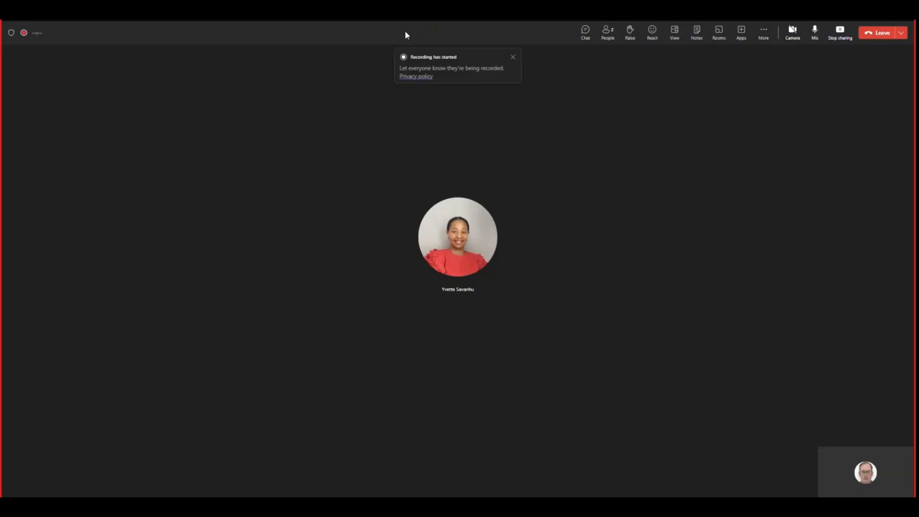
Return to Excel and open the SAP Analytics Cloud Designer to check the refresh information of the AM_FIN_02 table.
{"action": "key", "text": "alt+Tab"}
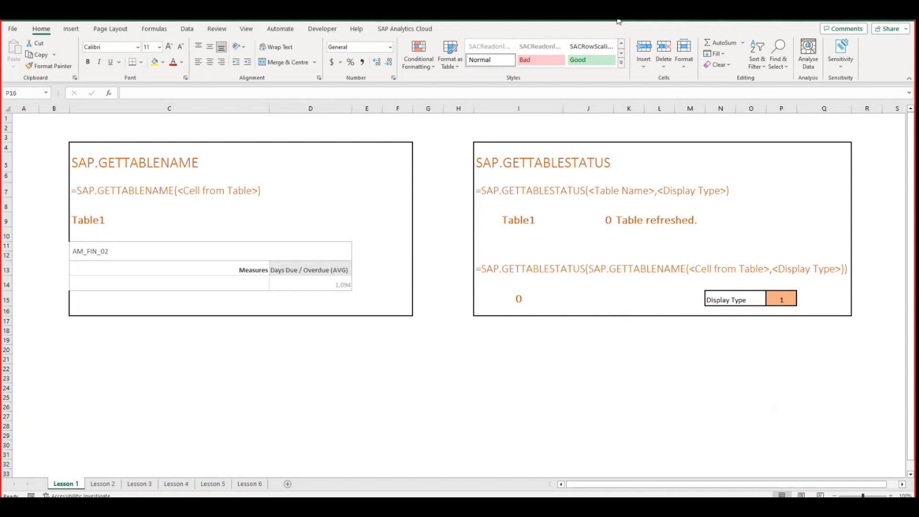
{"action": "left_click", "coordinate": [406, 31]}
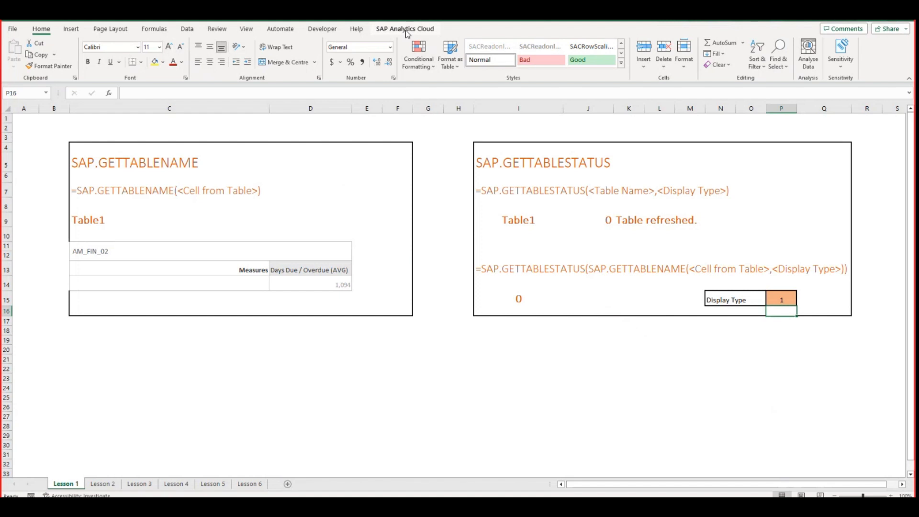
{"action": "left_click", "coordinate": [406, 30]}
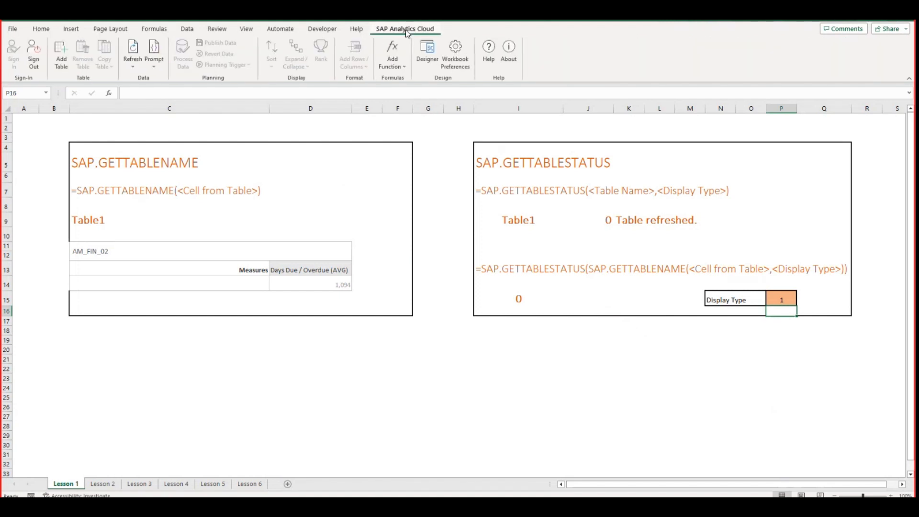
{"action": "left_click", "coordinate": [430, 56]}
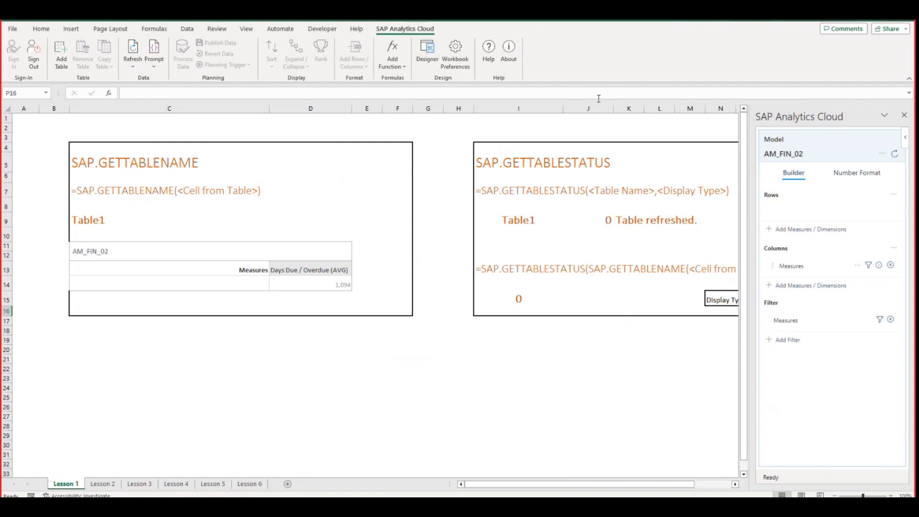
{"action": "mouse_move", "coordinate": [896, 158]}
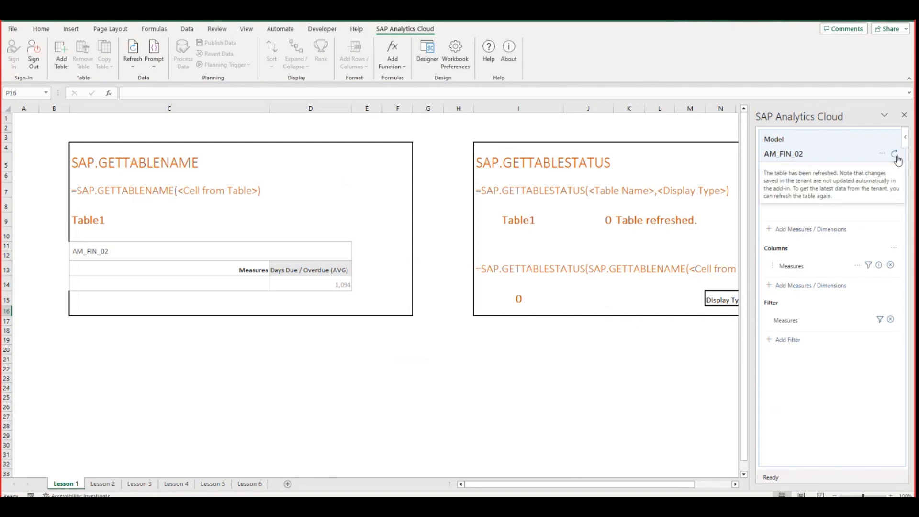
{"action": "left_click", "coordinate": [321, 263]}
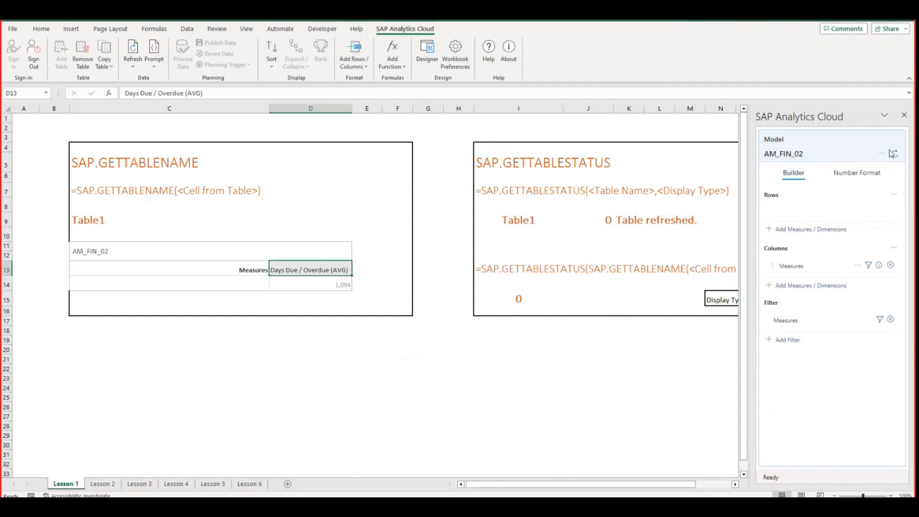
{"action": "mouse_move", "coordinate": [899, 156]}
Switch to the Lesson 2 worksheet.
{"action": "left_click", "coordinate": [501, 349]}
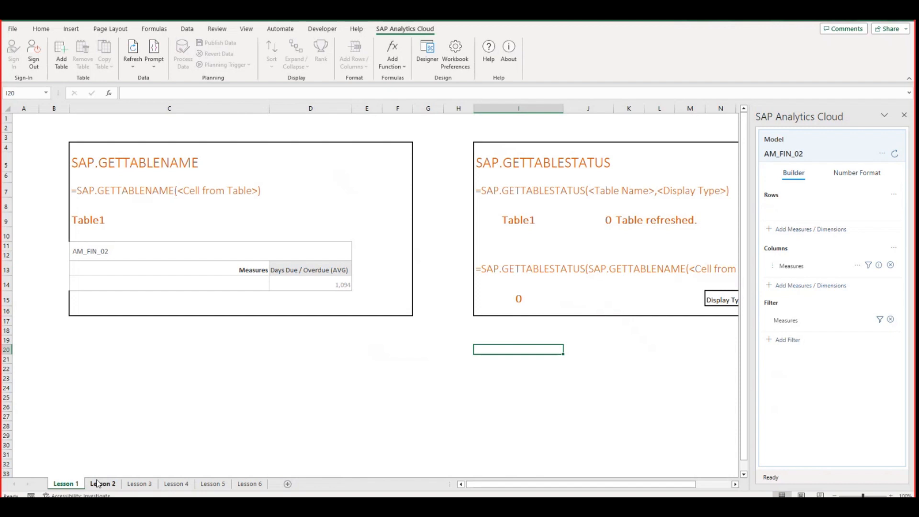
{"action": "left_click", "coordinate": [97, 483]}
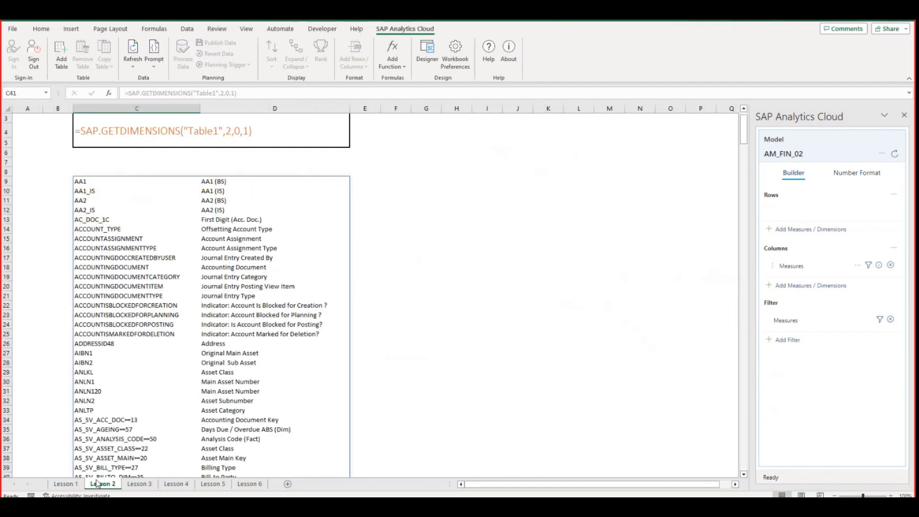
{"action": "left_click", "coordinate": [130, 142]}
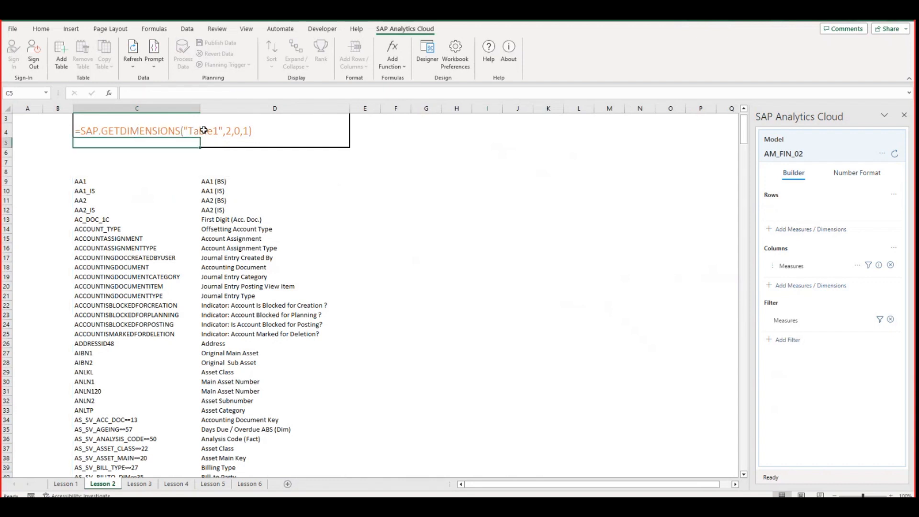
{"action": "left_click", "coordinate": [129, 126]}
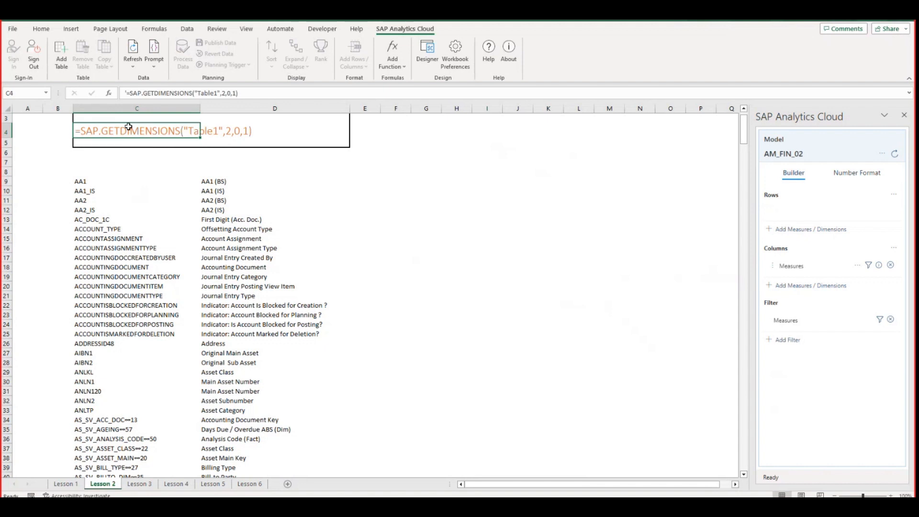
{"action": "left_click", "coordinate": [109, 93]}
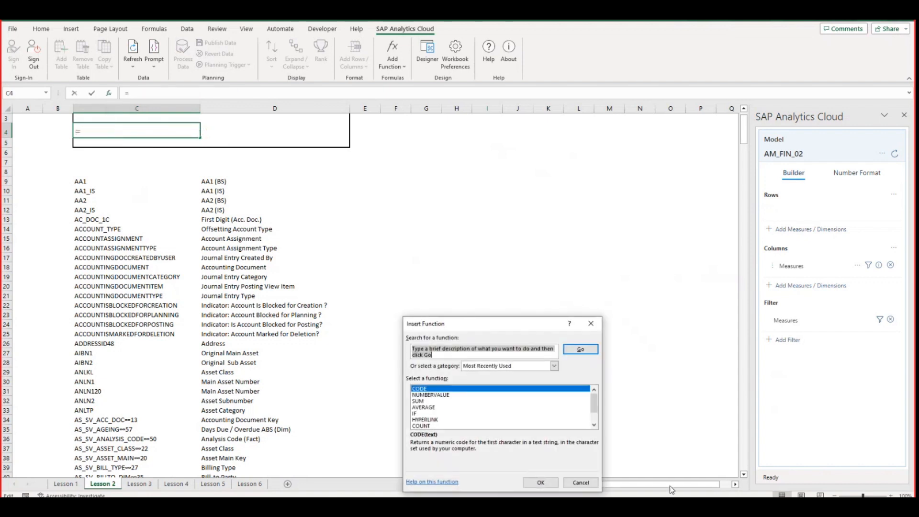
{"action": "left_click", "coordinate": [580, 483]}
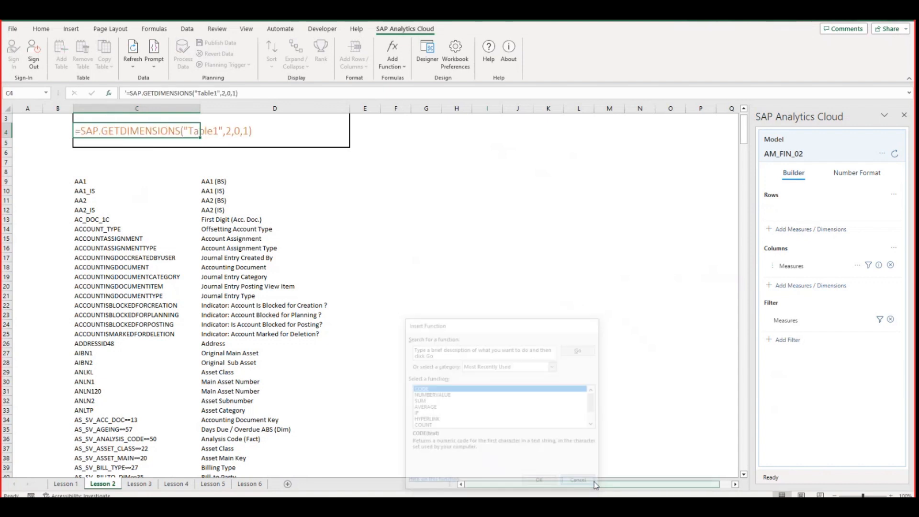
Review the function arguments of the SAP.GETDIMENSIONS formula in C9, keeping "Table1", Display 2, Orientation 0 and Sort_order 1.
{"action": "left_click", "coordinate": [84, 181]}
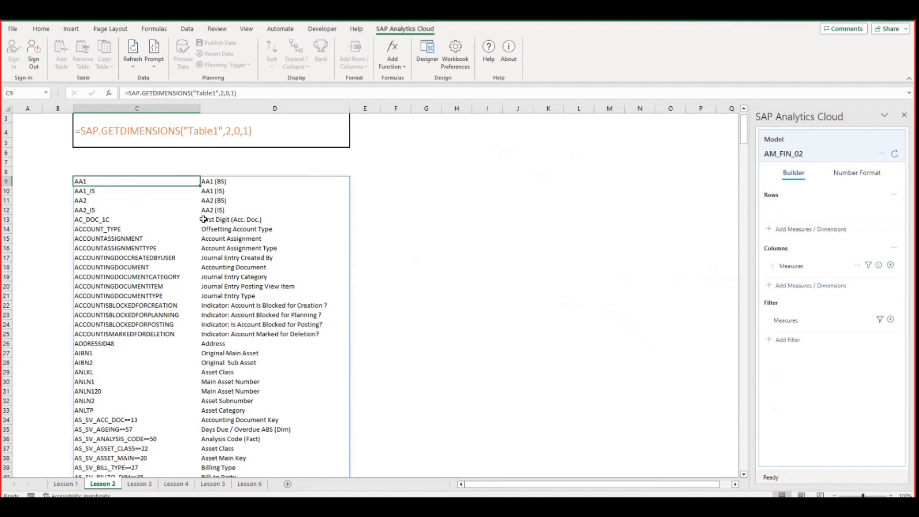
{"action": "left_click", "coordinate": [110, 92]}
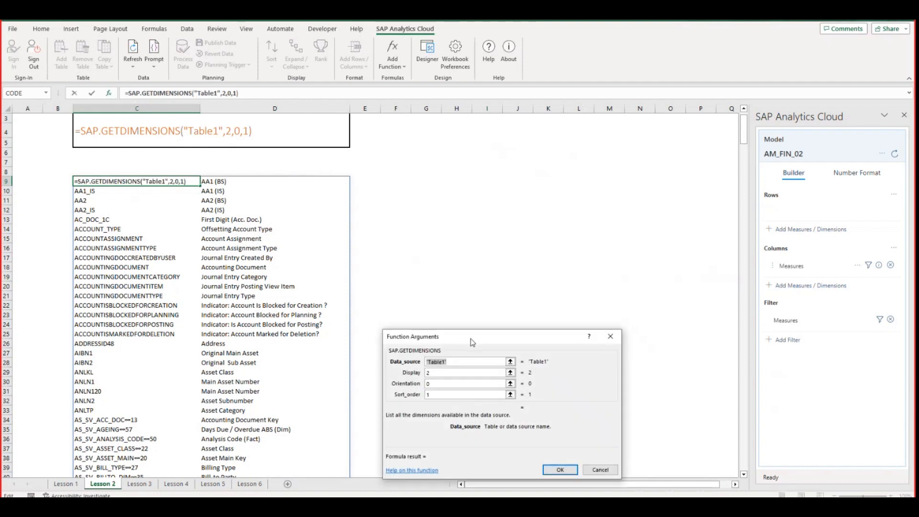
{"action": "left_click_drag", "start_coordinate": [470, 338], "coordinate": [378, 183]}
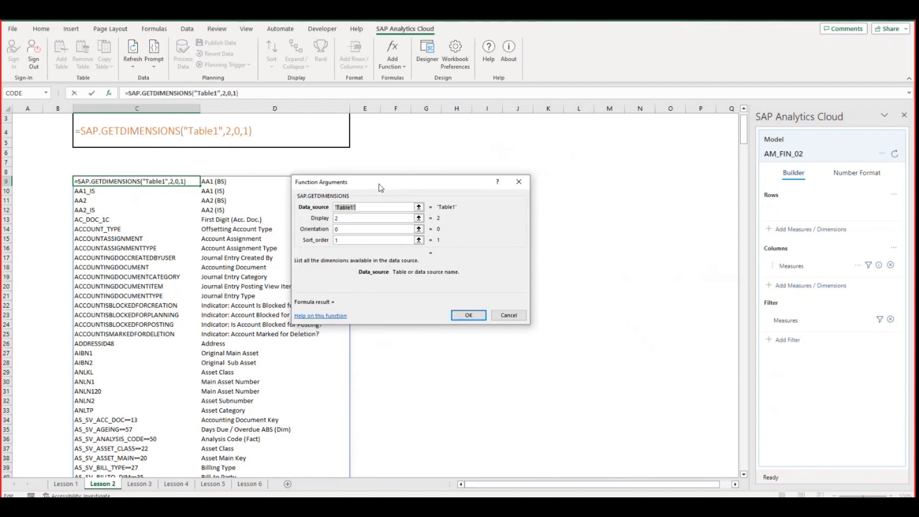
{"action": "left_click", "coordinate": [365, 219]}
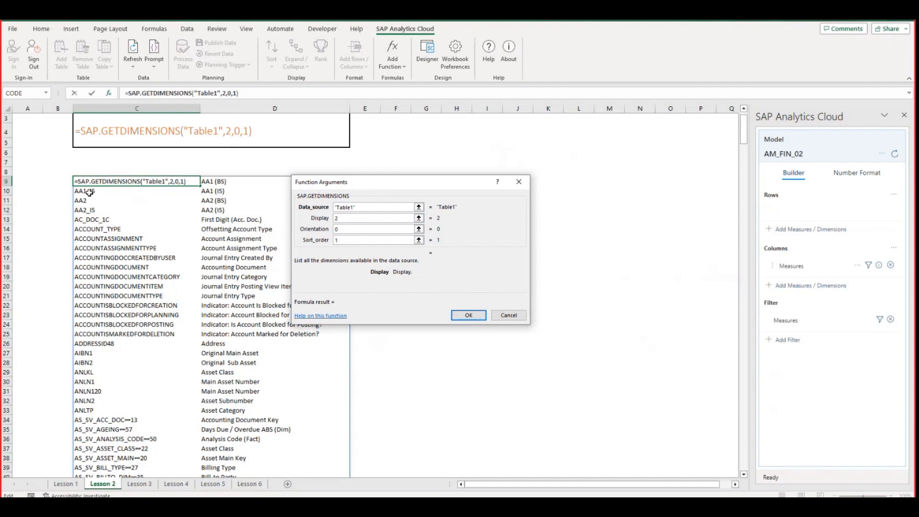
{"action": "left_click", "coordinate": [312, 317]}
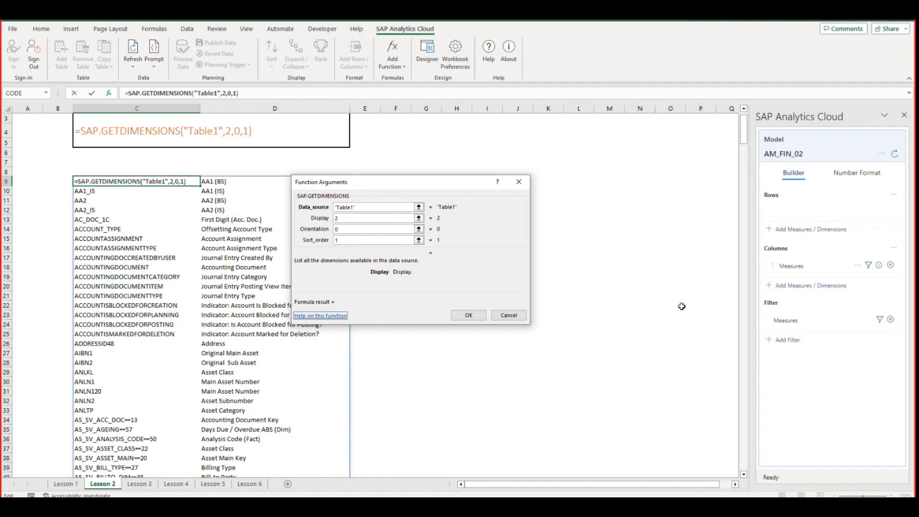
{"action": "left_click", "coordinate": [405, 240]}
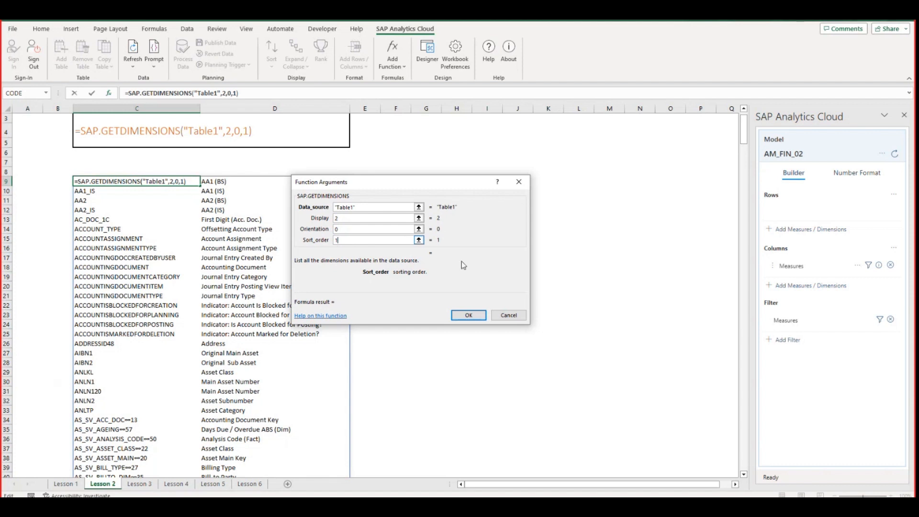
{"action": "left_click", "coordinate": [469, 315]}
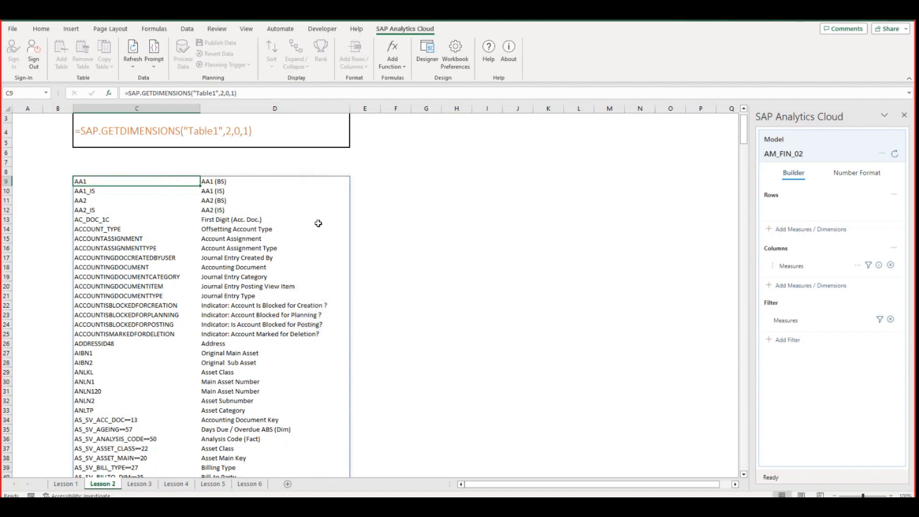
Examine the dimension list, going through the technical IDs in column C and the descriptions in column D.
{"action": "left_click", "coordinate": [249, 209]}
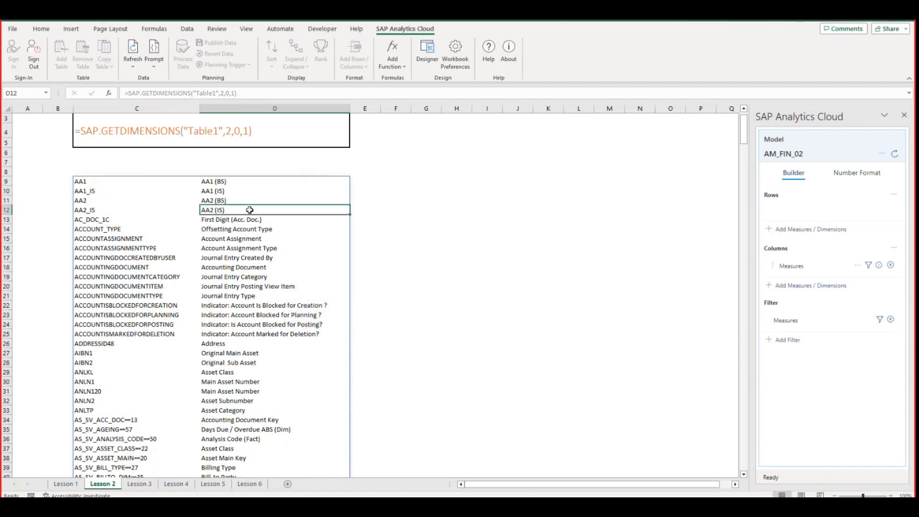
{"action": "left_click", "coordinate": [118, 179]}
{"action": "key", "text": "Down"}
{"action": "key", "text": "Down"}
{"action": "key", "text": "Down"}
{"action": "key", "text": "Down"}
{"action": "key", "text": "Down"}
{"action": "key", "text": "Down"}
{"action": "key", "text": "Down"}
{"action": "key", "text": "Down"}
{"action": "key", "text": "Down"}
{"action": "key", "text": "Down"}
{"action": "key", "text": "Down"}
{"action": "key", "text": "Down"}
{"action": "key", "text": "Down"}
{"action": "key", "text": "Down"}
{"action": "key", "text": "Down"}
{"action": "key", "text": "Down"}
{"action": "key", "text": "Down"}
{"action": "key", "text": "Down"}
{"action": "key", "text": "Down"}
{"action": "key", "text": "Down"}
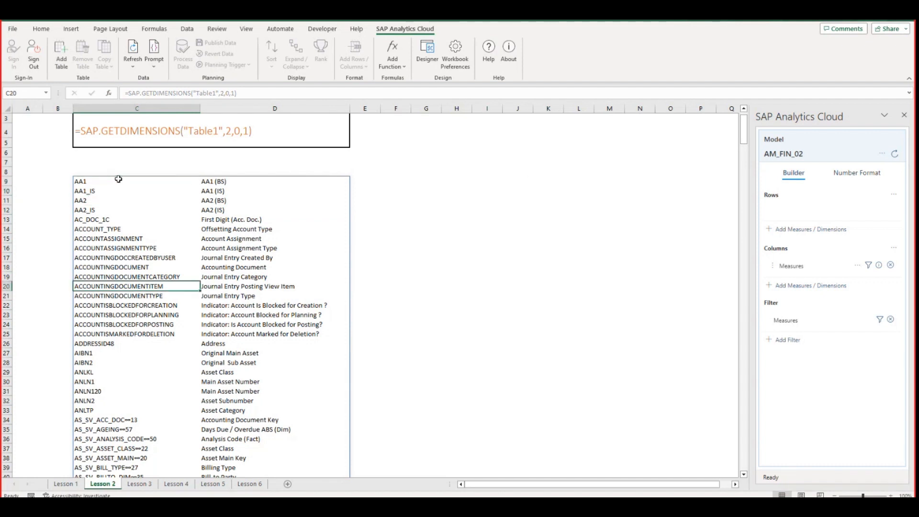
{"action": "key", "text": "Right"}
{"action": "key", "text": "Up"}
{"action": "key", "text": "Up"}
{"action": "key", "text": "Up"}
{"action": "key", "text": "Up"}
{"action": "key", "text": "Up"}
{"action": "key", "text": "Up"}
{"action": "key", "text": "Up"}
{"action": "key", "text": "Up"}
{"action": "key", "text": "Up"}
{"action": "key", "text": "Up"}
{"action": "key", "text": "Up"}
{"action": "key", "text": "Up"}
{"action": "key", "text": "Up"}
{"action": "key", "text": "Up"}
{"action": "key", "text": "Up"}
{"action": "key", "text": "Up"}
{"action": "key", "text": "Up"}
{"action": "key", "text": "Up"}
{"action": "key", "text": "Up"}
{"action": "key", "text": "Up"}
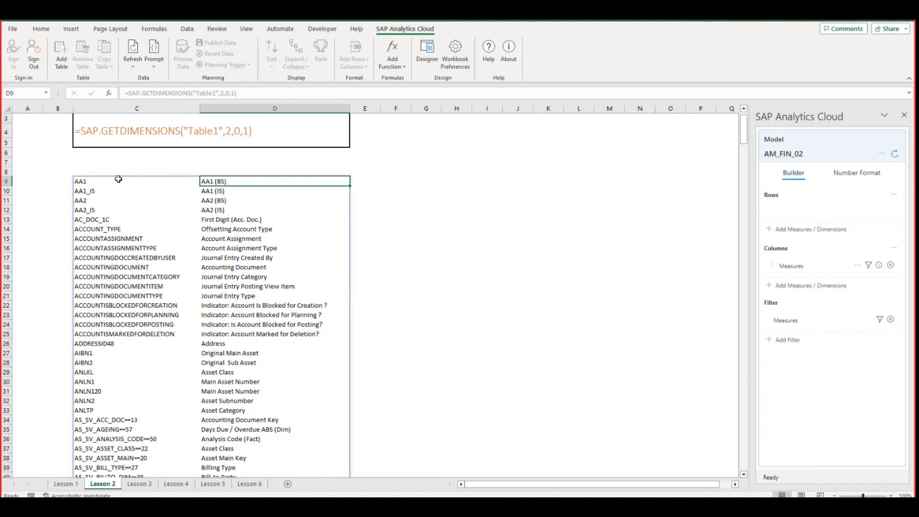
Check the extent of the dimension list between its first and last rows, selecting the description range and returning to C9.
{"action": "key", "text": "ctrl+Down"}
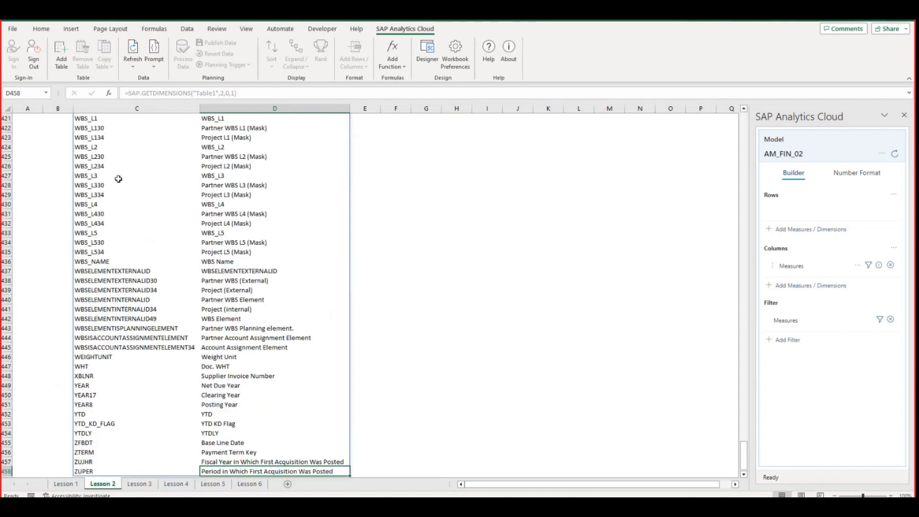
{"action": "key", "text": "ctrl+shift+Up"}
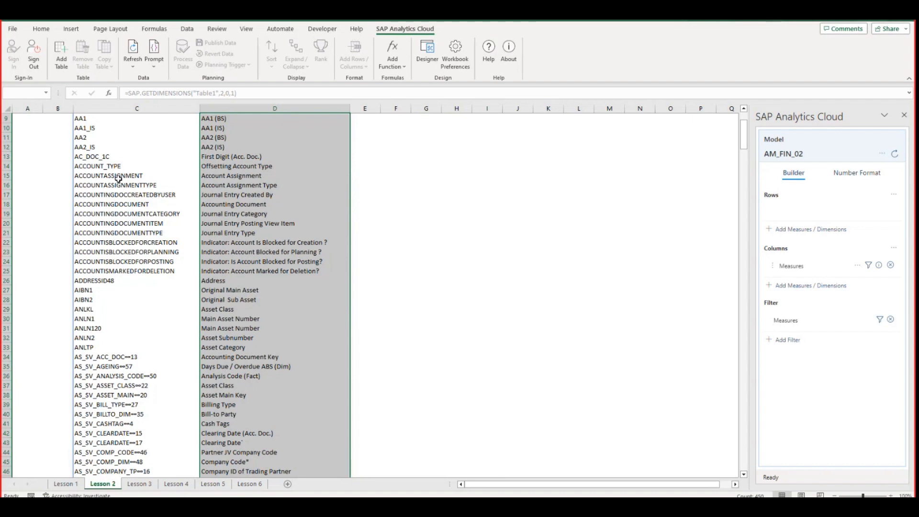
{"action": "key", "text": "ctrl+Down"}
{"action": "key", "text": "ctrl+Up"}
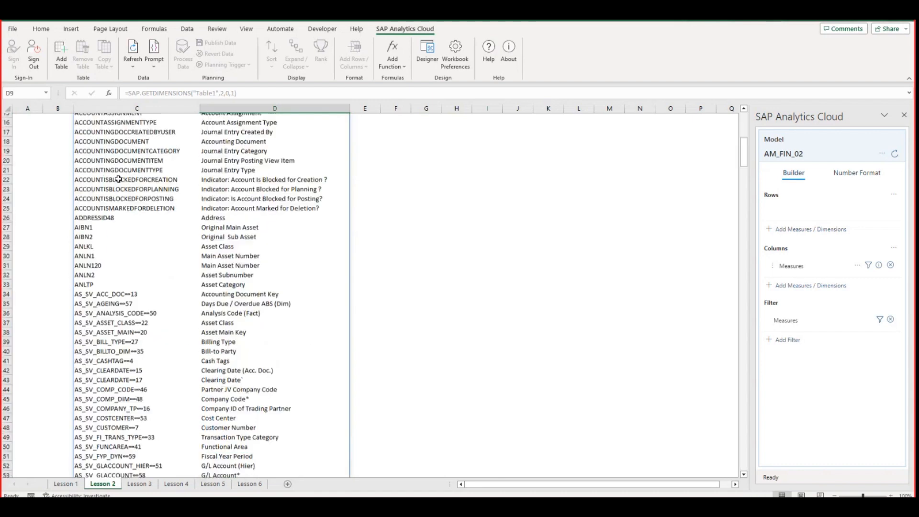
{"action": "key", "text": "Left"}
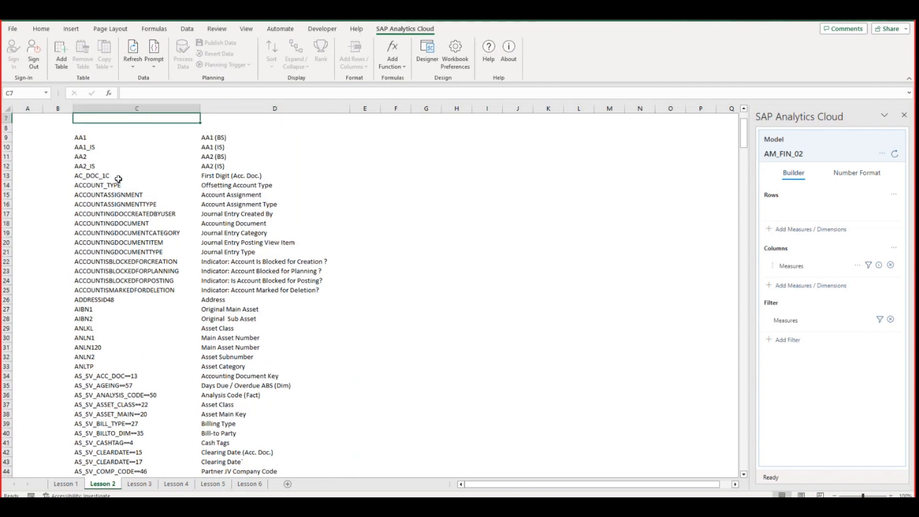
{"action": "key", "text": "Down"}
{"action": "key", "text": "Down"}
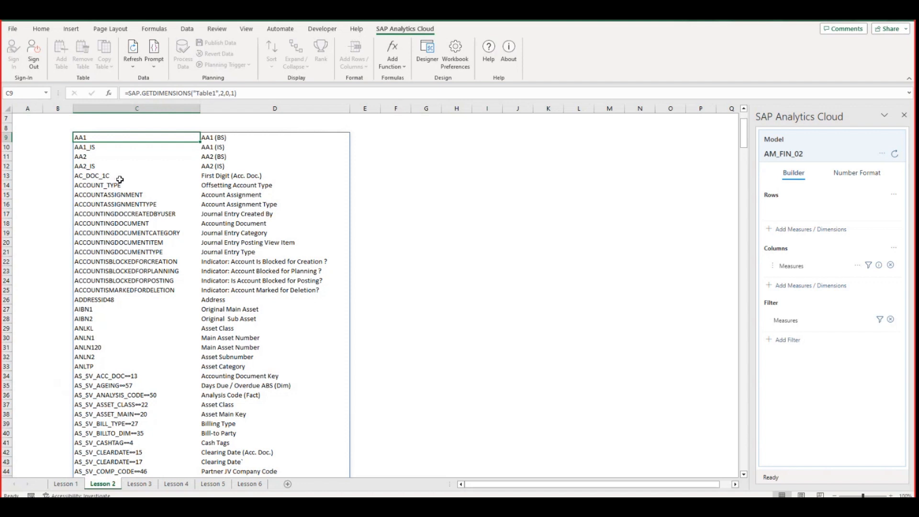
Compare the ANLN1 and ANLN120 dimensions in rows 30 and 31, which share the Main Asset Number description.
{"action": "left_click", "coordinate": [98, 178]}
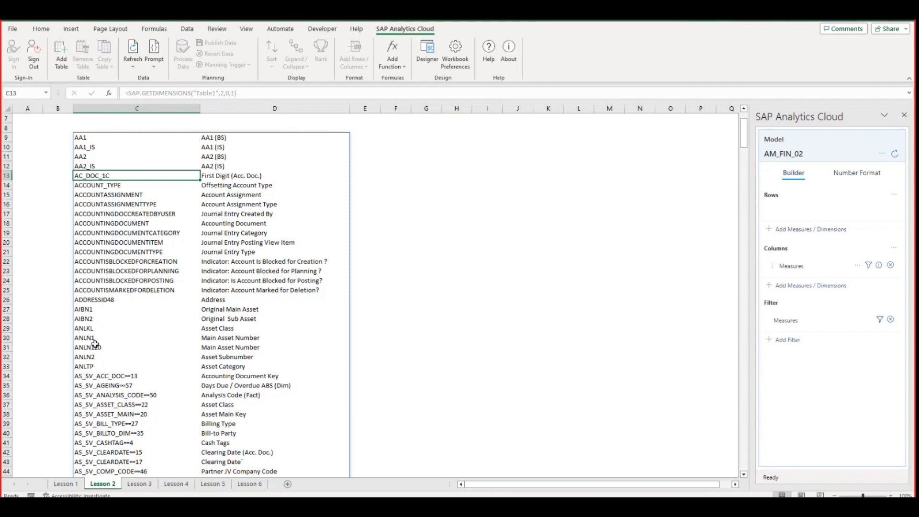
{"action": "left_click_drag", "start_coordinate": [92, 339], "coordinate": [218, 339]}
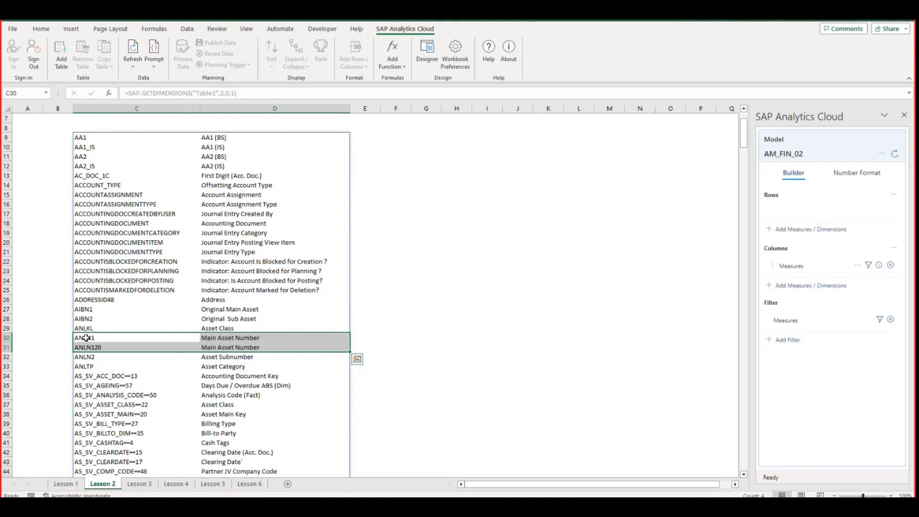
{"action": "left_click", "coordinate": [207, 337]}
{"action": "left_click", "coordinate": [208, 346]}
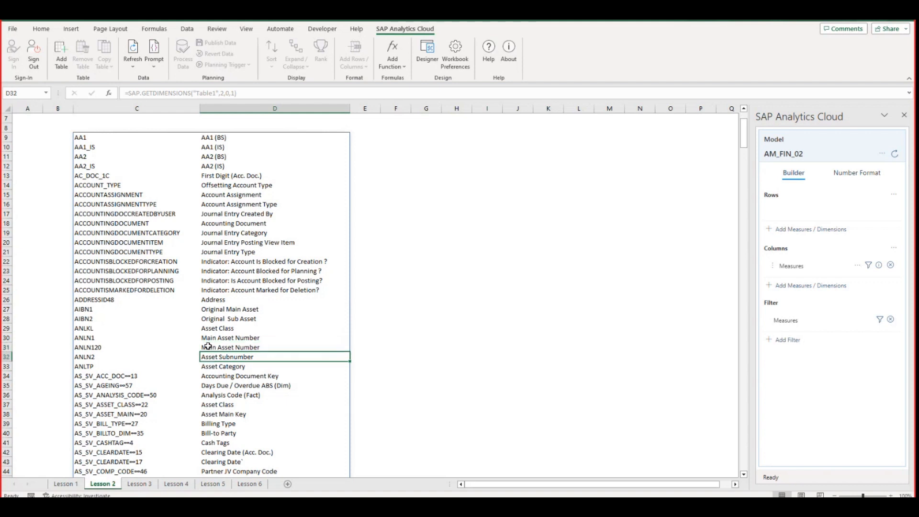
{"action": "key", "text": "Up"}
{"action": "key", "text": "Left"}
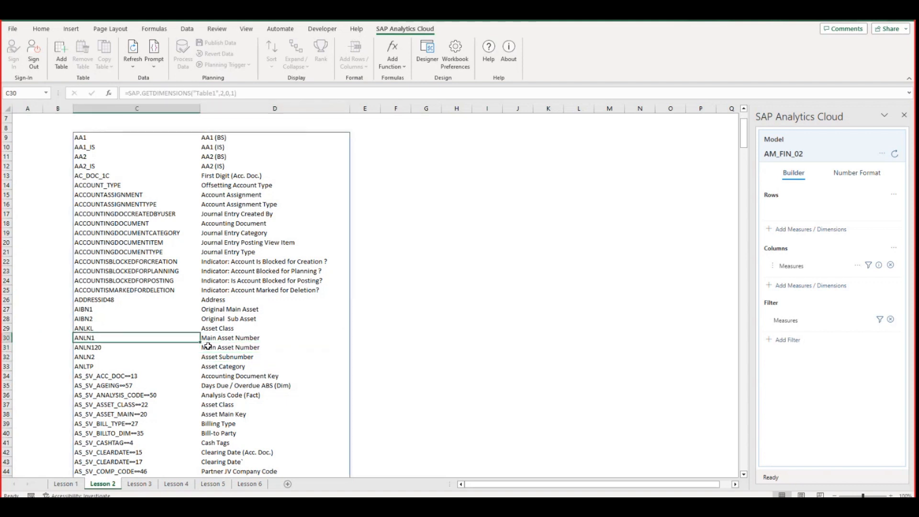
Check the descriptions of ANLN1 and ANLN120 in D30 and D31, returning to the ANLN120 ID in C31.
{"action": "key", "text": "Right"}
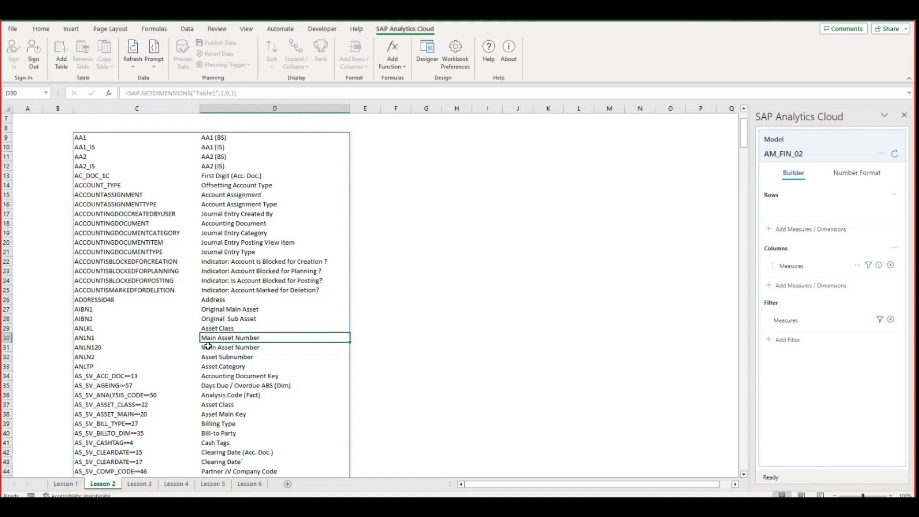
{"action": "key", "text": "Down"}
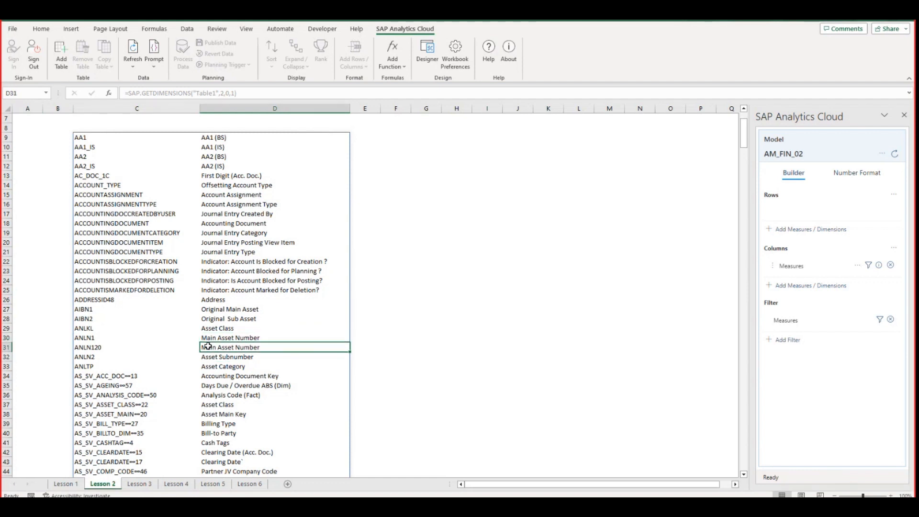
{"action": "key", "text": "Left"}
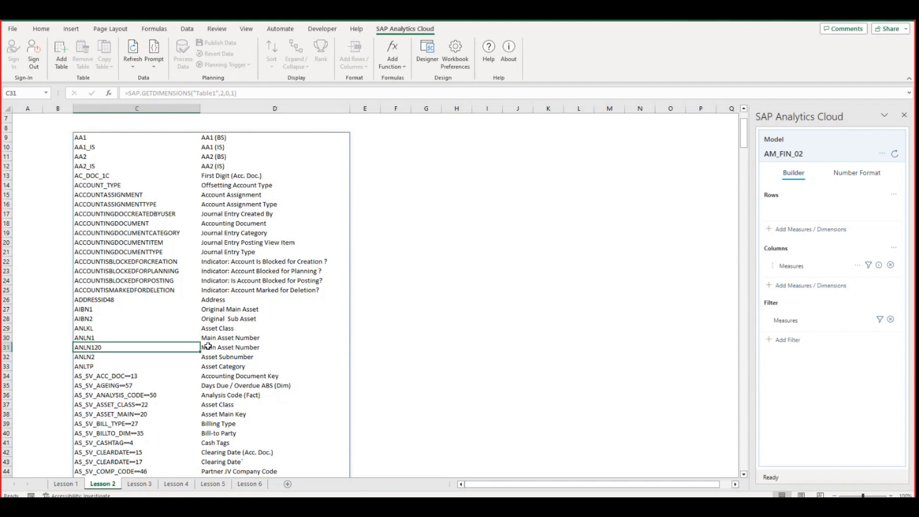
Examine the remaining technical dimension IDs in column C from row 32 down to row 92.
{"action": "key", "text": "Down"}
{"action": "key", "text": "Down"}
{"action": "key", "text": "Down"}
{"action": "key", "text": "Down"}
{"action": "key", "text": "Down"}
{"action": "key", "text": "Down"}
{"action": "key", "text": "Down"}
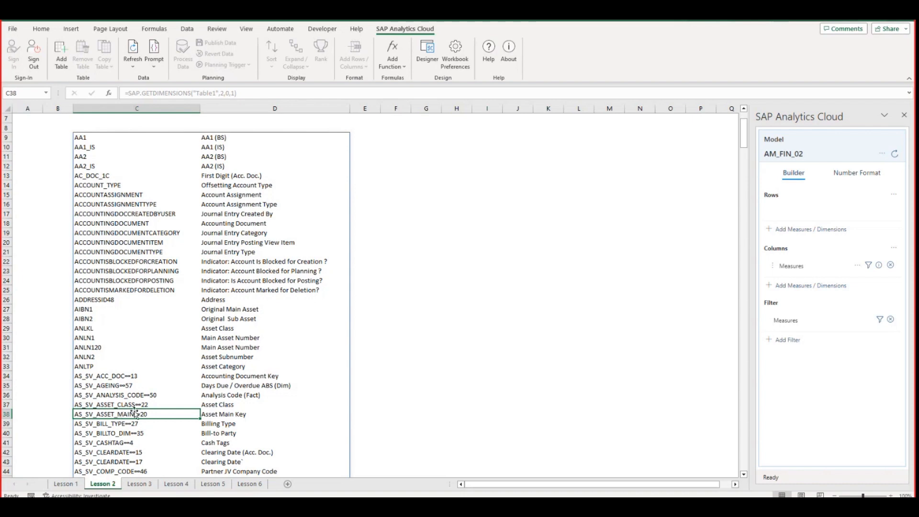
{"action": "key", "text": "Down"}
{"action": "key", "text": "Down"}
{"action": "key", "text": "Down"}
{"action": "key", "text": "Down"}
{"action": "key", "text": "Down"}
{"action": "key", "text": "Down"}
{"action": "key", "text": "Down"}
{"action": "key", "text": "Down"}
{"action": "key", "text": "Down"}
{"action": "key", "text": "Down"}
{"action": "key", "text": "Down"}
{"action": "key", "text": "Down"}
{"action": "key", "text": "Down"}
{"action": "key", "text": "Down"}
{"action": "key", "text": "Down"}
{"action": "key", "text": "Down"}
{"action": "key", "text": "Down"}
{"action": "key", "text": "Down"}
{"action": "key", "text": "Down"}
{"action": "key", "text": "Down"}
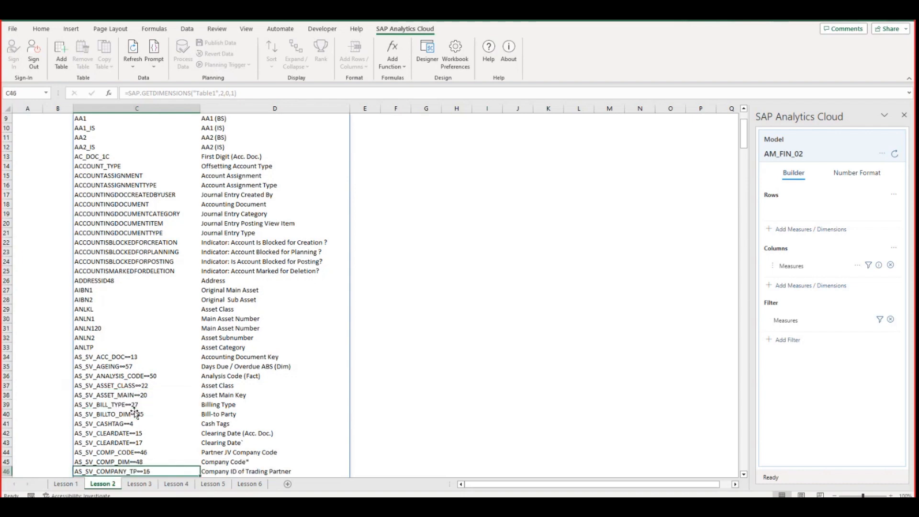
{"action": "key", "text": "Down"}
{"action": "key", "text": "Down"}
{"action": "key", "text": "Down"}
{"action": "key", "text": "Down"}
{"action": "key", "text": "Down"}
{"action": "key", "text": "Down"}
{"action": "key", "text": "Down"}
{"action": "key", "text": "Down"}
{"action": "key", "text": "Down"}
{"action": "key", "text": "Down"}
{"action": "key", "text": "Down"}
{"action": "key", "text": "Down"}
{"action": "key", "text": "Down"}
{"action": "key", "text": "Down"}
{"action": "key", "text": "Down"}
{"action": "key", "text": "Down"}
{"action": "key", "text": "Down"}
{"action": "key", "text": "Down"}
{"action": "key", "text": "Down"}
{"action": "key", "text": "Down"}
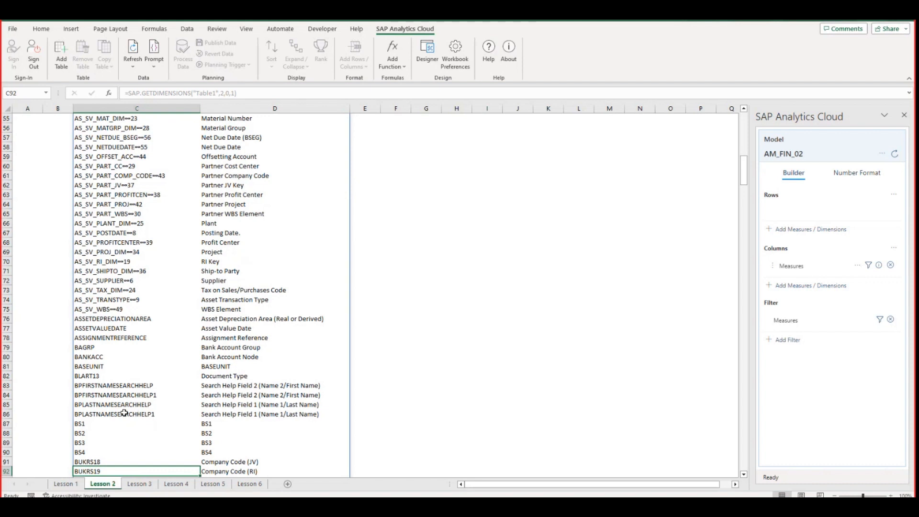
Go to the Lesson 3 sheet and check the extent of the Metric Names list from its first to its last row.
{"action": "left_click", "coordinate": [138, 484]}
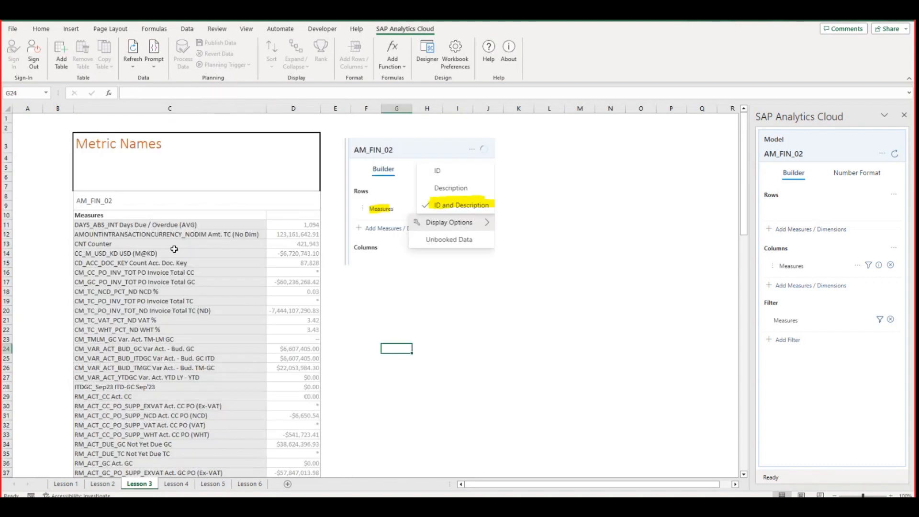
{"action": "left_click", "coordinate": [113, 227]}
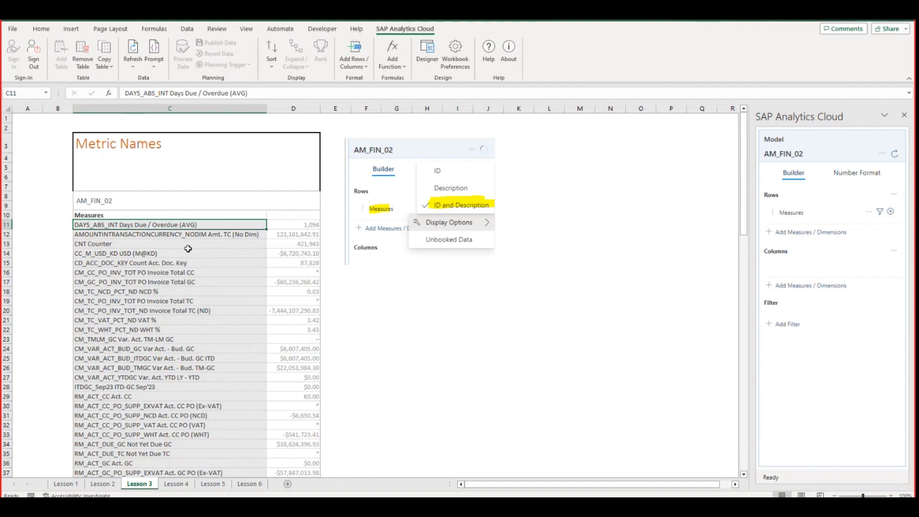
{"action": "key", "text": "ctrl+Down"}
{"action": "key", "text": "ctrl+Up"}
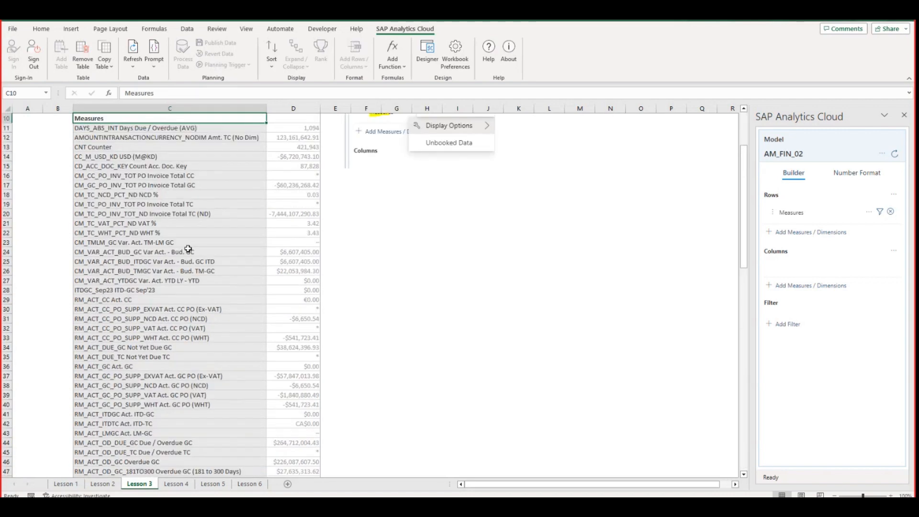
Show the display options of Measures, keeping ID and Description, and highlight the technical ID CM_CC_PO_INV_TOT in C16 without changing the cell.
{"action": "left_click", "coordinate": [868, 211]}
{"action": "mouse_move", "coordinate": [867, 227]}
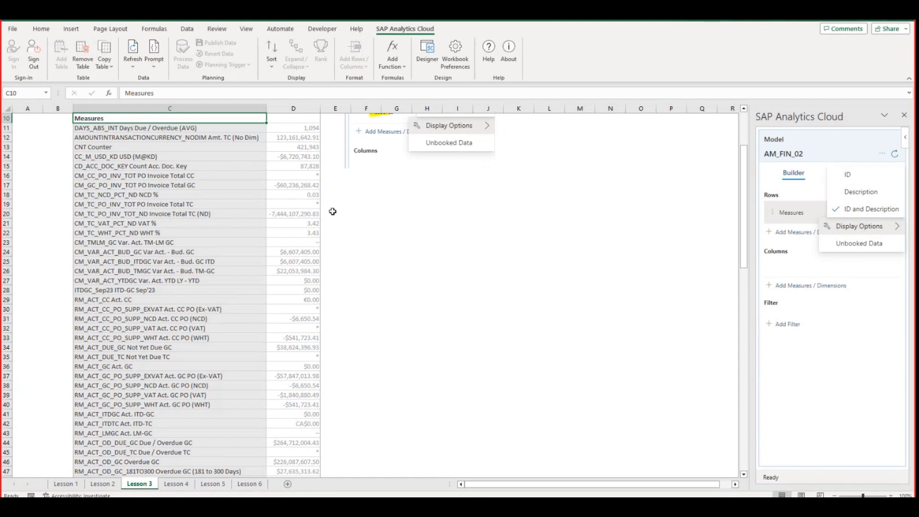
{"action": "left_click", "coordinate": [141, 174]}
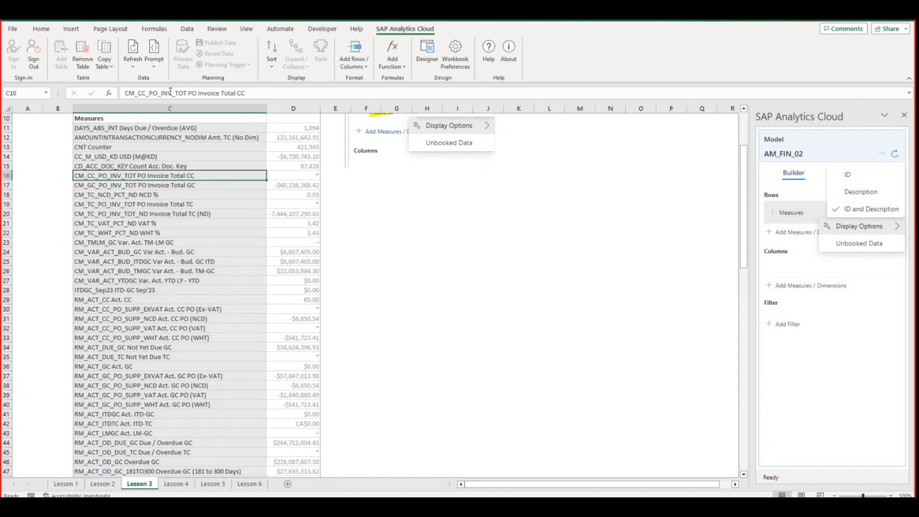
{"action": "left_click_drag", "start_coordinate": [186, 92], "coordinate": [109, 87]}
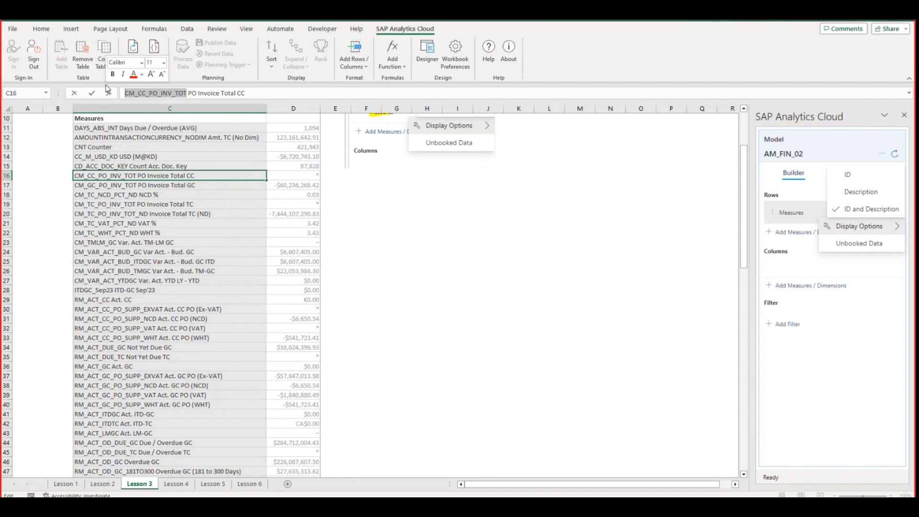
{"action": "key", "text": "Escape"}
{"action": "key", "text": "Down"}
{"action": "key", "text": "Down"}
{"action": "key", "text": "Down"}
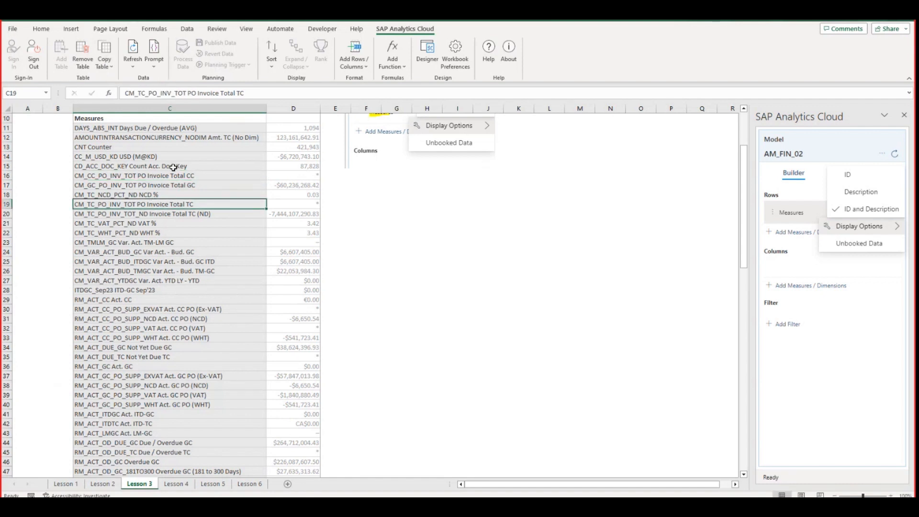
Search the sheet for "JAN" and highlight the technical ID RM_ITD_GC_PER_JAN in C95, then return to the top of the measure list.
{"action": "key", "text": "ctrl+f"}
{"action": "type", "text": "JAN"}
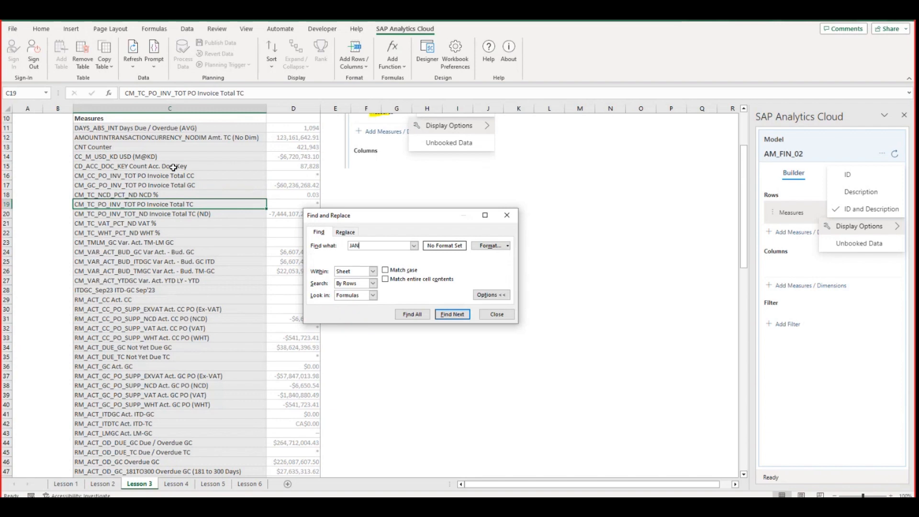
{"action": "key", "text": "Return"}
{"action": "key", "text": "Return"}
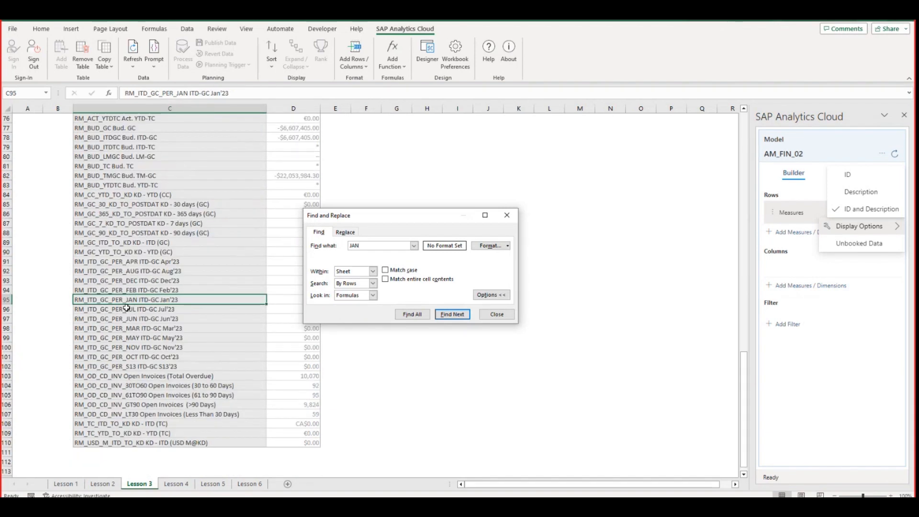
{"action": "left_click", "coordinate": [125, 299]}
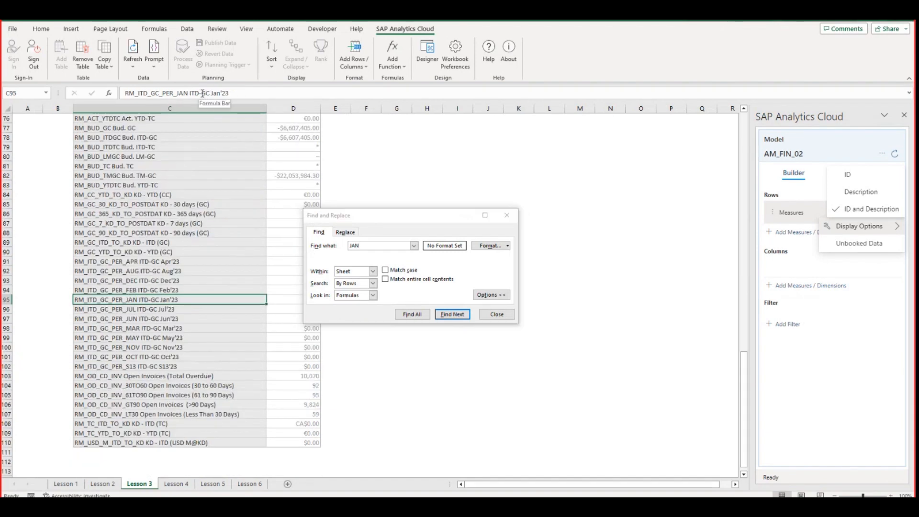
{"action": "left_click_drag", "start_coordinate": [190, 93], "coordinate": [88, 82]}
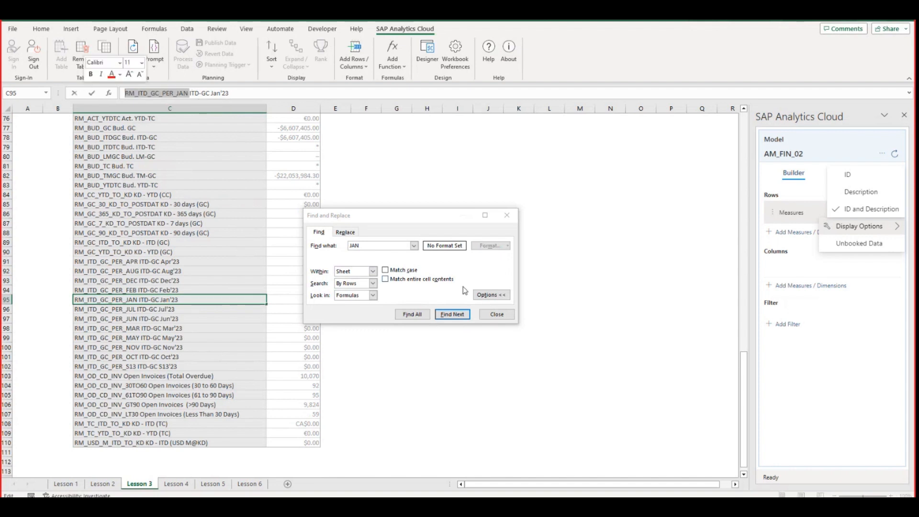
{"action": "left_click", "coordinate": [497, 314]}
{"action": "left_click", "coordinate": [269, 281]}
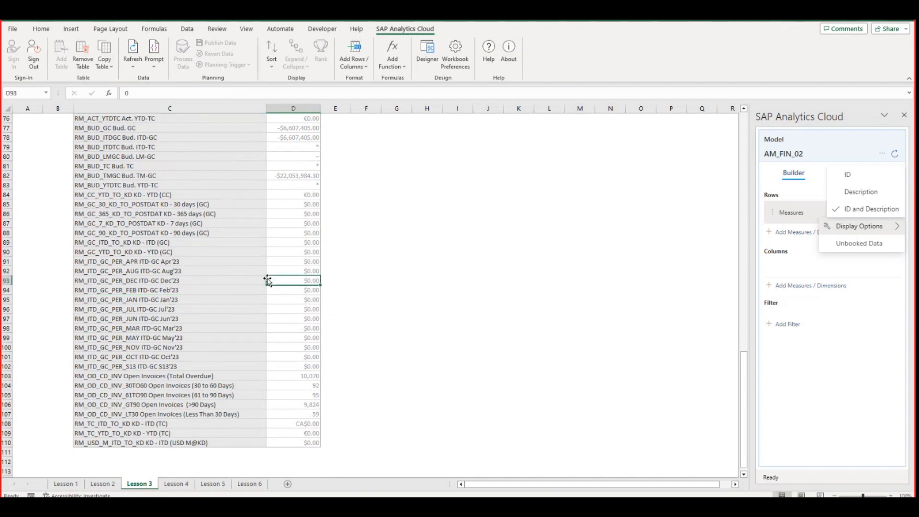
{"action": "key", "text": "ctrl+Up"}
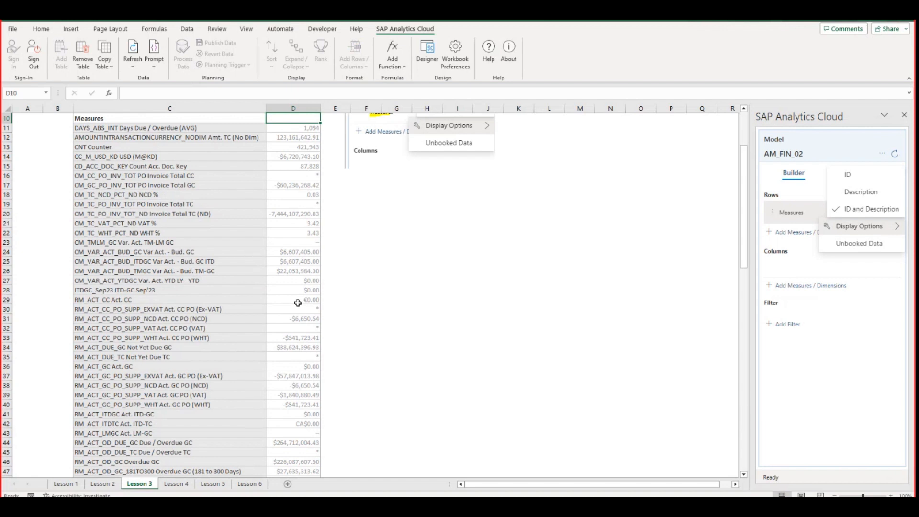
Go to the Lesson 4 sheet and compare the SAP.GETDIMENSIONFILTER formulas in B8 and B9.
{"action": "left_click", "coordinate": [175, 485]}
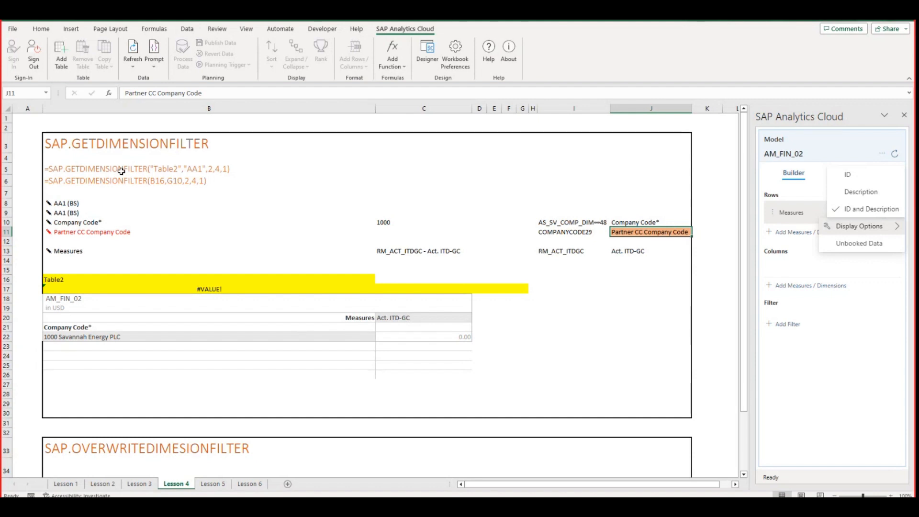
{"action": "left_click", "coordinate": [72, 169]}
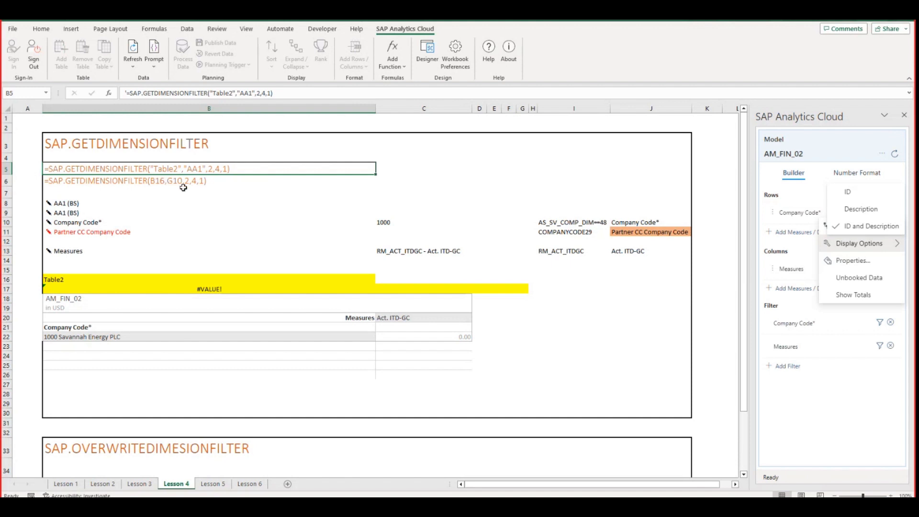
{"action": "left_click", "coordinate": [62, 204]}
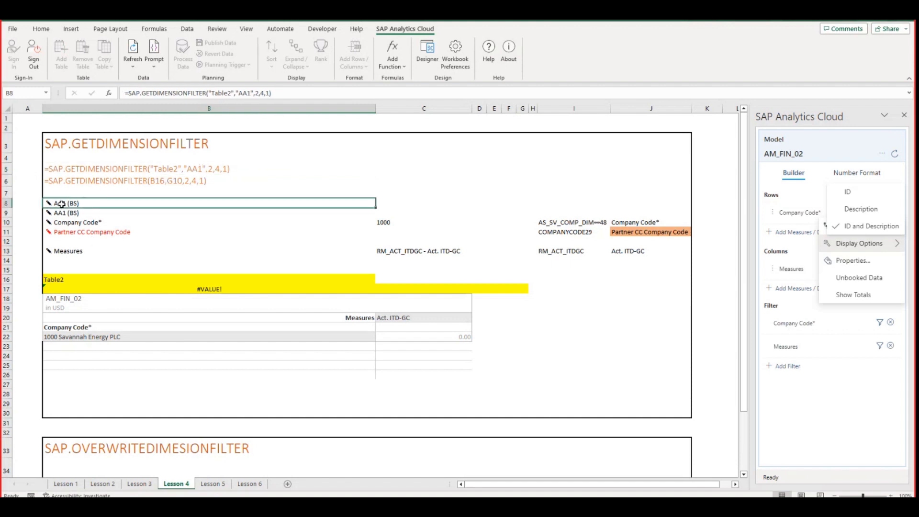
{"action": "left_click", "coordinate": [71, 211]}
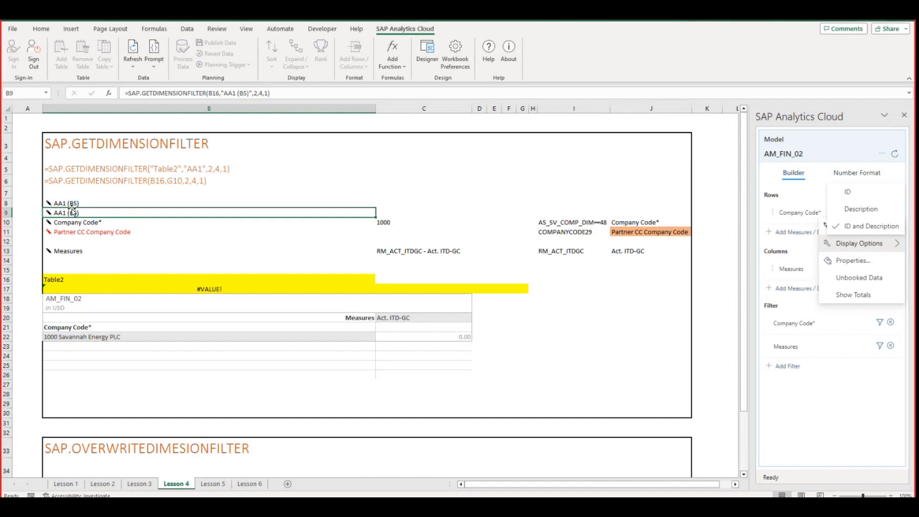
{"action": "left_click", "coordinate": [72, 203]}
{"action": "left_click", "coordinate": [71, 212]}
{"action": "left_click", "coordinate": [72, 203]}
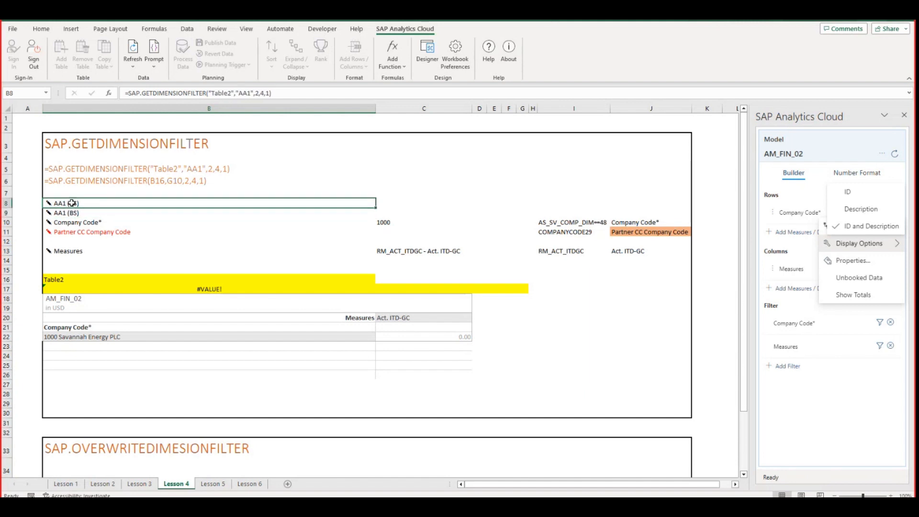
Review the SAP.GETDIMENSIONFILTER arguments in B8, keeping "Table2", "AA1", Member_display 2, Selection_display 4 and Orientation 1.
{"action": "left_click", "coordinate": [110, 93]}
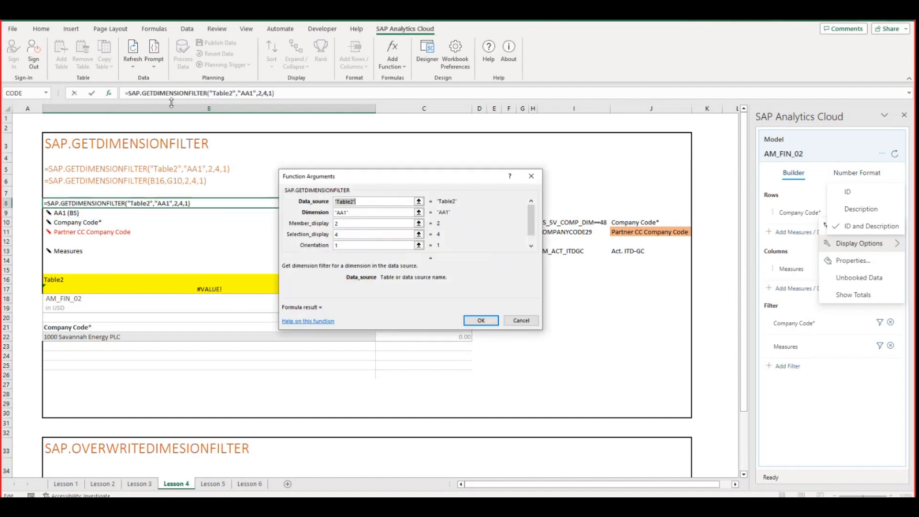
{"action": "left_click", "coordinate": [376, 201]}
{"action": "double_click", "coordinate": [376, 201]}
{"action": "left_click", "coordinate": [359, 213]}
{"action": "left_click_drag", "start_coordinate": [409, 177], "coordinate": [378, 264]}
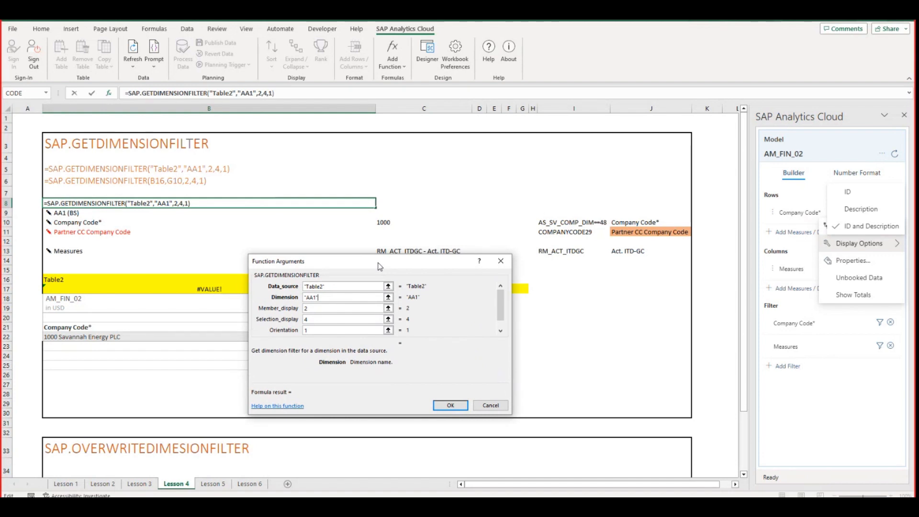
{"action": "left_click", "coordinate": [314, 309]}
{"action": "left_click", "coordinate": [324, 319]}
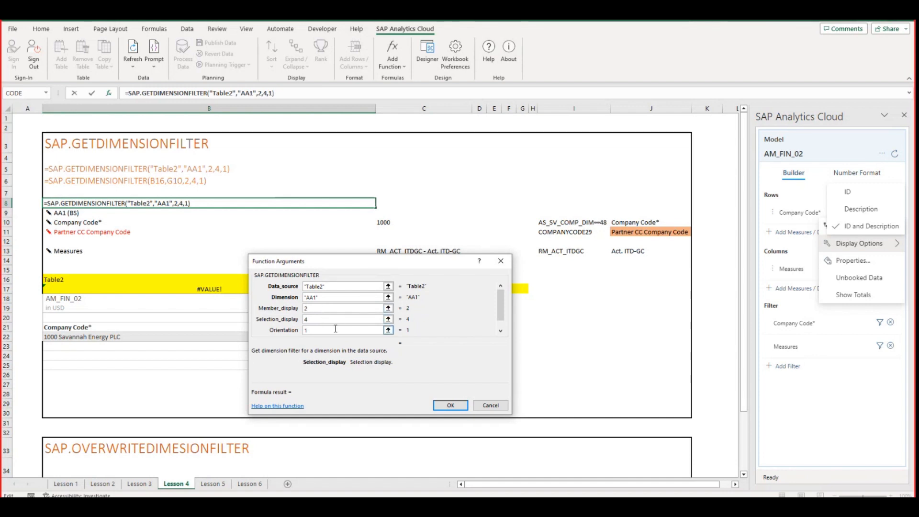
{"action": "left_click", "coordinate": [335, 330]}
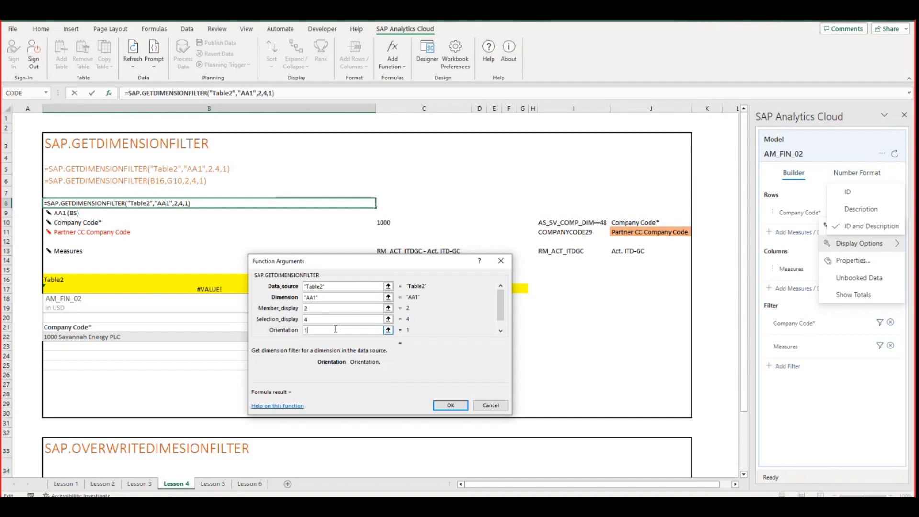
{"action": "left_click", "coordinate": [443, 406]}
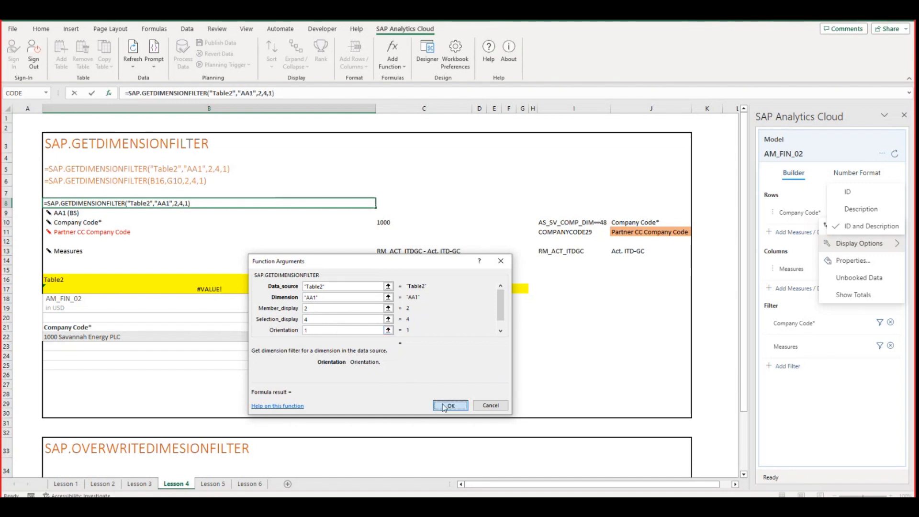
Enter "something here" in C8 beside the AA1 (BS) filter formula and reselect B8.
{"action": "left_click", "coordinate": [70, 213]}
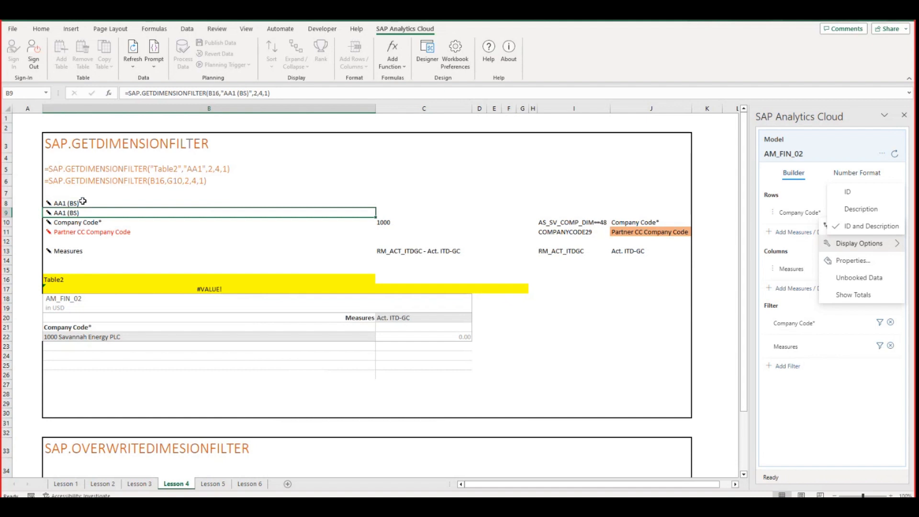
{"action": "left_click", "coordinate": [160, 203]}
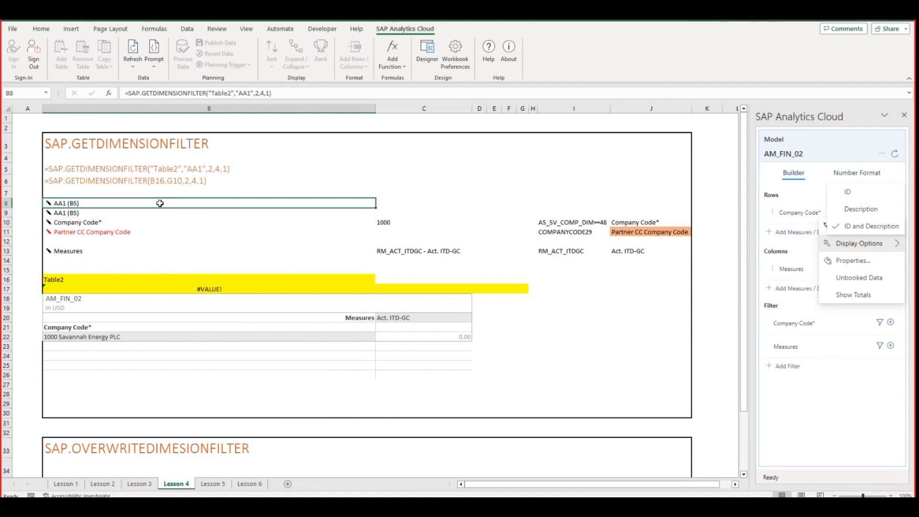
{"action": "left_click", "coordinate": [388, 203]}
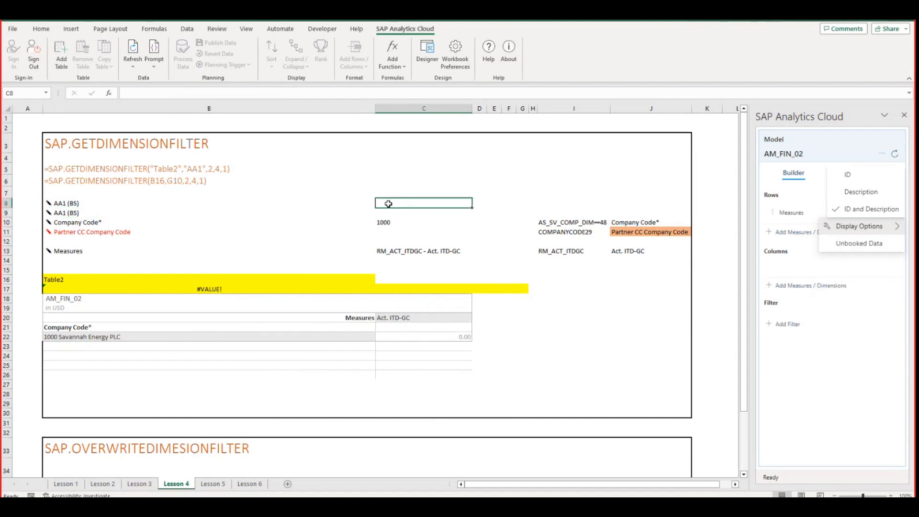
{"action": "type", "text": "something here"}
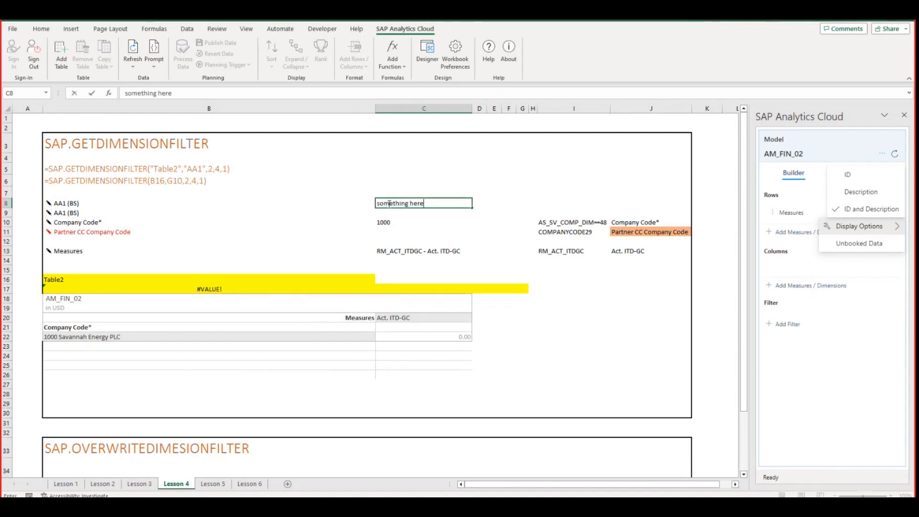
{"action": "key", "text": "Return"}
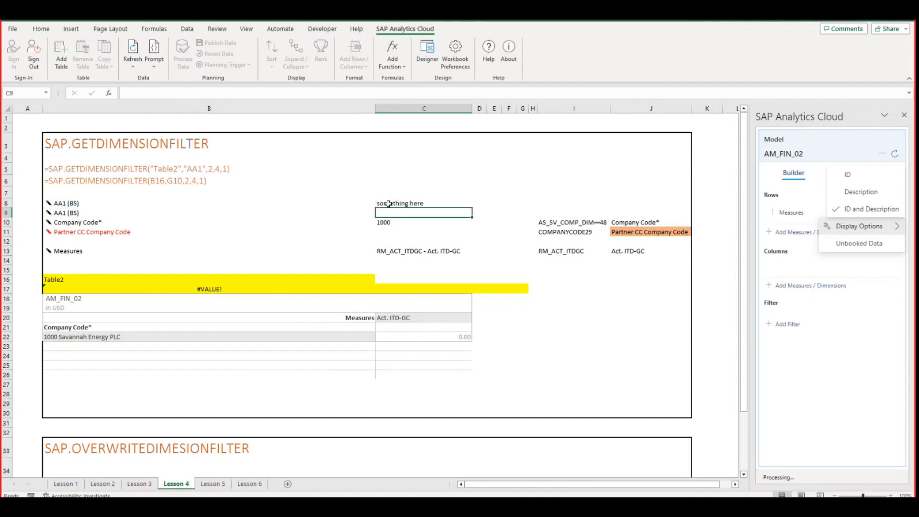
{"action": "left_click", "coordinate": [74, 204]}
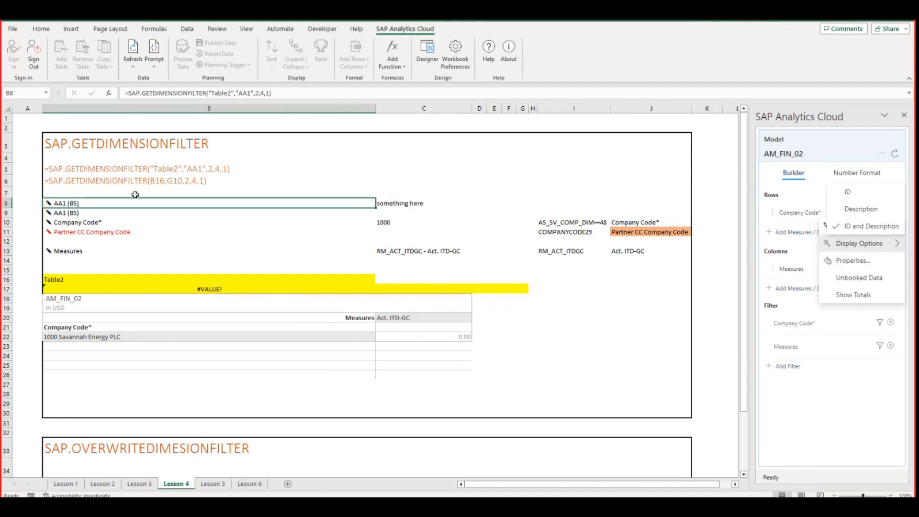
Open the help page for SAP.GETDIMENSIONFILTER from B8's function arguments and read the Member_display options.
{"action": "left_click", "coordinate": [109, 94]}
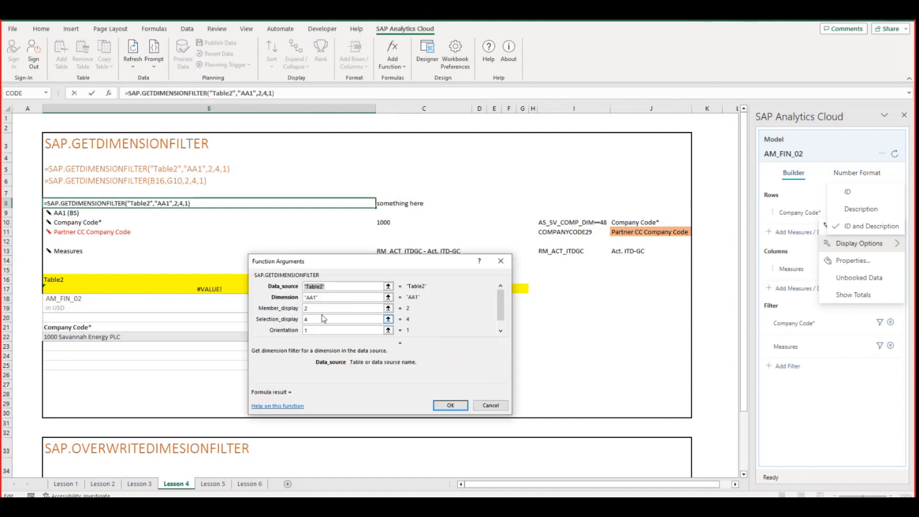
{"action": "left_click", "coordinate": [292, 405]}
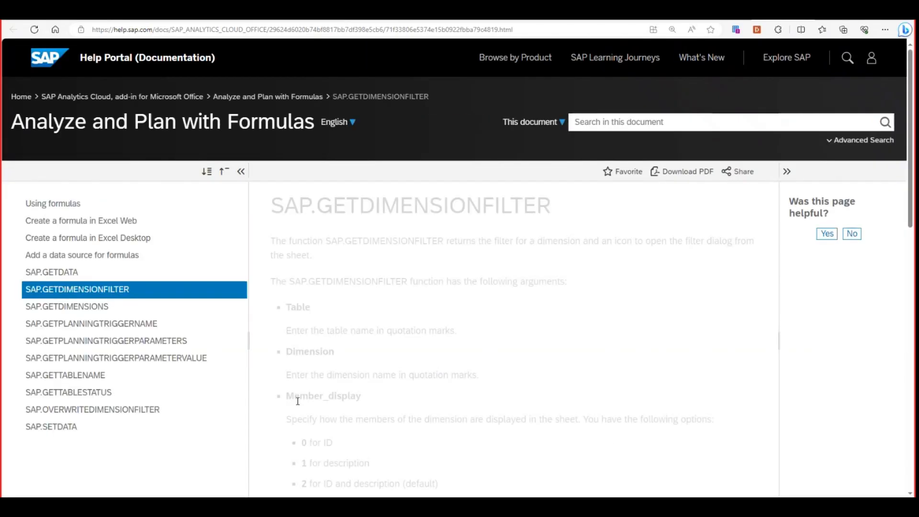
{"action": "scroll", "coordinate": [424, 426], "scroll_direction": "down", "scroll_amount": 1}
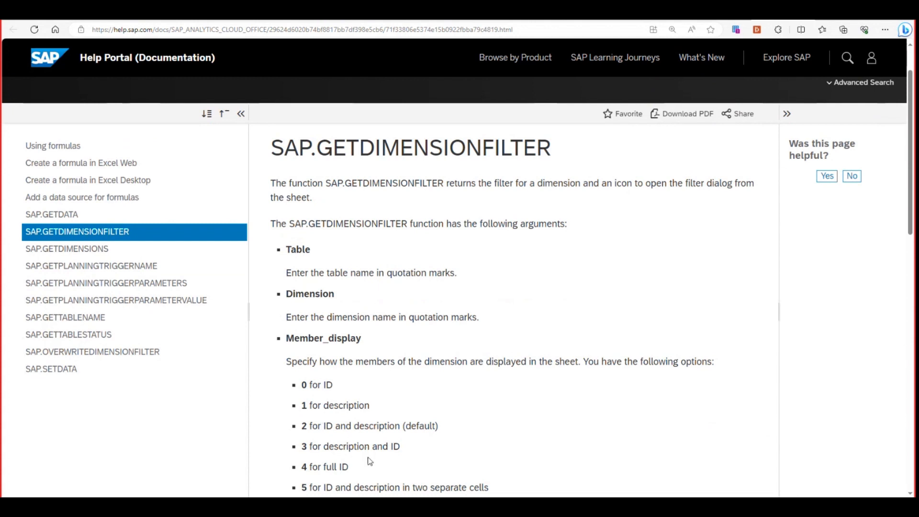
{"action": "scroll", "coordinate": [358, 470], "scroll_direction": "down", "scroll_amount": 1}
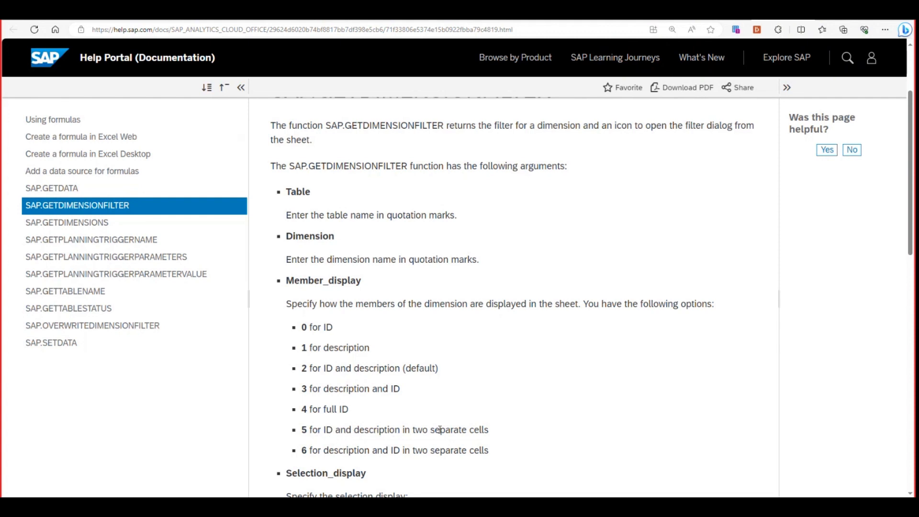
Set Member_display to 5 in the SAP.GETDIMENSIONFILTER formula in B8 and return to the workbook.
{"action": "left_click_drag", "start_coordinate": [325, 308], "coordinate": [271, 302]}
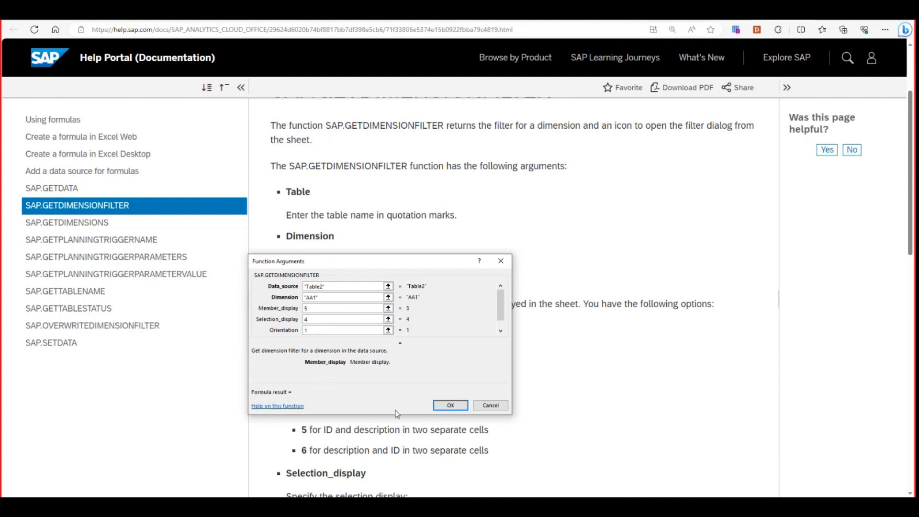
{"action": "left_click", "coordinate": [450, 406]}
{"action": "key", "text": "alt+Tab"}
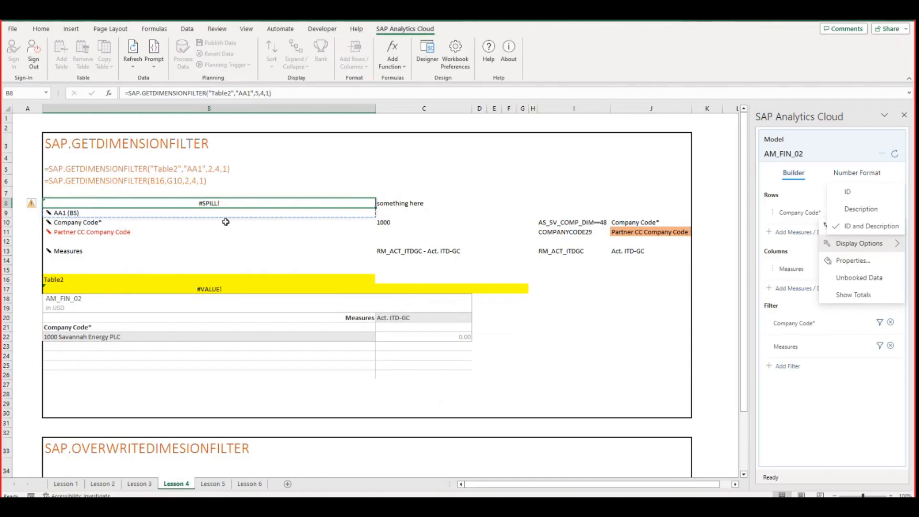
Clear the text in C8 and reapply the SAP.GETDIMENSIONFILTER arguments in B8.
{"action": "left_click", "coordinate": [390, 201]}
{"action": "key", "text": "Delete"}
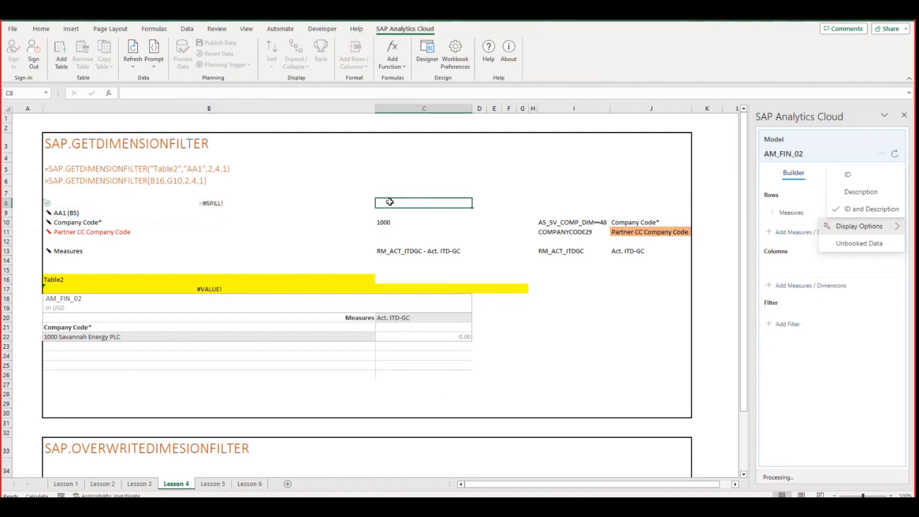
{"action": "left_click", "coordinate": [206, 205]}
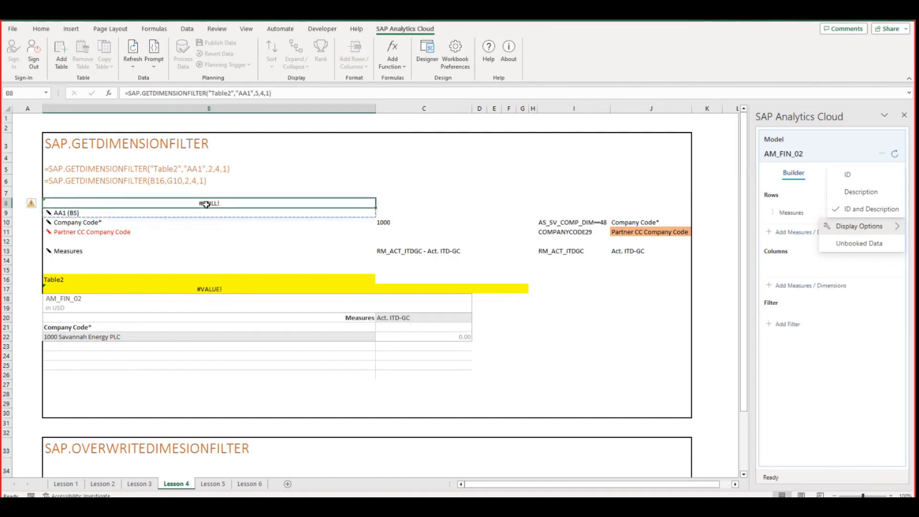
{"action": "left_click", "coordinate": [109, 93]}
{"action": "left_click", "coordinate": [450, 405]}
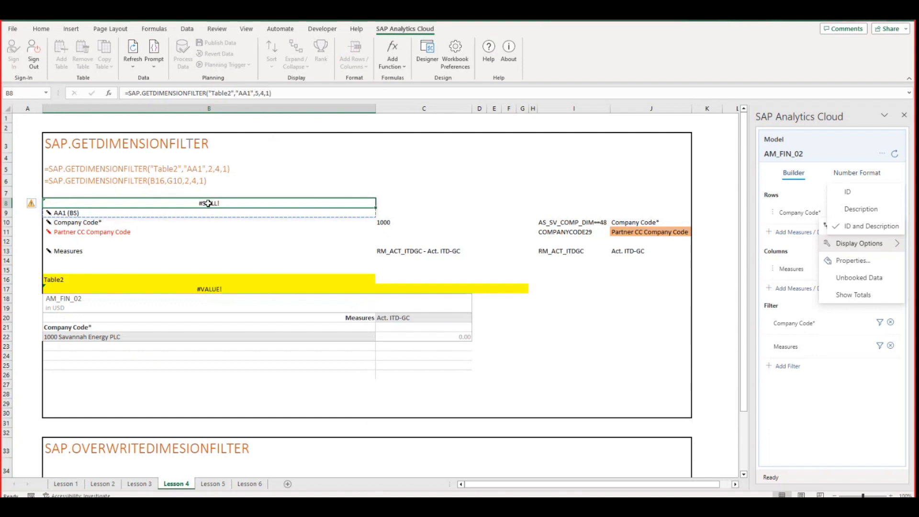
Set Member_display to 3 in the SAP.GETDIMENSIONFILTER formula in B8.
{"action": "left_click", "coordinate": [109, 93]}
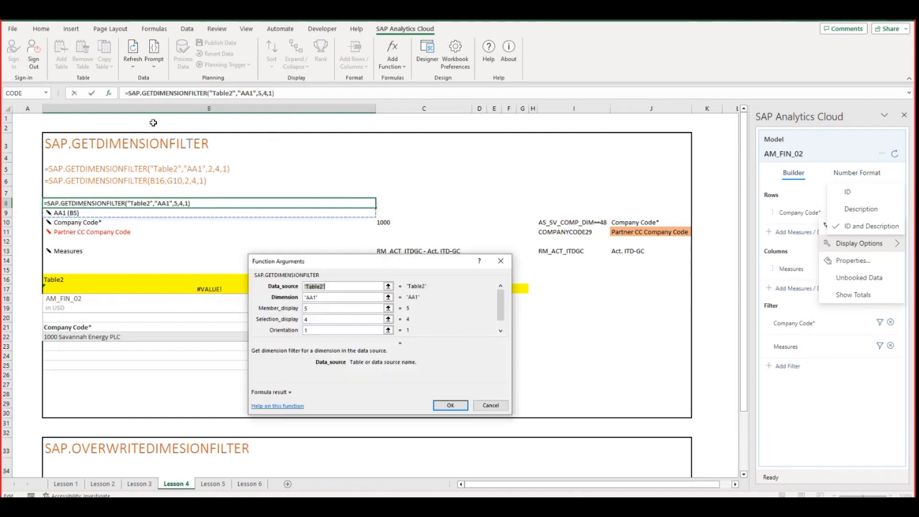
{"action": "left_click", "coordinate": [318, 309]}
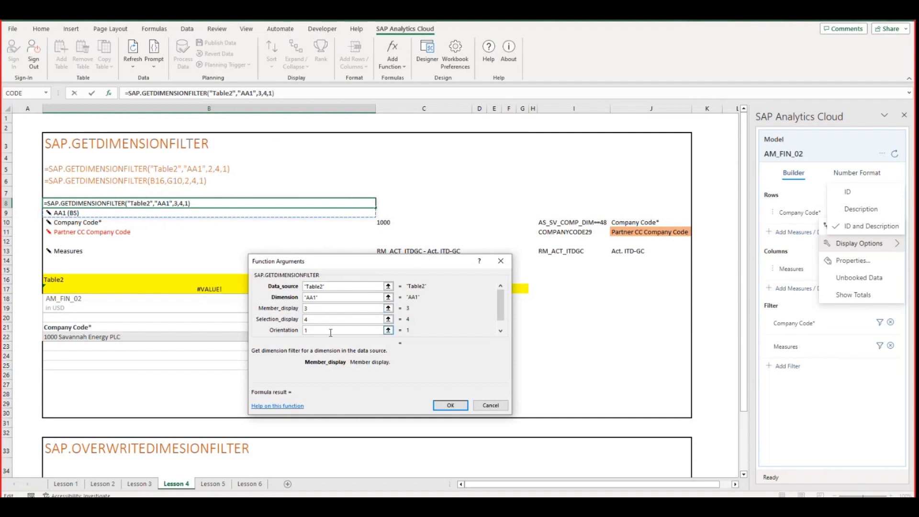
{"action": "left_click", "coordinate": [450, 402]}
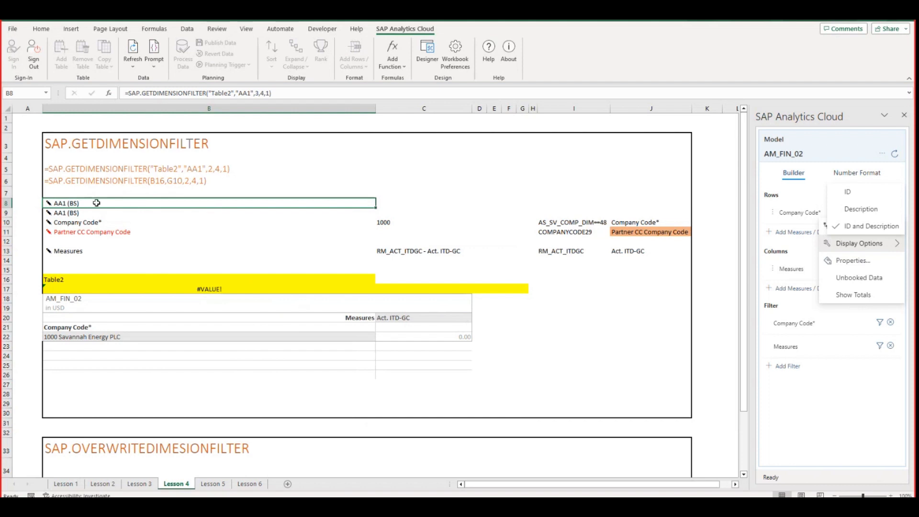
Open the AA1 (BS) filter from B8 and display its available members as ID and Description.
{"action": "left_click", "coordinate": [48, 203]}
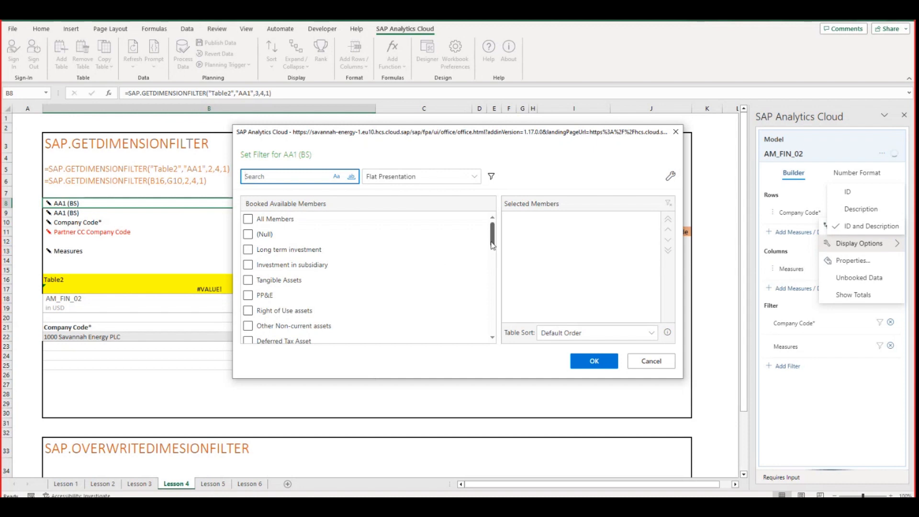
{"action": "scroll", "coordinate": [439, 264], "scroll_direction": "down", "scroll_amount": 8}
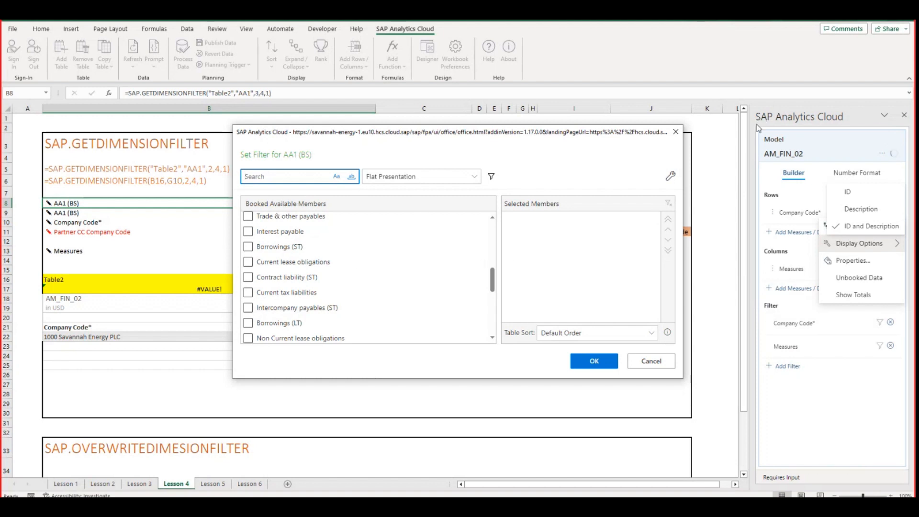
{"action": "left_click", "coordinate": [670, 177]}
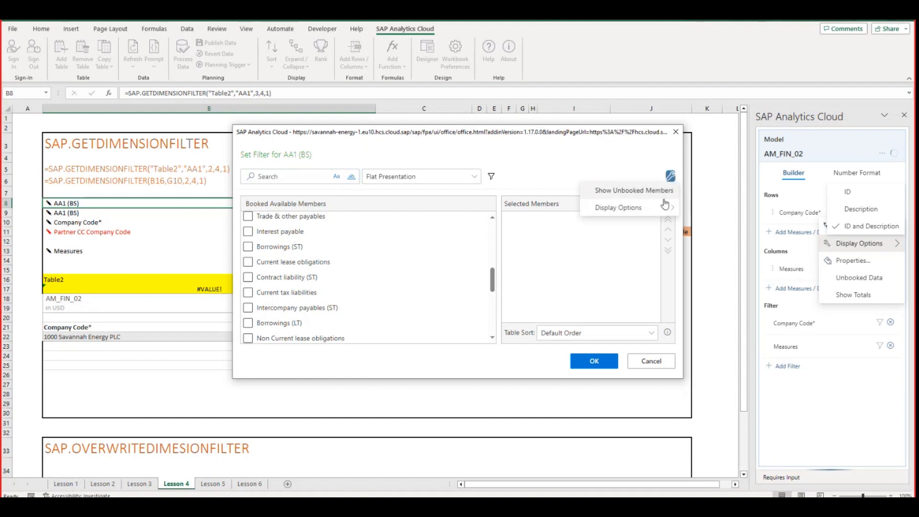
{"action": "mouse_move", "coordinate": [661, 209]}
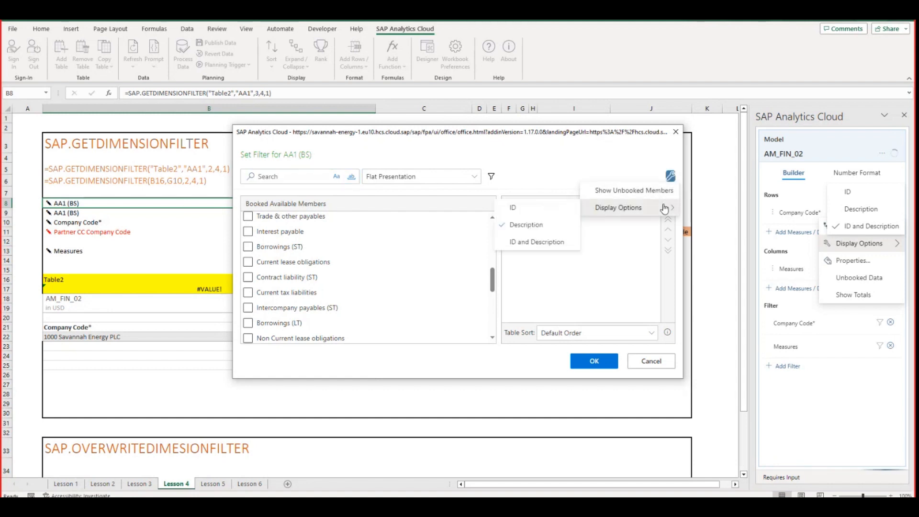
{"action": "left_click", "coordinate": [558, 243]}
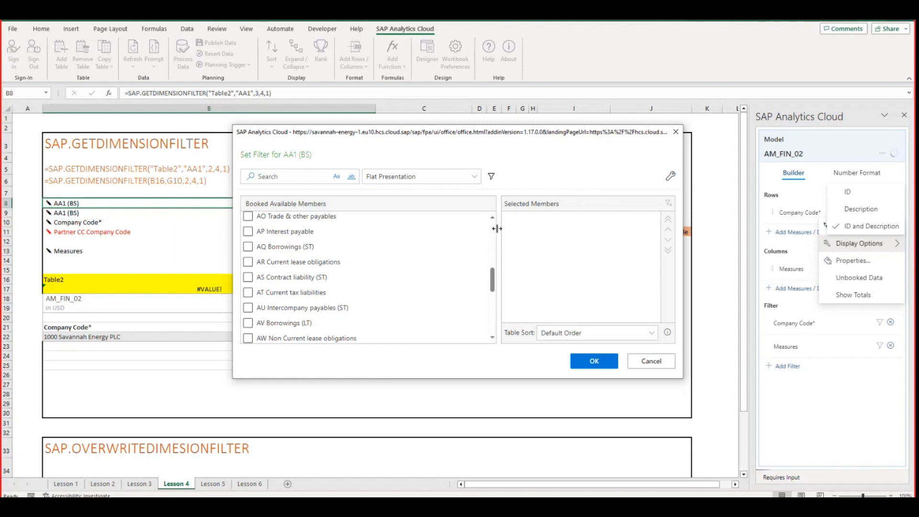
Search the members for "AP" and apply AP Interest payable as the AA1 (BS) filter.
{"action": "left_click", "coordinate": [314, 173]}
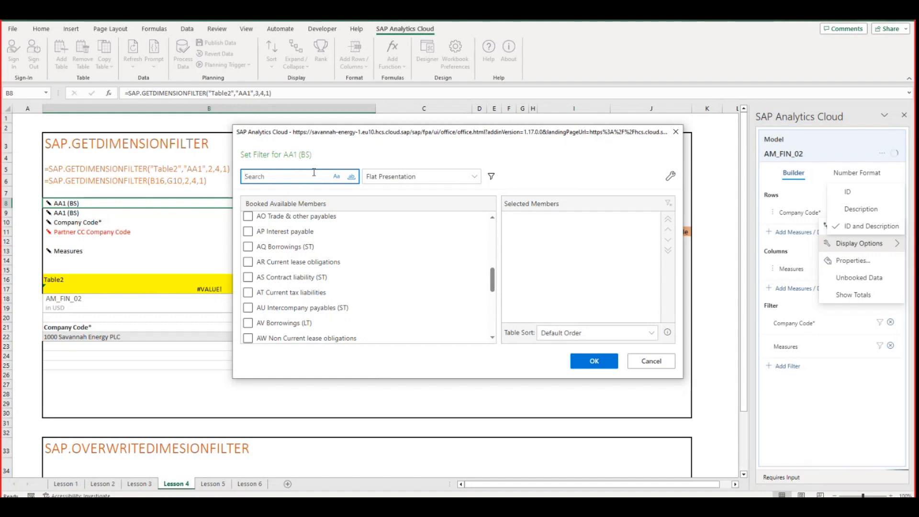
{"action": "type", "text": "AP"}
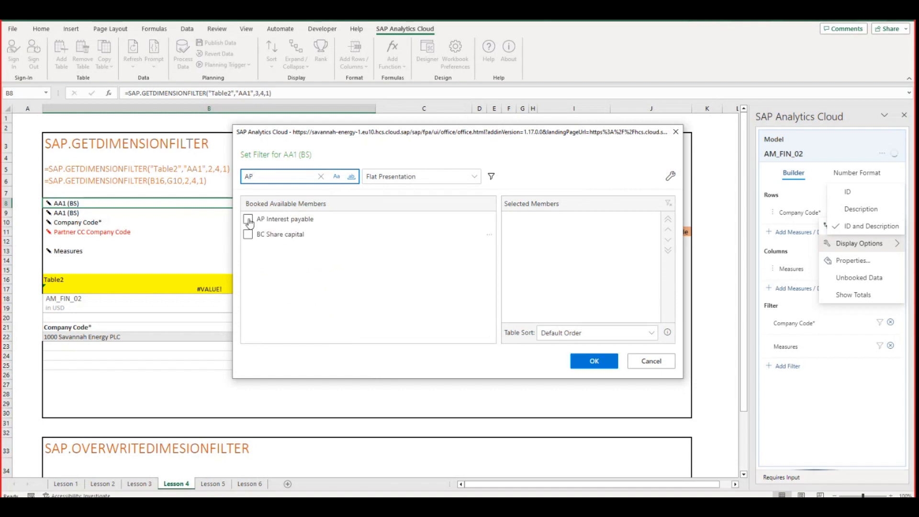
{"action": "left_click", "coordinate": [249, 220]}
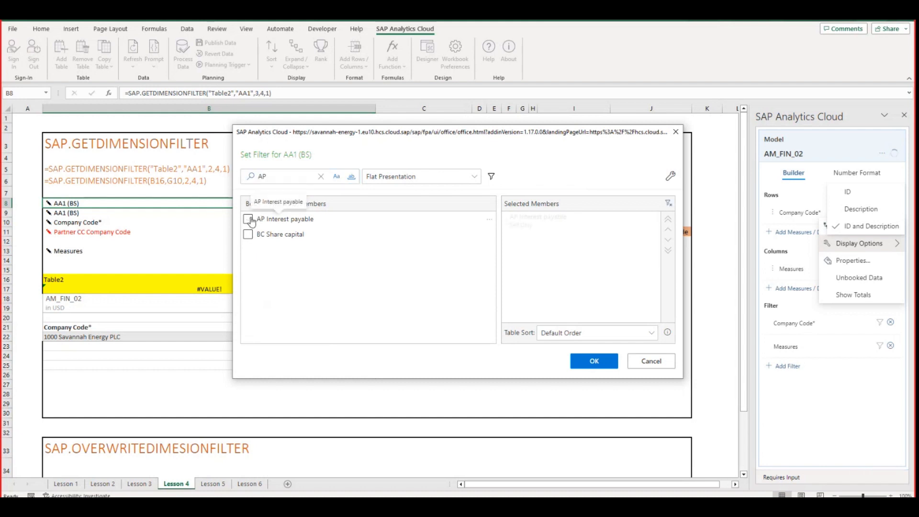
{"action": "left_click", "coordinate": [592, 361]}
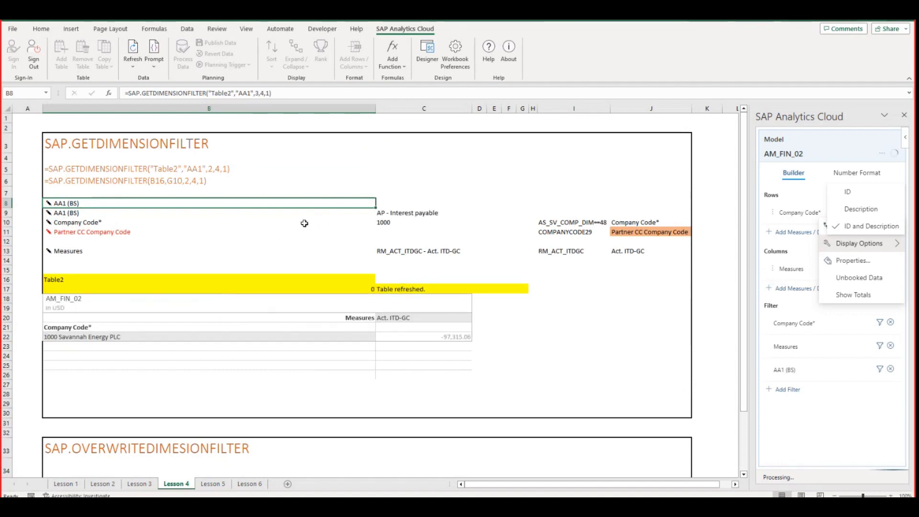
Compare the member display order of the AA1 (BS) filter results in C8 and C9.
{"action": "left_click", "coordinate": [383, 216]}
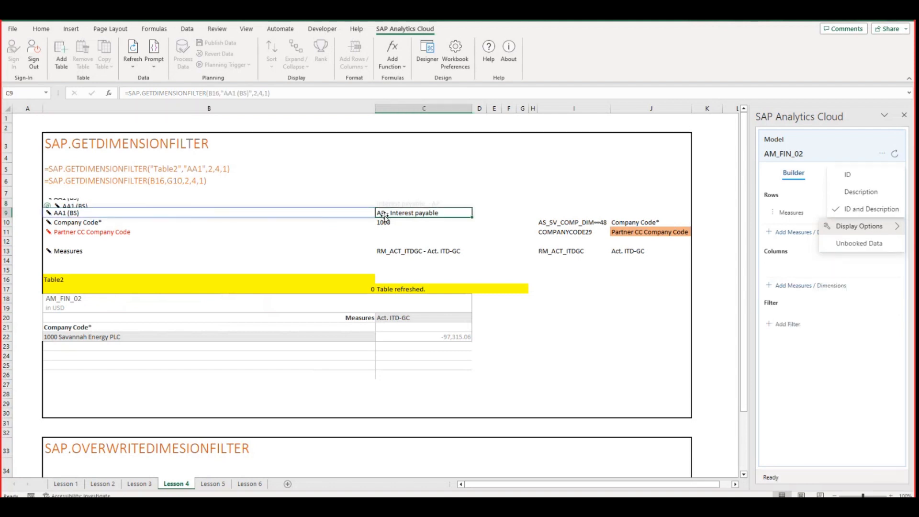
{"action": "left_click", "coordinate": [400, 203]}
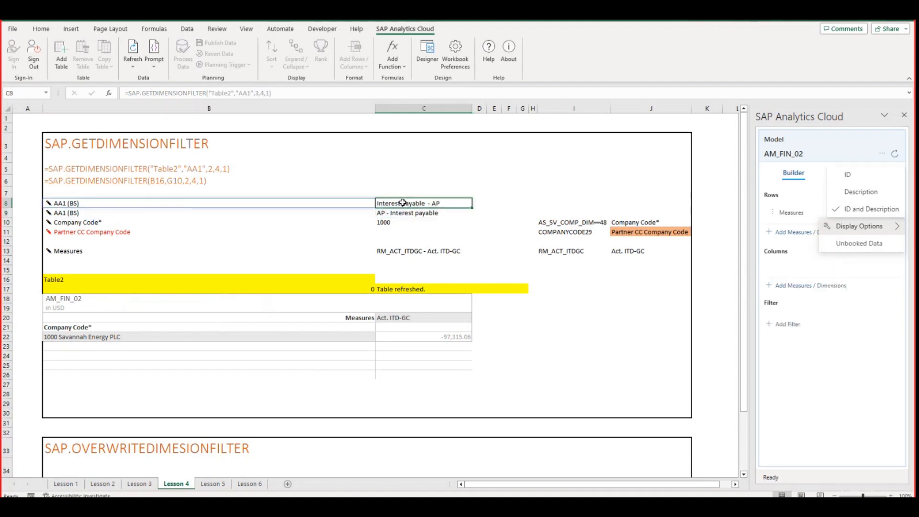
{"action": "left_click", "coordinate": [384, 215]}
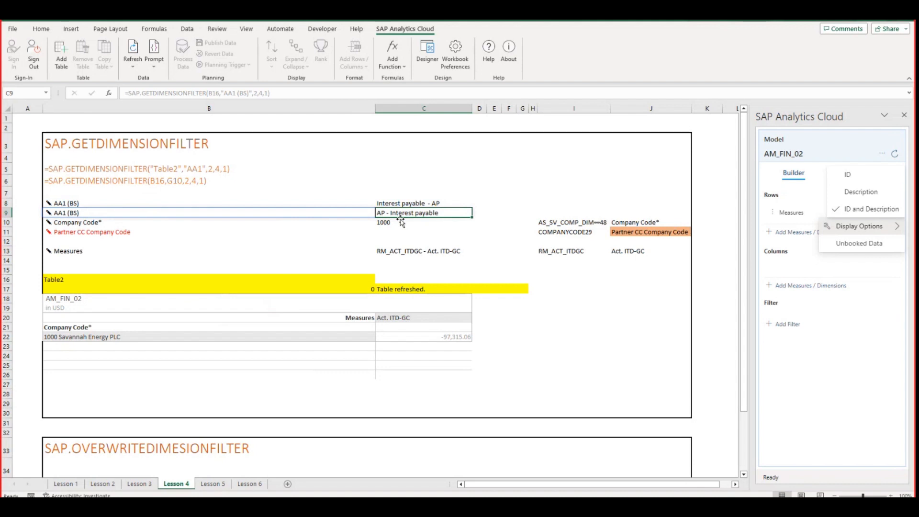
{"action": "left_click", "coordinate": [302, 241]}
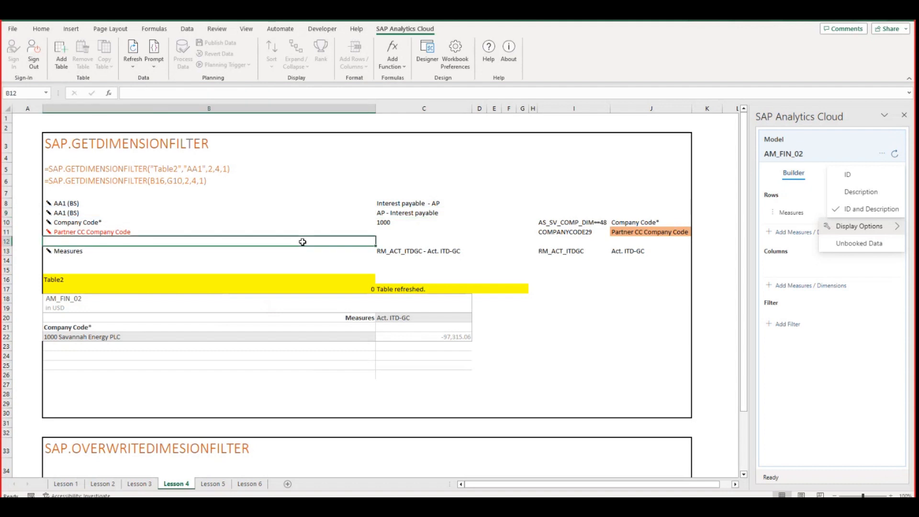
Review the SAP.GETDIMENSIONFILTER arguments in B9 and compare its table and dimension references with the formula in B8.
{"action": "left_click", "coordinate": [66, 213]}
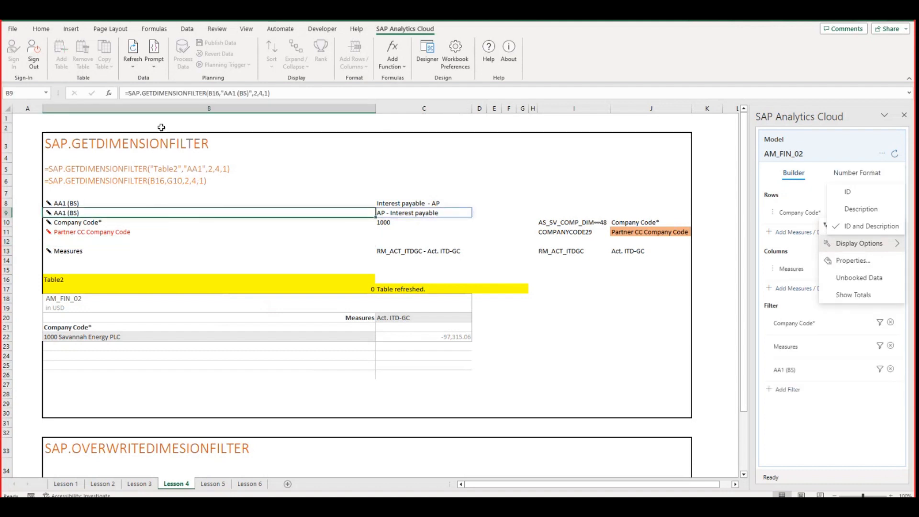
{"action": "left_click", "coordinate": [109, 92]}
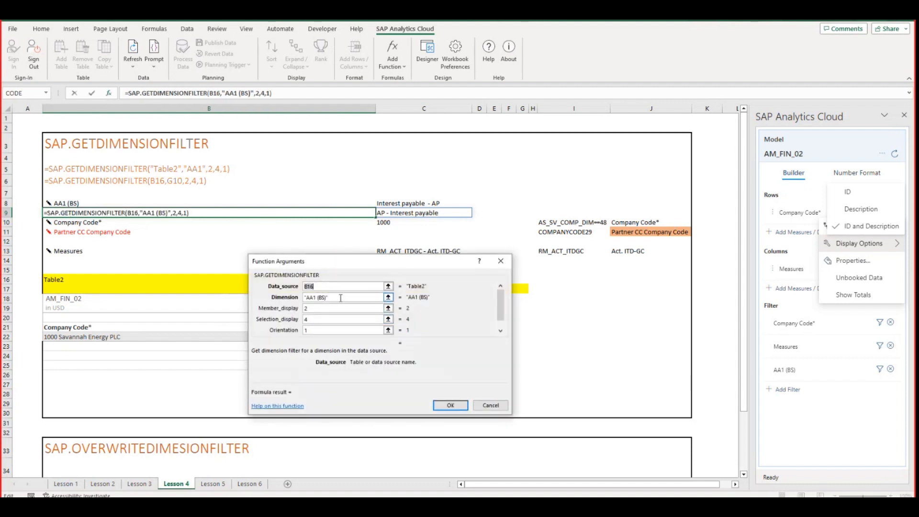
{"action": "key", "text": "Tab"}
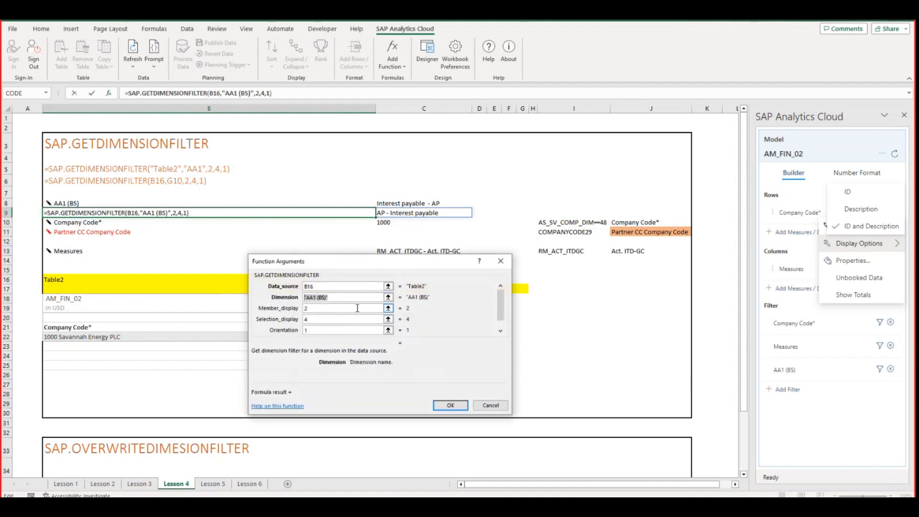
{"action": "left_click", "coordinate": [450, 405]}
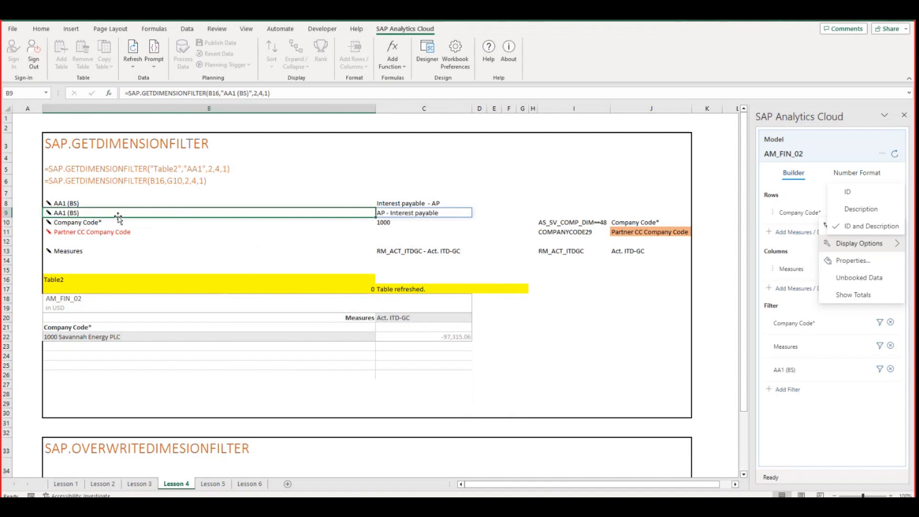
{"action": "left_click", "coordinate": [91, 201]}
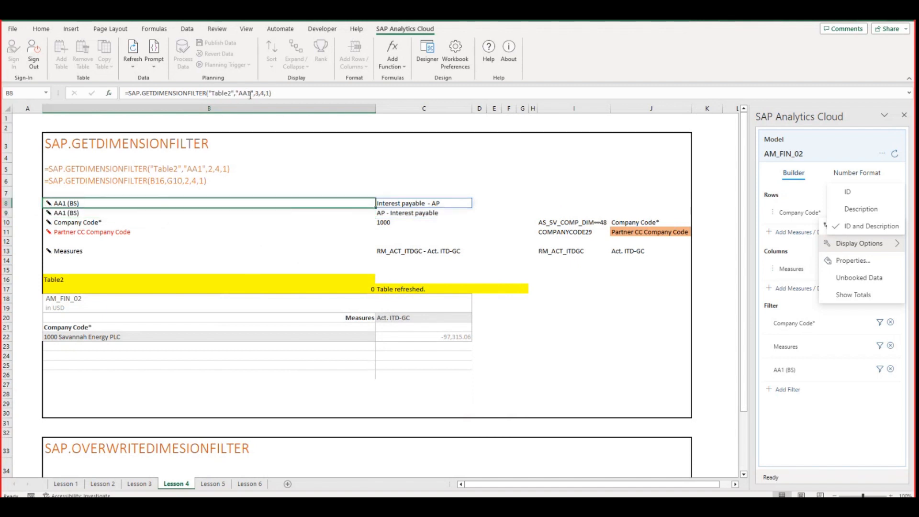
{"action": "left_click", "coordinate": [109, 213]}
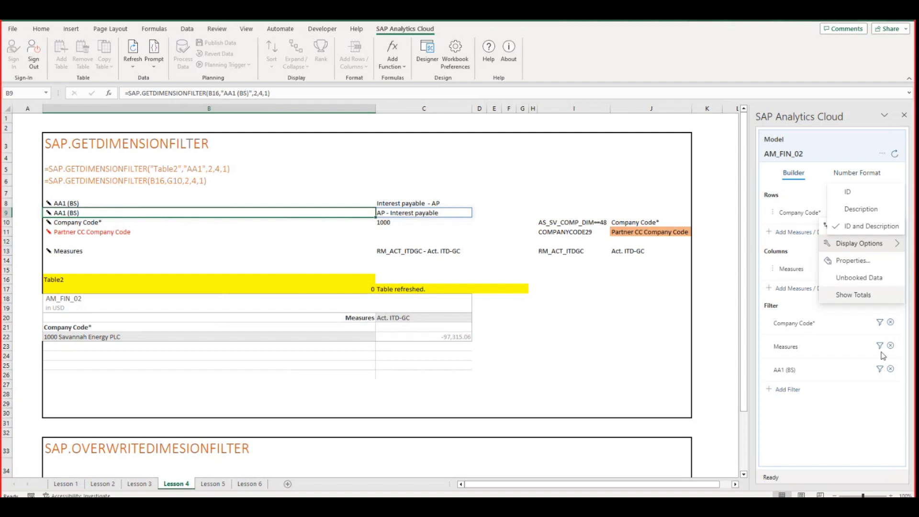
Dismiss the display options and open the list of measures and dimensions available for Columns.
{"action": "left_click", "coordinate": [826, 446]}
{"action": "left_click", "coordinate": [797, 289]}
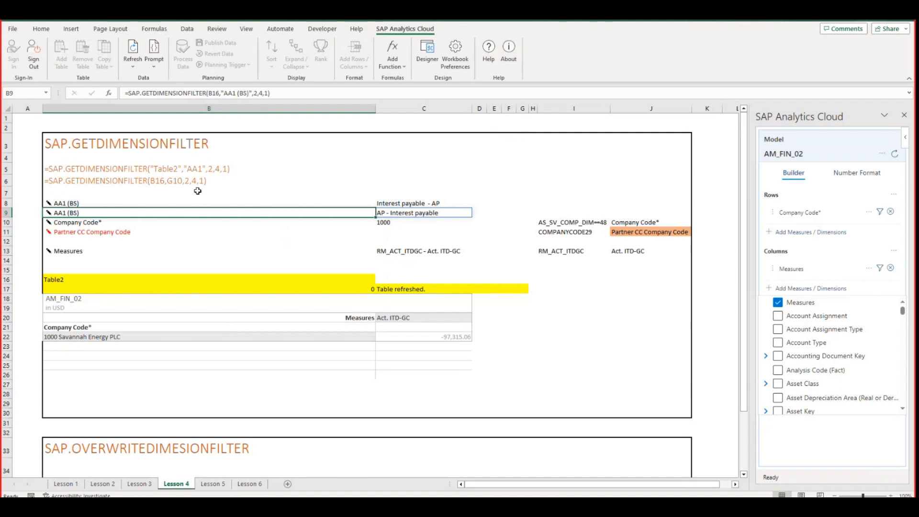
{"action": "left_click", "coordinate": [194, 247]}
Inspect the Company Code* filter formula in B10 along with the dimension ID in I10 and description in J10.
{"action": "left_click", "coordinate": [64, 222]}
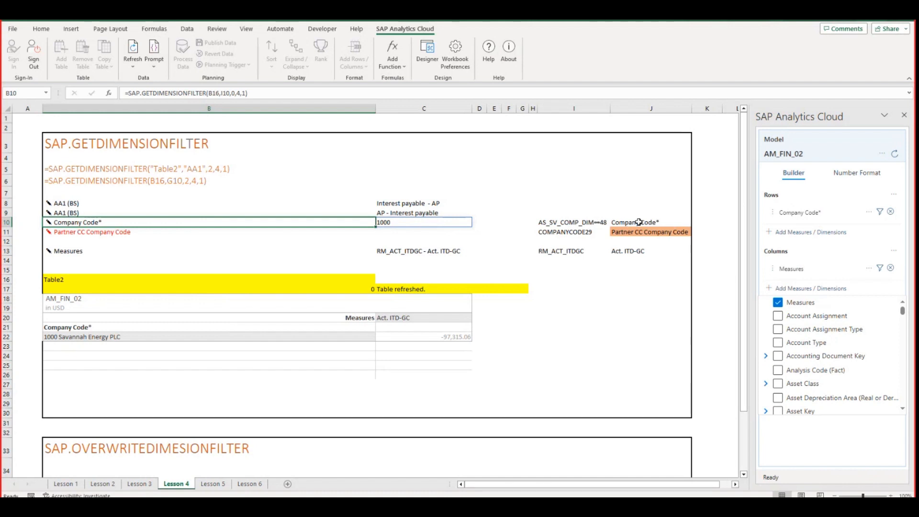
{"action": "left_click", "coordinate": [590, 224]}
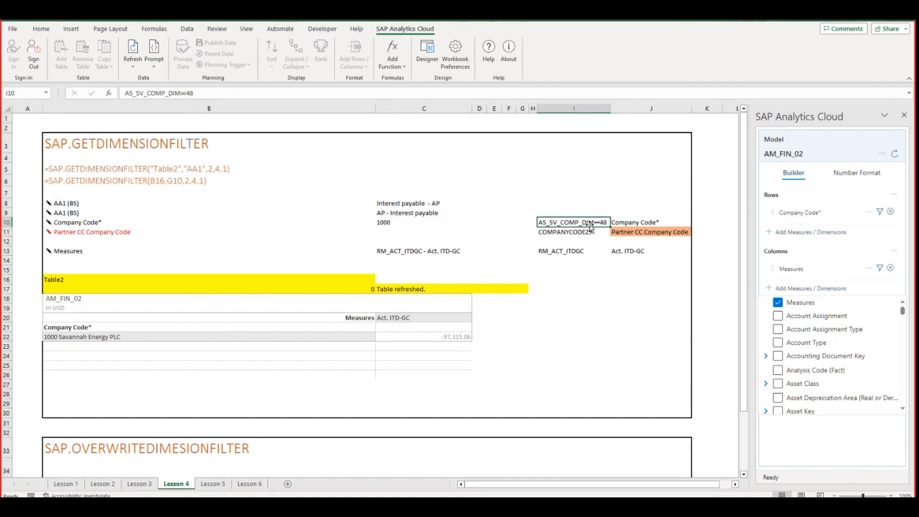
{"action": "left_click", "coordinate": [639, 222]}
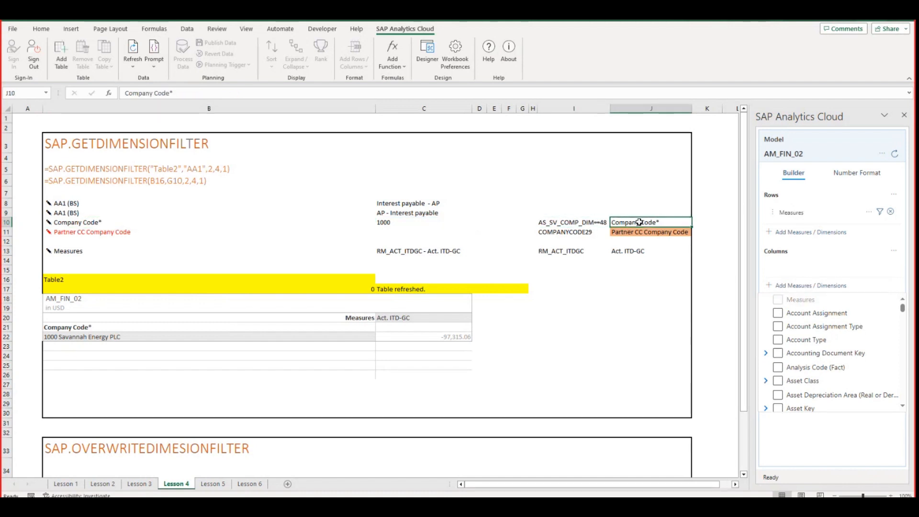
Change the Dimension argument of the Company Code* filter formula in B10 to reference the description in J10.
{"action": "left_click", "coordinate": [69, 223]}
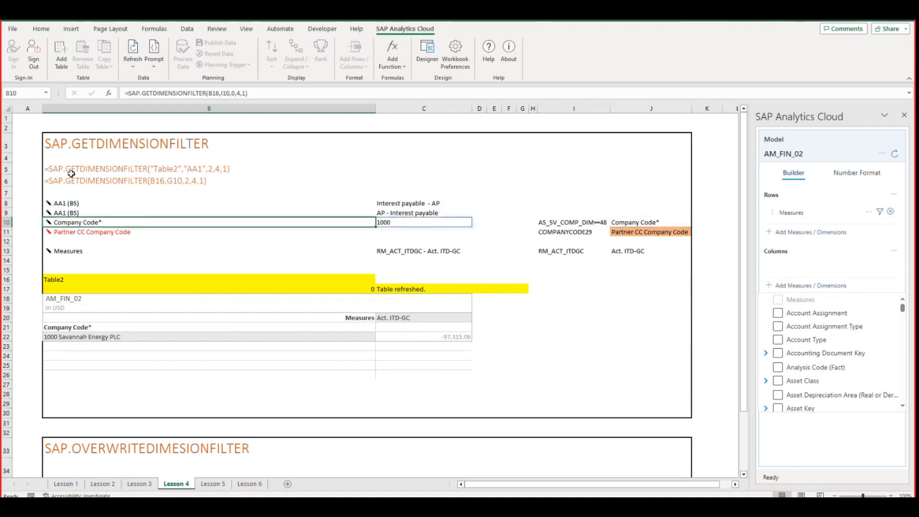
{"action": "left_click", "coordinate": [108, 93]}
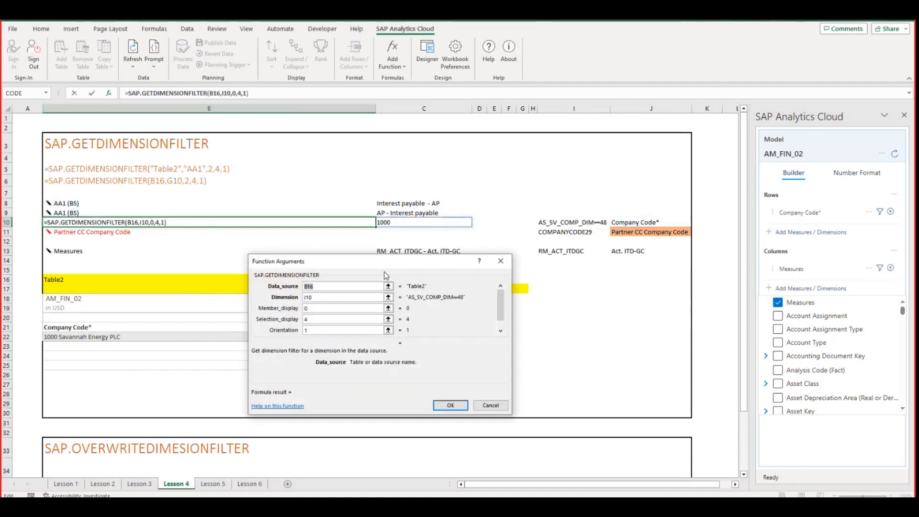
{"action": "left_click", "coordinate": [366, 309]}
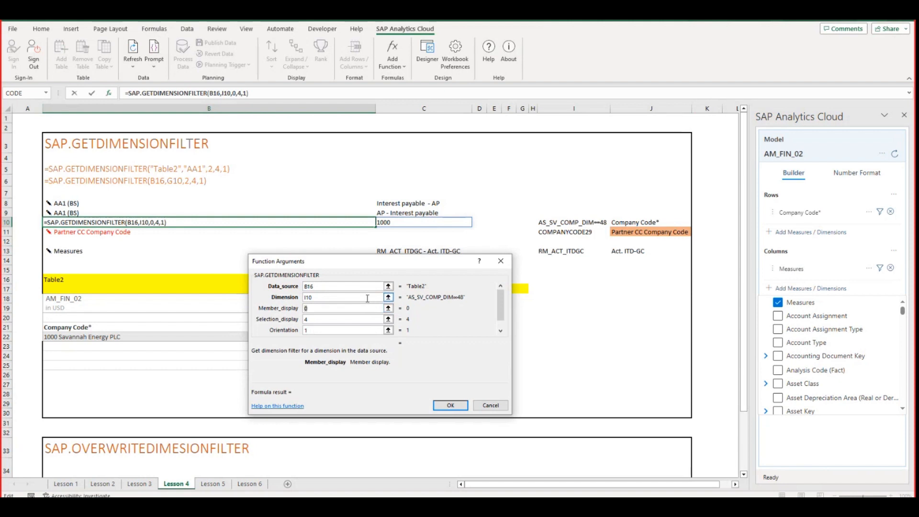
{"action": "left_click", "coordinate": [367, 298]}
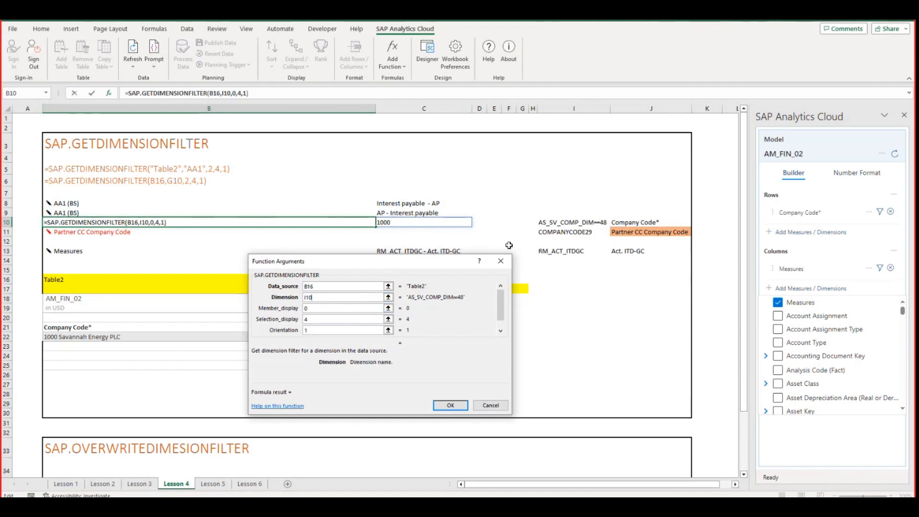
{"action": "left_click_drag", "start_coordinate": [351, 296], "coordinate": [263, 299]}
{"action": "key", "text": "BackSpace"}
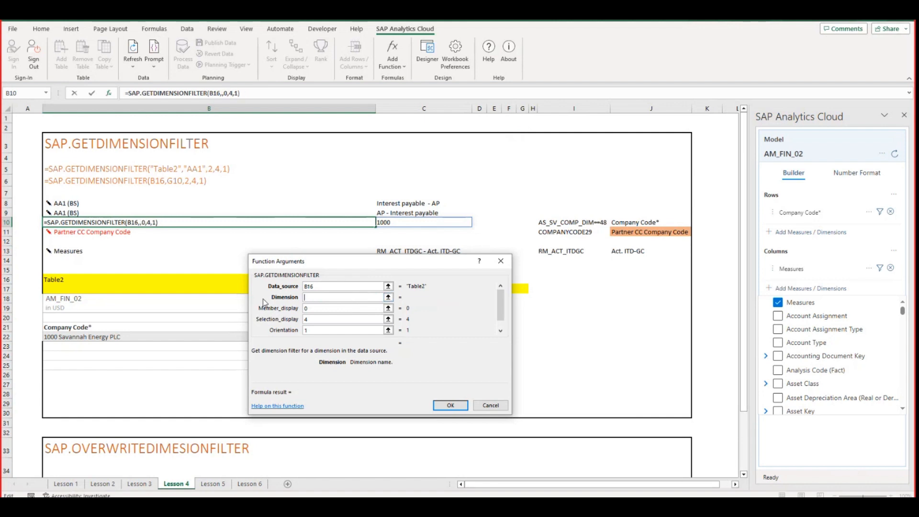
{"action": "left_click", "coordinate": [624, 222]}
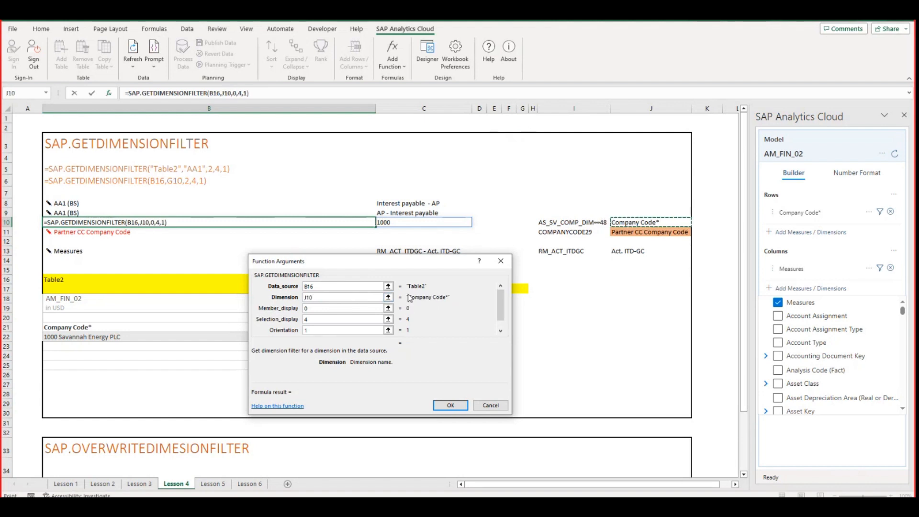
{"action": "left_click", "coordinate": [442, 406]}
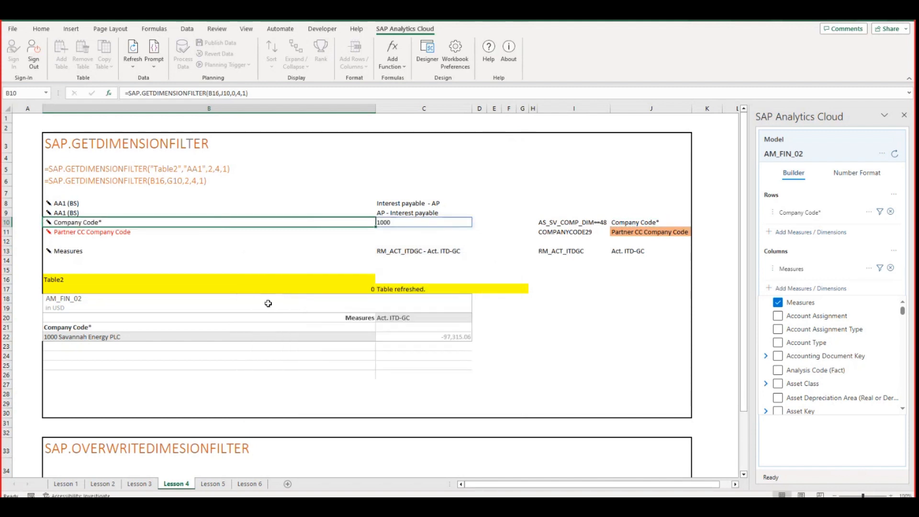
{"action": "left_click", "coordinate": [268, 306]}
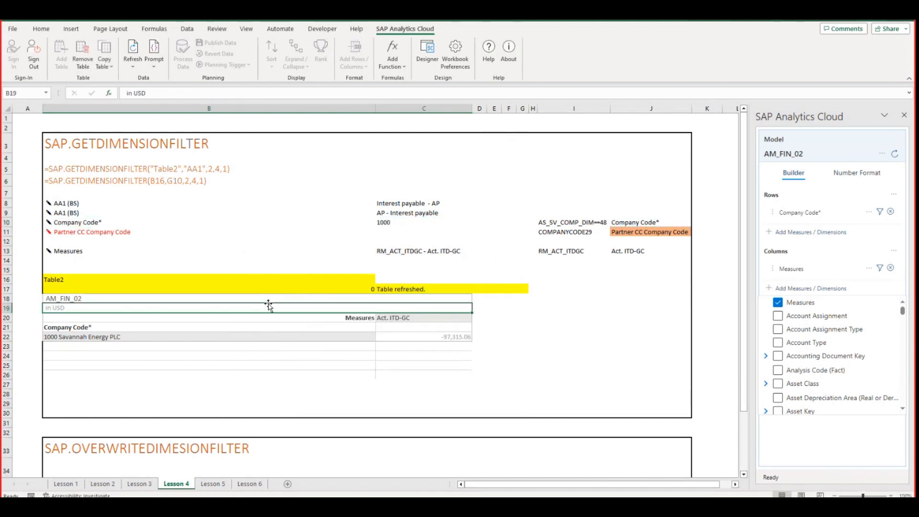
Check the Company Code* description in J10 and view the member filter dialog for B10, leaving its selection untouched.
{"action": "left_click", "coordinate": [622, 223]}
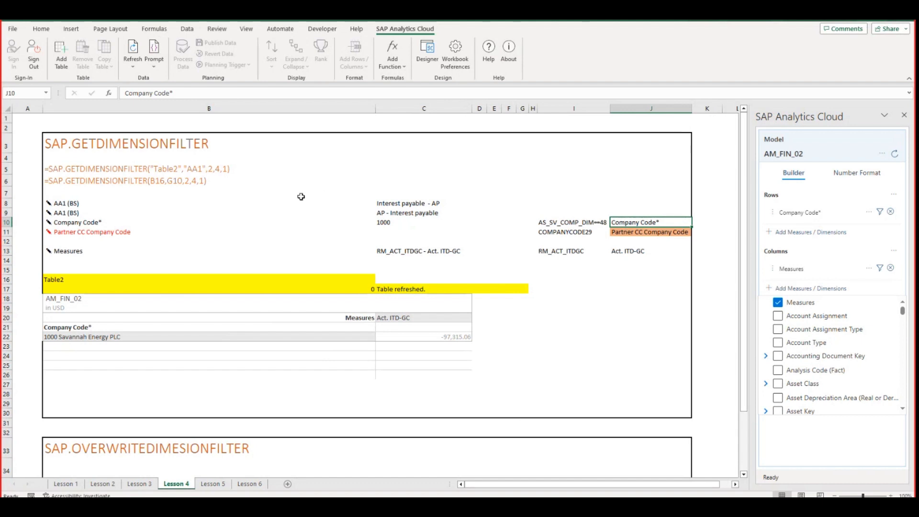
{"action": "left_click", "coordinate": [47, 221]}
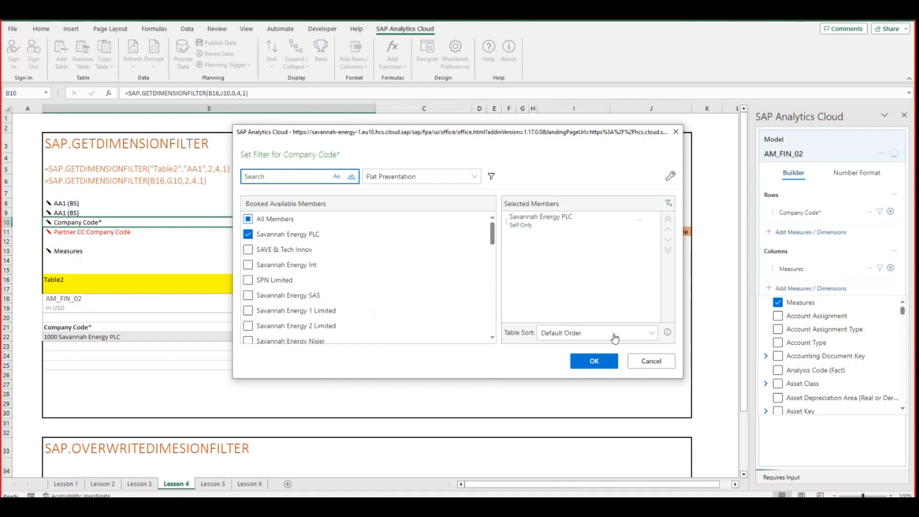
{"action": "left_click", "coordinate": [651, 361]}
{"action": "left_click", "coordinate": [125, 234]}
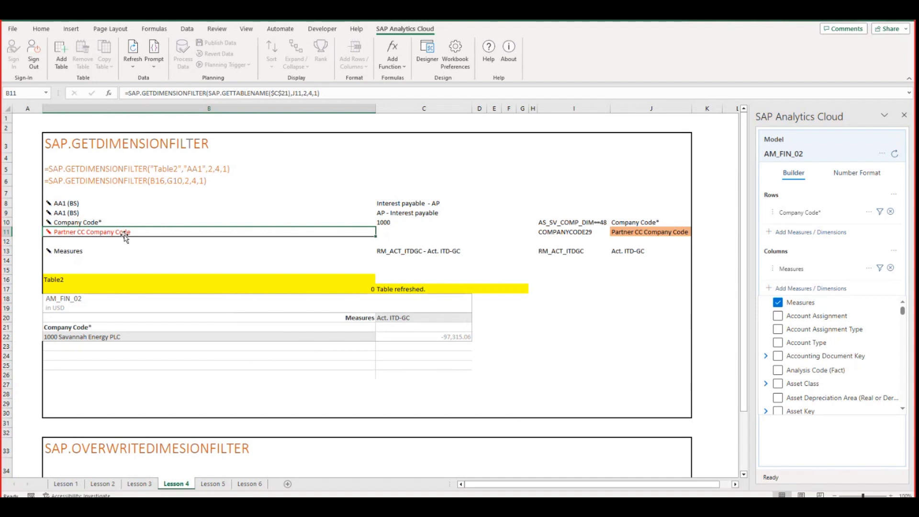
{"action": "left_click", "coordinate": [110, 93]}
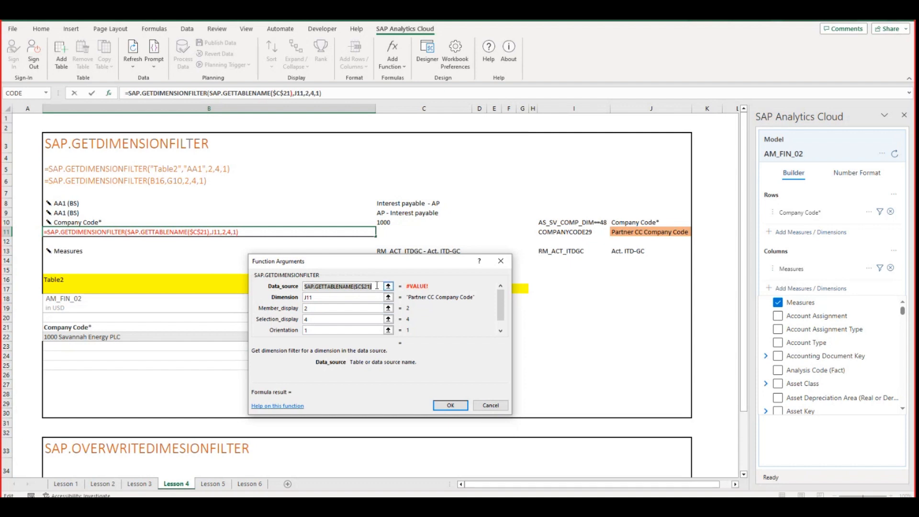
{"action": "left_click", "coordinate": [376, 286]}
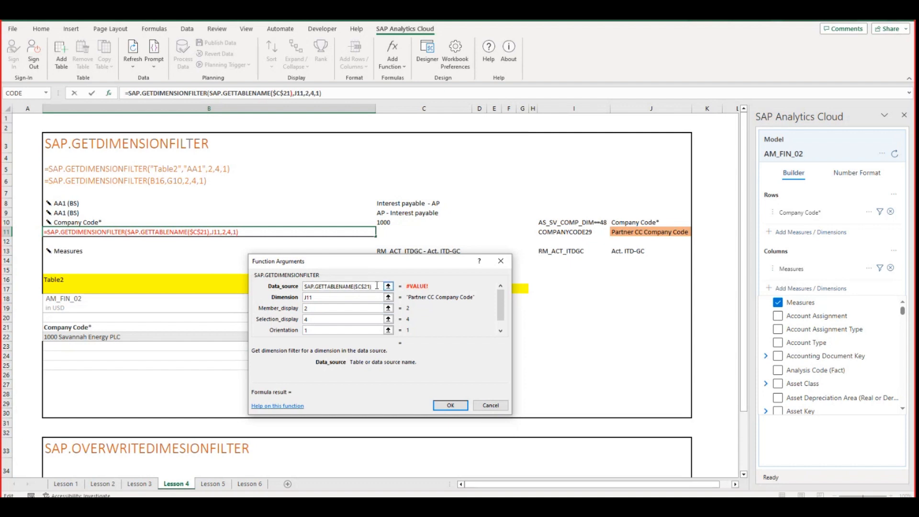
{"action": "type", "text": "+"}
{"action": "left_click", "coordinate": [189, 353]}
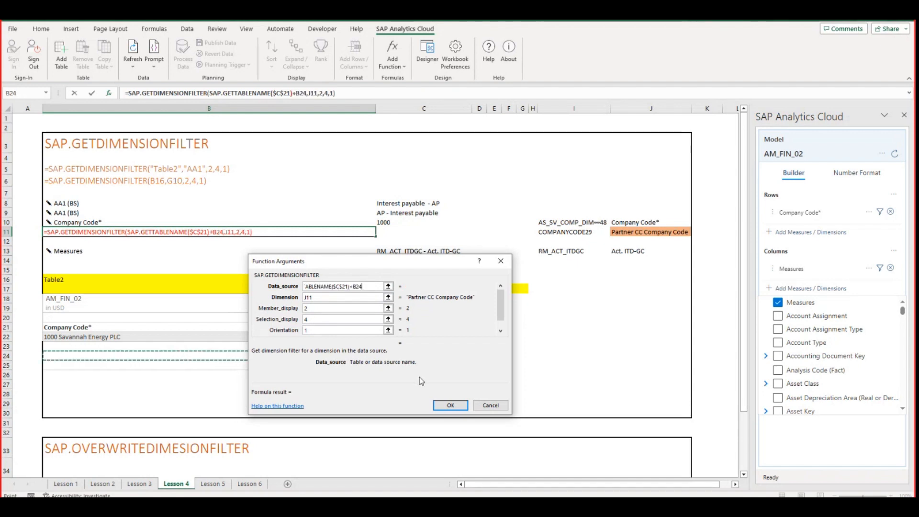
{"action": "left_click", "coordinate": [489, 405]}
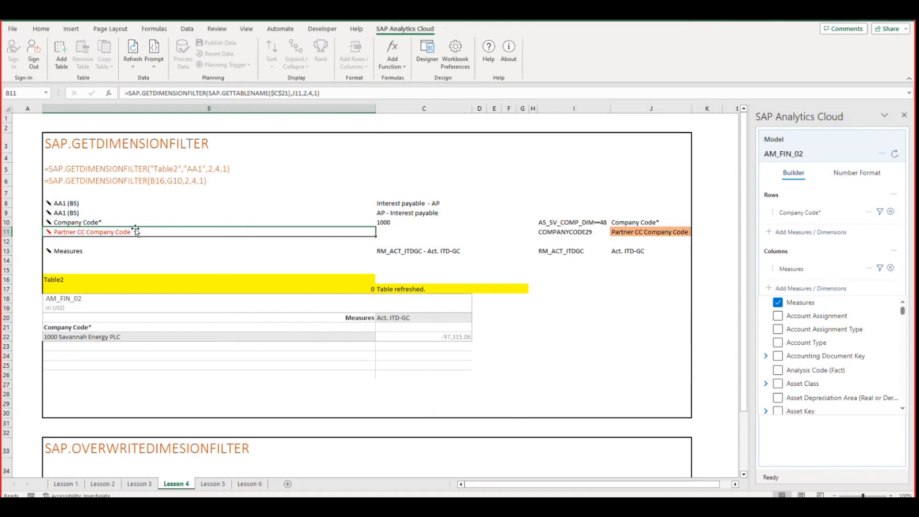
Briefly open the Company Code* filter, and examine the SAP.GETTABLENAME data source in the Partner CC Company Code formula in B11.
{"action": "left_click", "coordinate": [47, 222]}
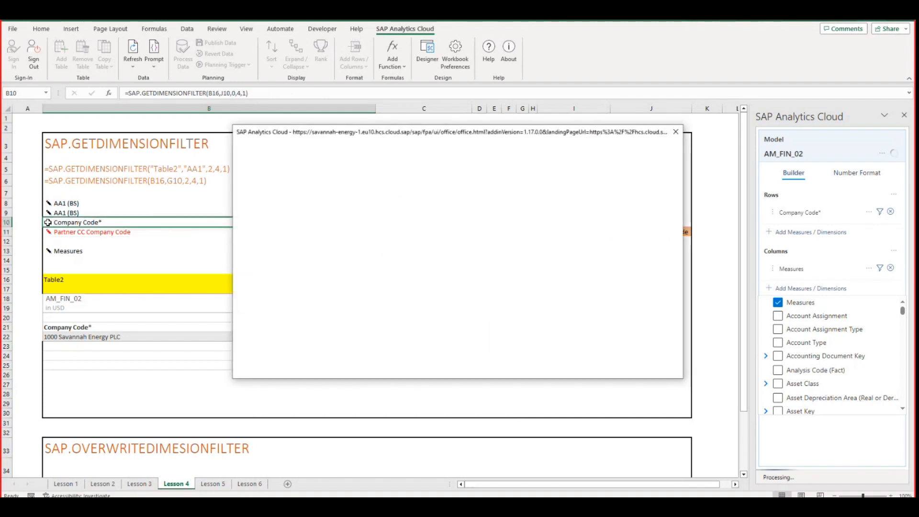
{"action": "left_click", "coordinate": [674, 134]}
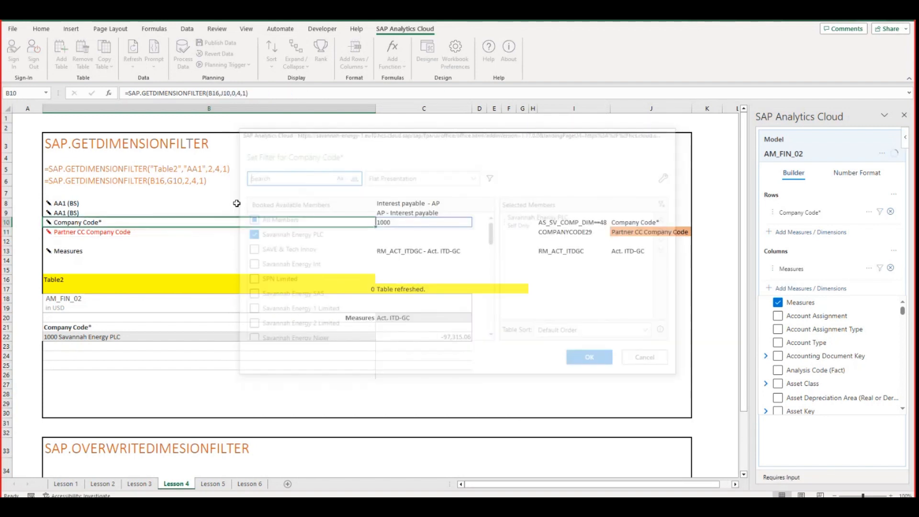
{"action": "left_click", "coordinate": [51, 232]}
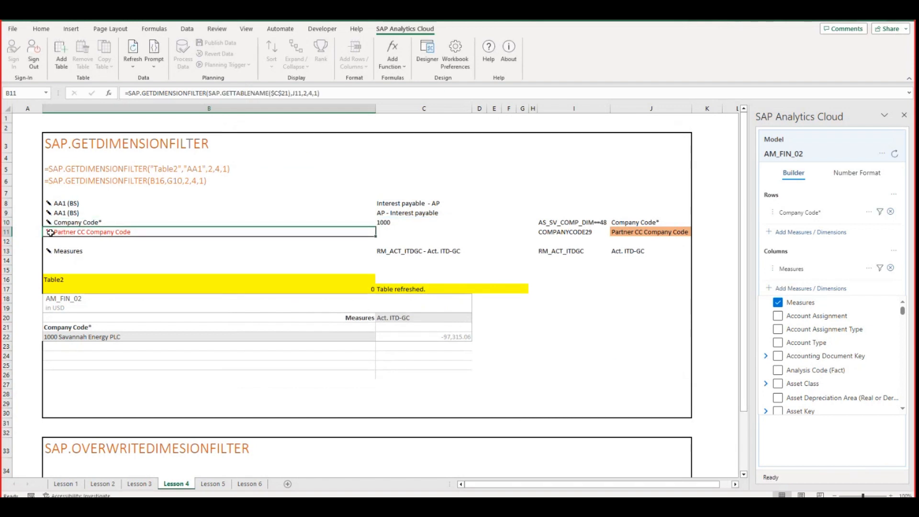
{"action": "left_click", "coordinate": [270, 93]}
{"action": "key", "text": "ctrl+shift+Left"}
{"action": "key", "text": "ctrl+shift+Left"}
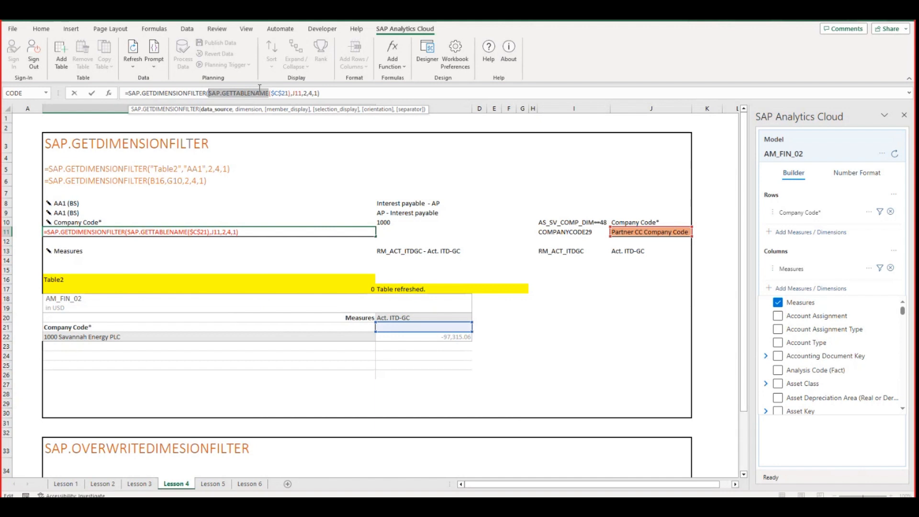
{"action": "key", "text": "Return"}
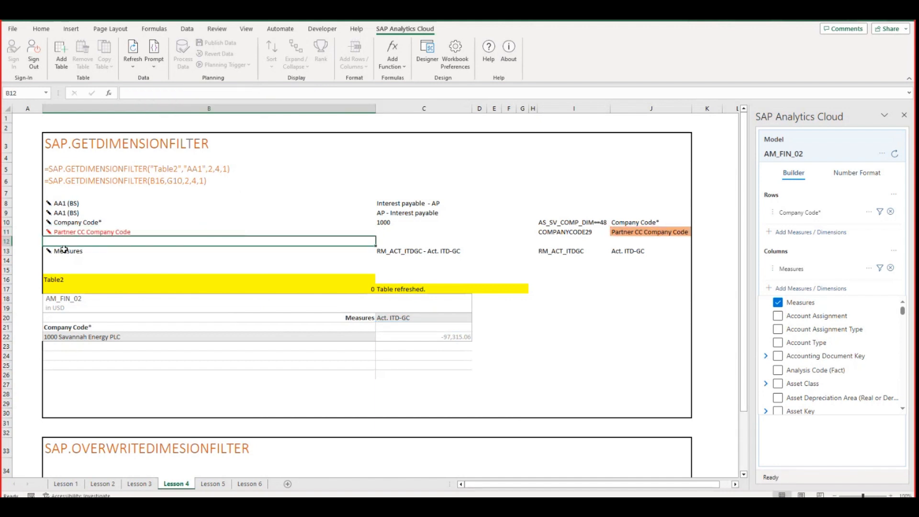
Inspect the Measures filter formula in B13 and its result in C13, and compare it with the AA1 (BS) formula in B8.
{"action": "left_click", "coordinate": [47, 251]}
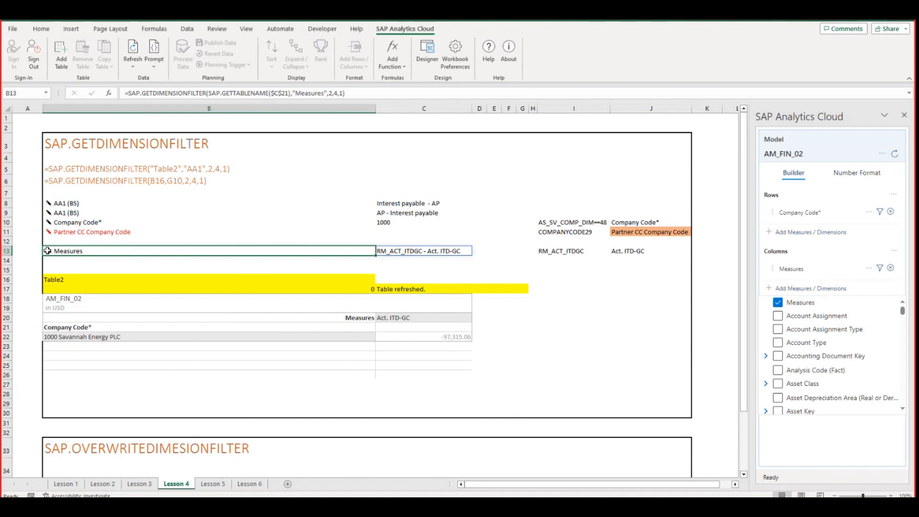
{"action": "left_click", "coordinate": [152, 272]}
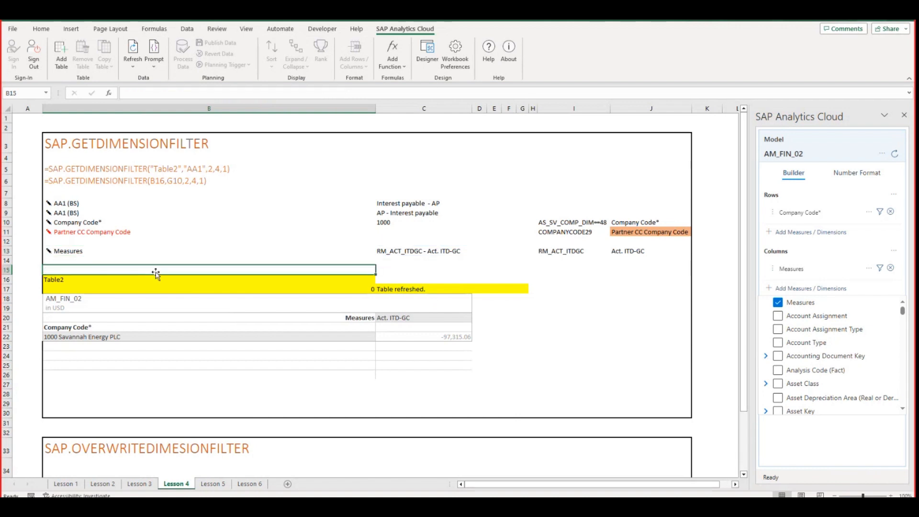
{"action": "left_click", "coordinate": [406, 251]}
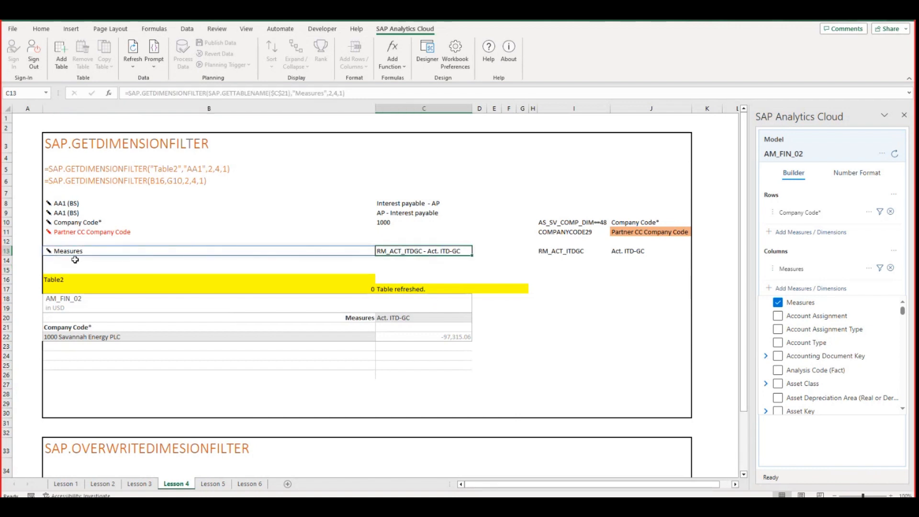
{"action": "left_click", "coordinate": [50, 251]}
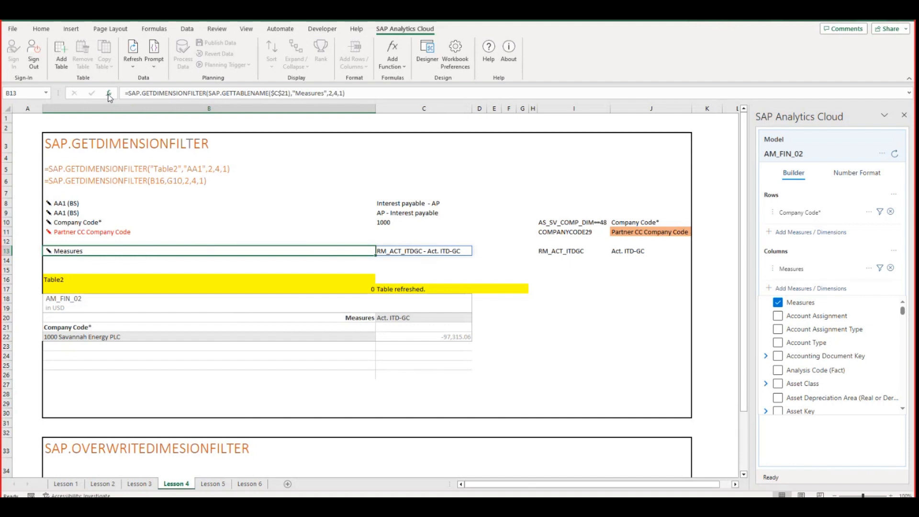
{"action": "left_click", "coordinate": [76, 203]}
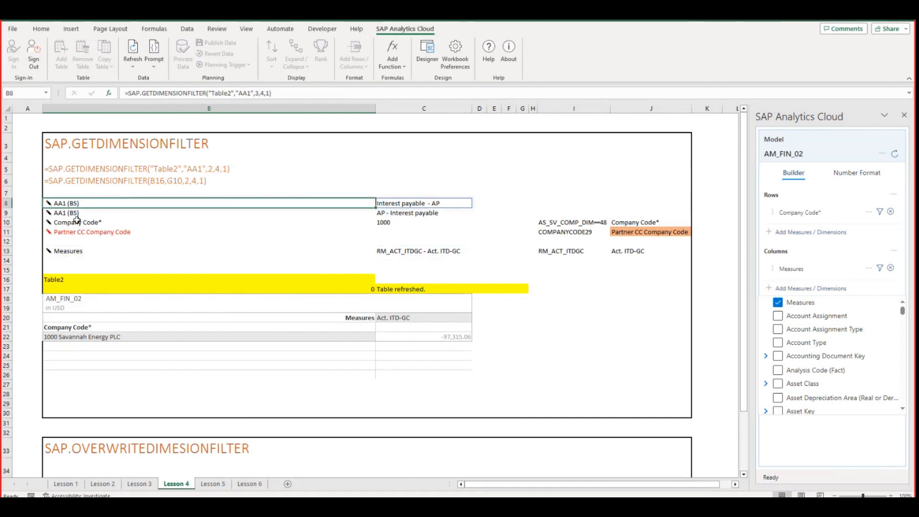
Set the data source of the Measures filter formula in B13 to "Table2".
{"action": "left_click", "coordinate": [64, 252]}
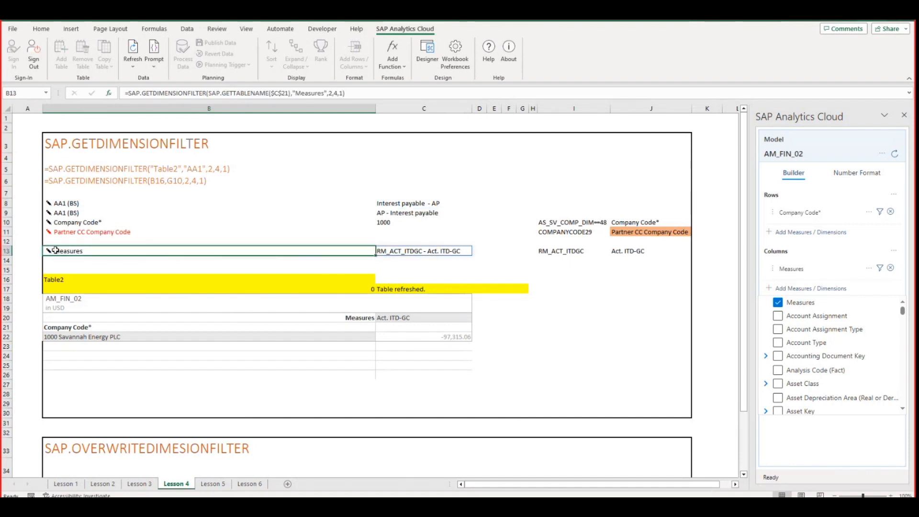
{"action": "left_click", "coordinate": [109, 94]}
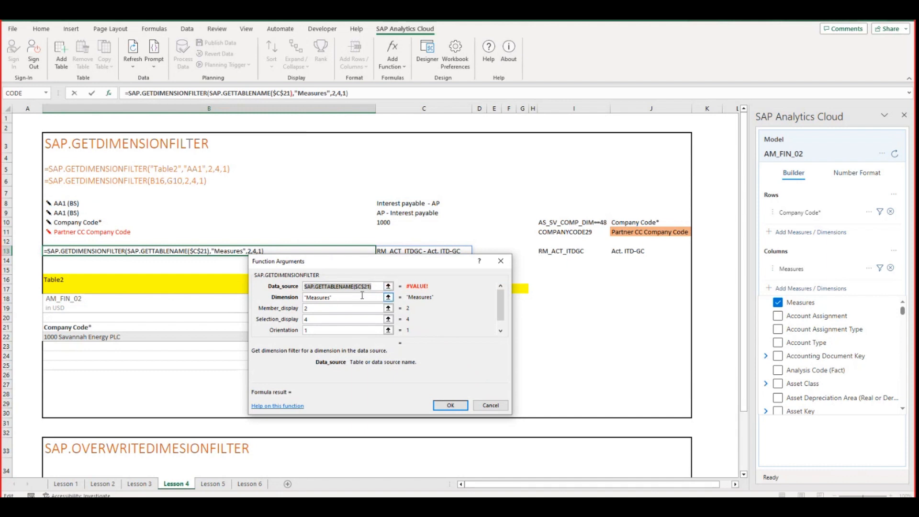
{"action": "type", "text": "\"Table"}
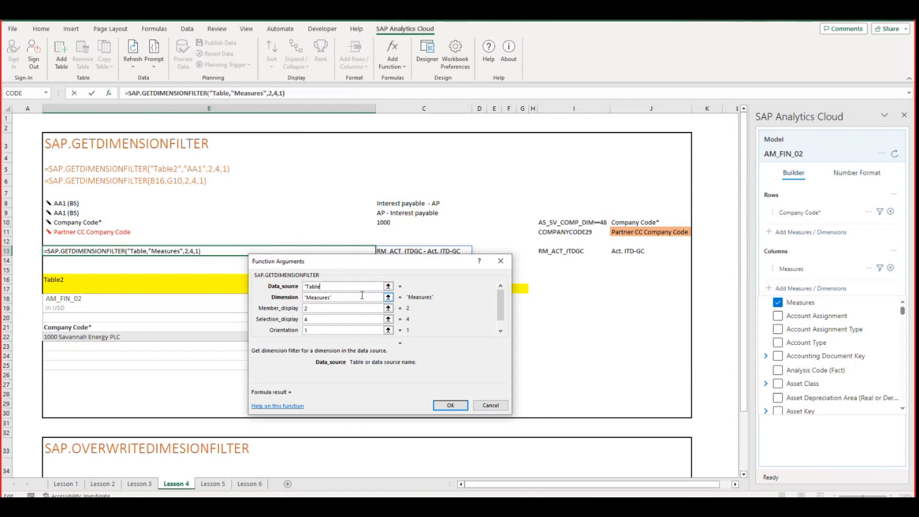
{"action": "type", "text": "2\""}
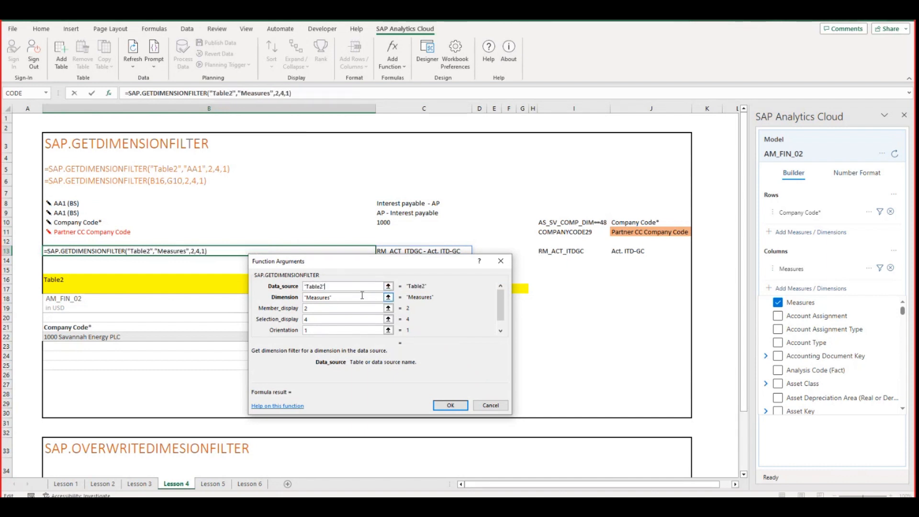
{"action": "left_click", "coordinate": [450, 405]}
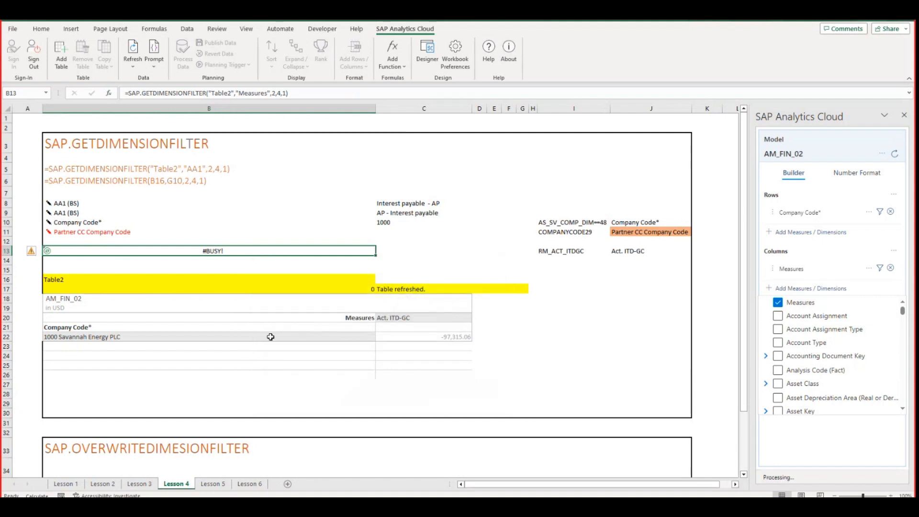
Browse the available members in the Measures filter dialog displayed by ID and Description, and dismiss it without applying a selection.
{"action": "left_click", "coordinate": [47, 250]}
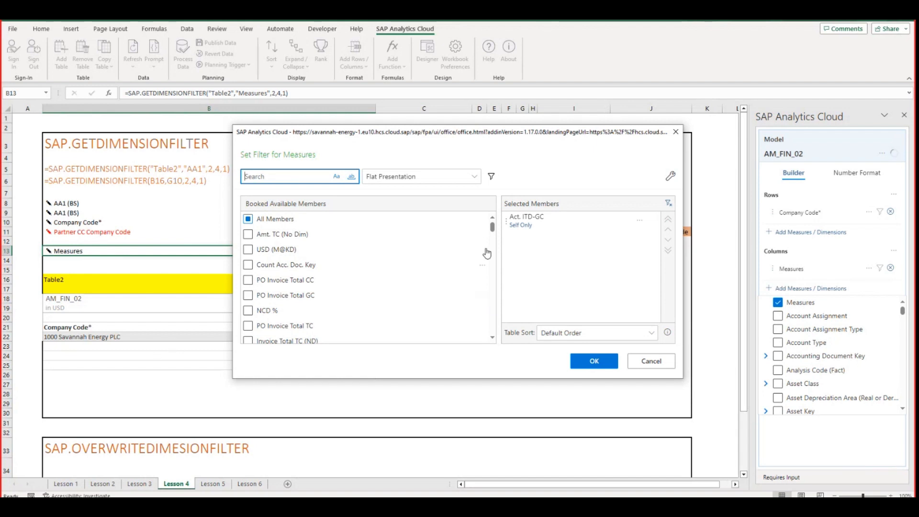
{"action": "left_click", "coordinate": [670, 176]}
{"action": "mouse_move", "coordinate": [652, 207]}
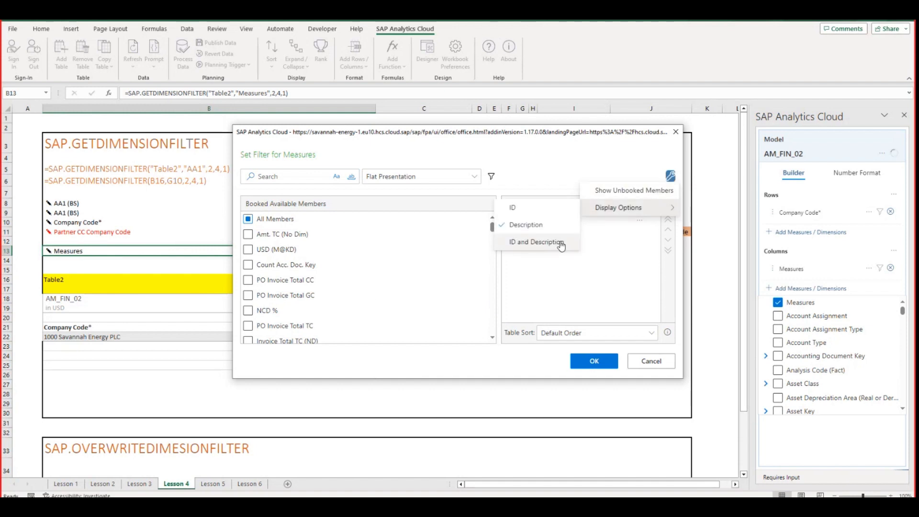
{"action": "left_click", "coordinate": [536, 243]}
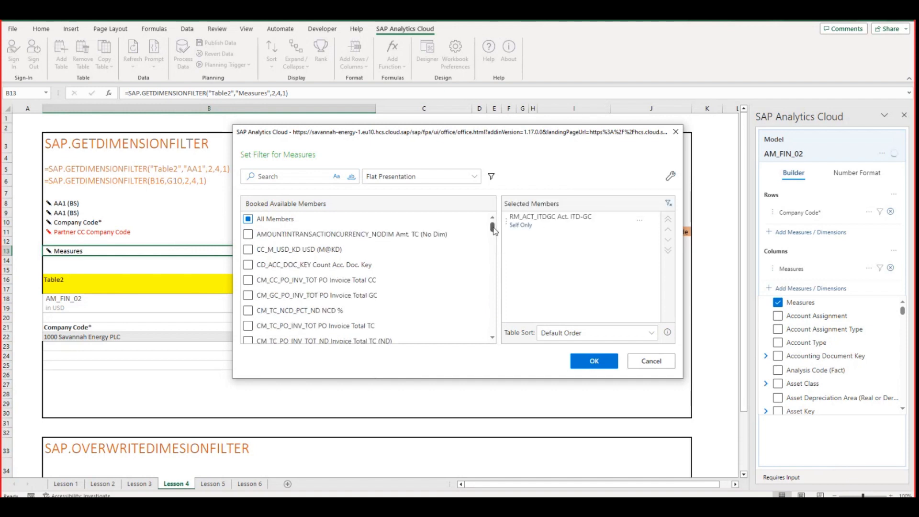
{"action": "left_click_drag", "start_coordinate": [492, 229], "coordinate": [491, 330]}
{"action": "left_click", "coordinate": [656, 360]}
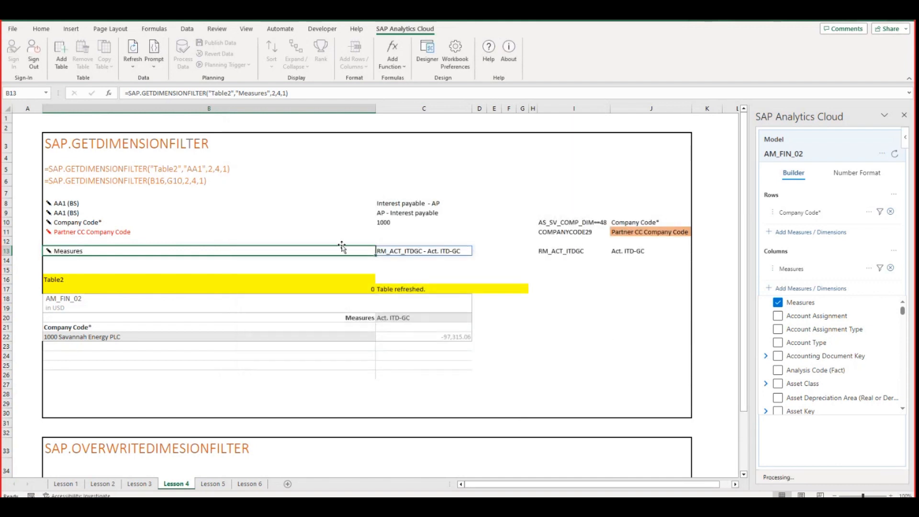
{"action": "left_click", "coordinate": [331, 230]}
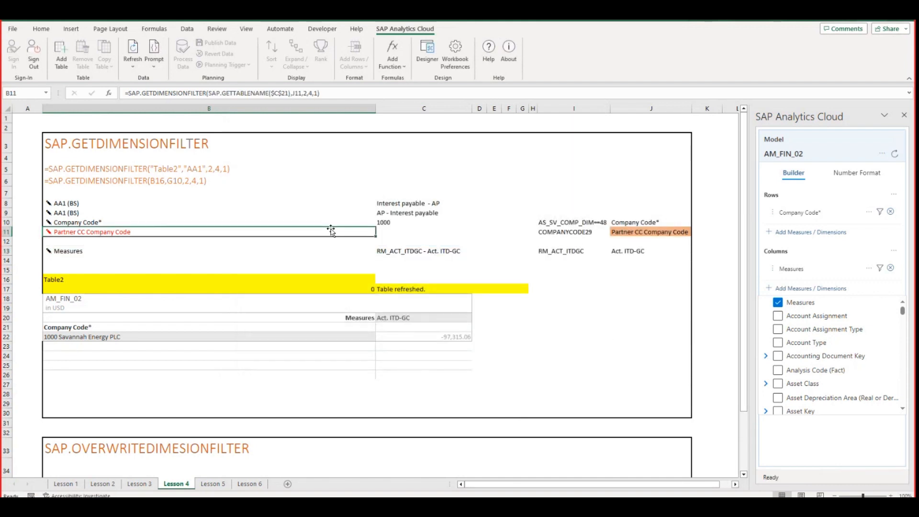
Set the AA1 (BS) filter in B9 to all members and let the table reload.
{"action": "left_click", "coordinate": [367, 221]}
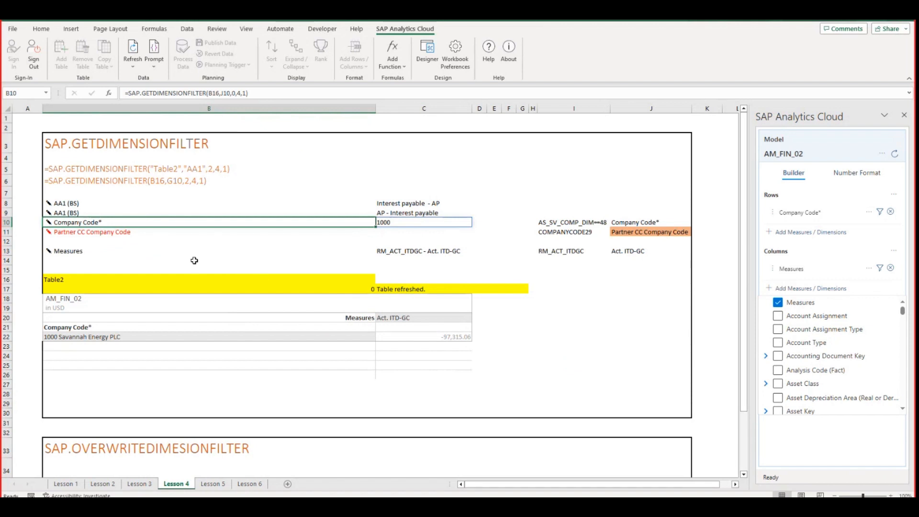
{"action": "left_click", "coordinate": [50, 213]}
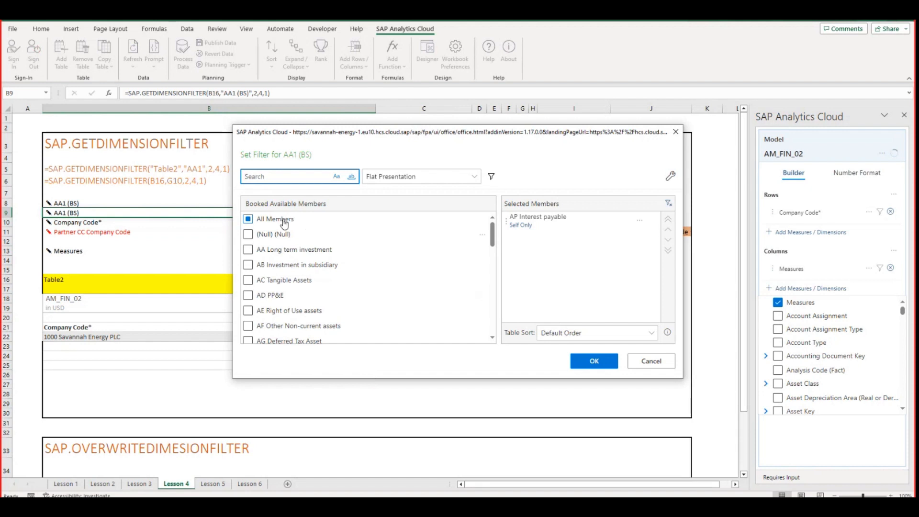
{"action": "left_click", "coordinate": [284, 221]}
{"action": "left_click", "coordinate": [592, 361]}
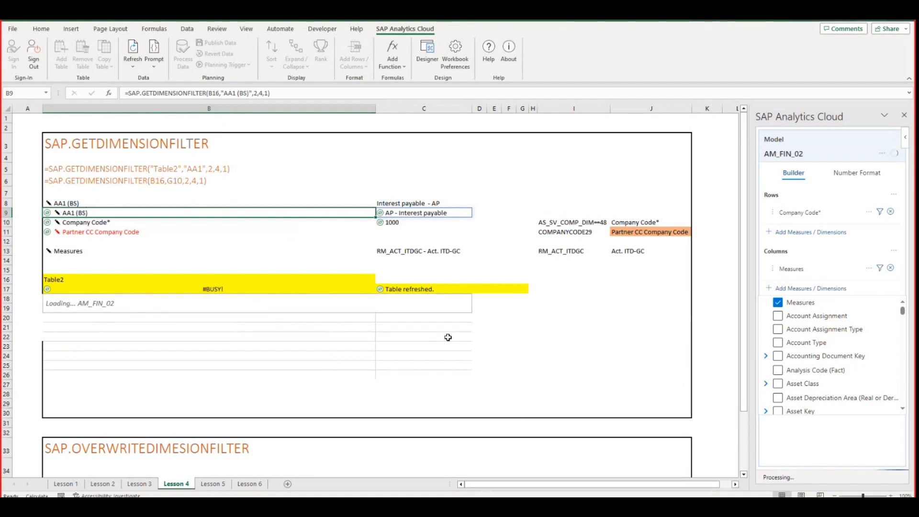
{"action": "left_click", "coordinate": [449, 337]}
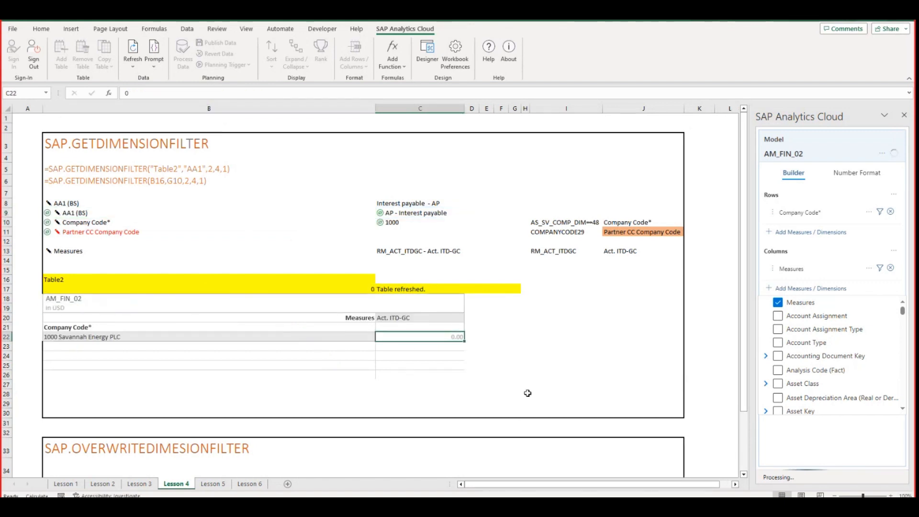
{"action": "left_click", "coordinate": [361, 394]}
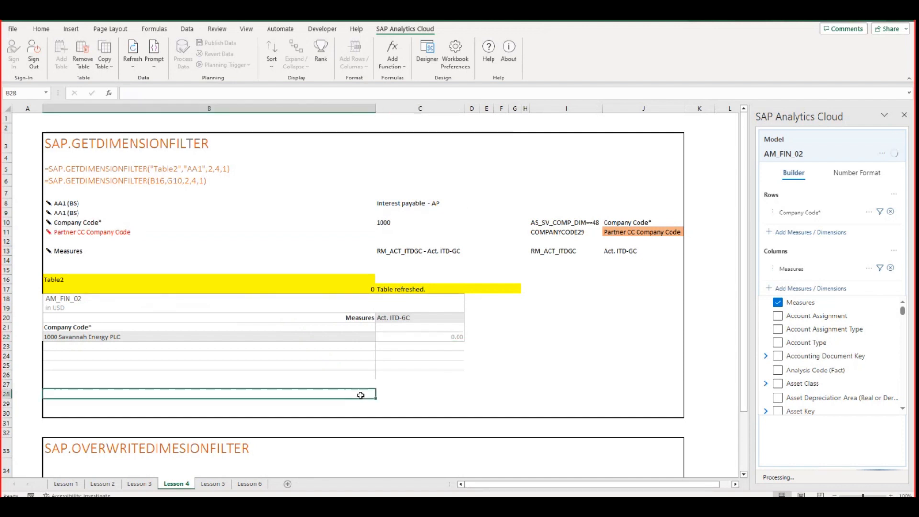
{"action": "key", "text": "Down"}
{"action": "key", "text": "Down"}
{"action": "key", "text": "Down"}
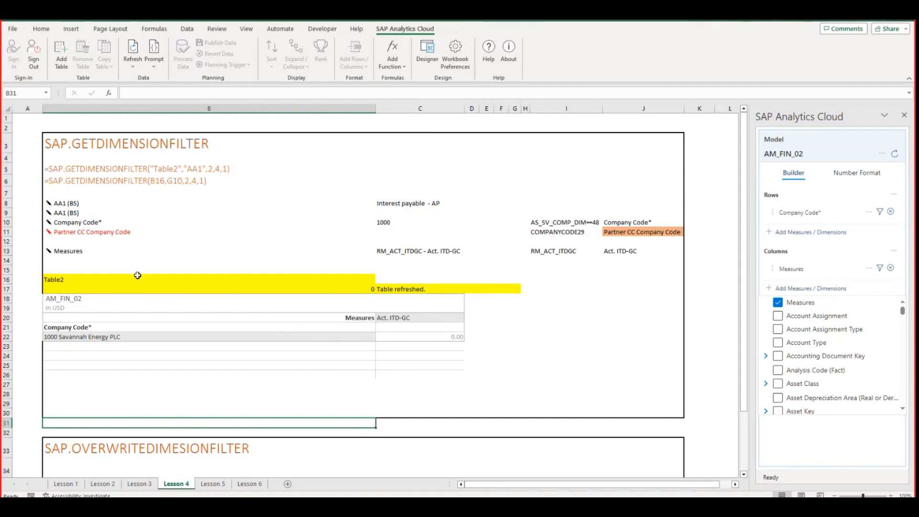
Inspect the SAP.GETTABLESTATUS formula in B17 with its message in C17, and the Measures filter formula in B13.
{"action": "left_click", "coordinate": [117, 291]}
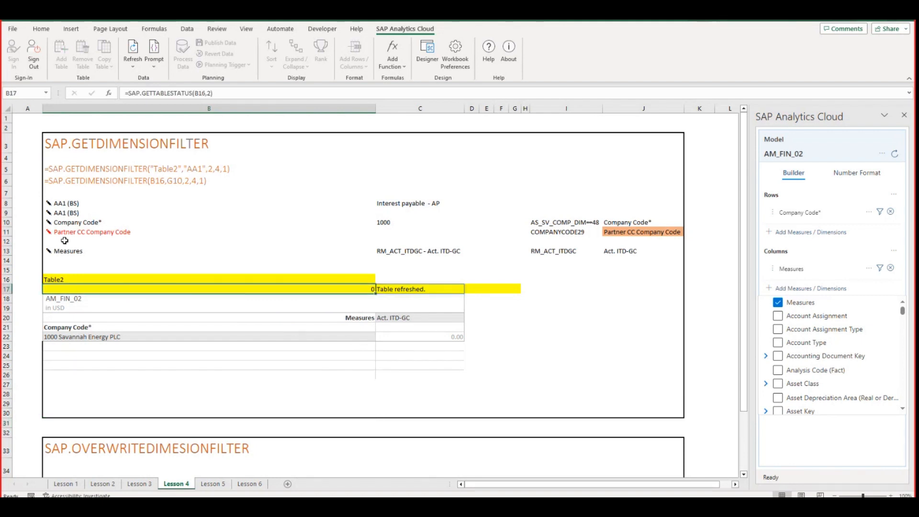
{"action": "left_click", "coordinate": [65, 252]}
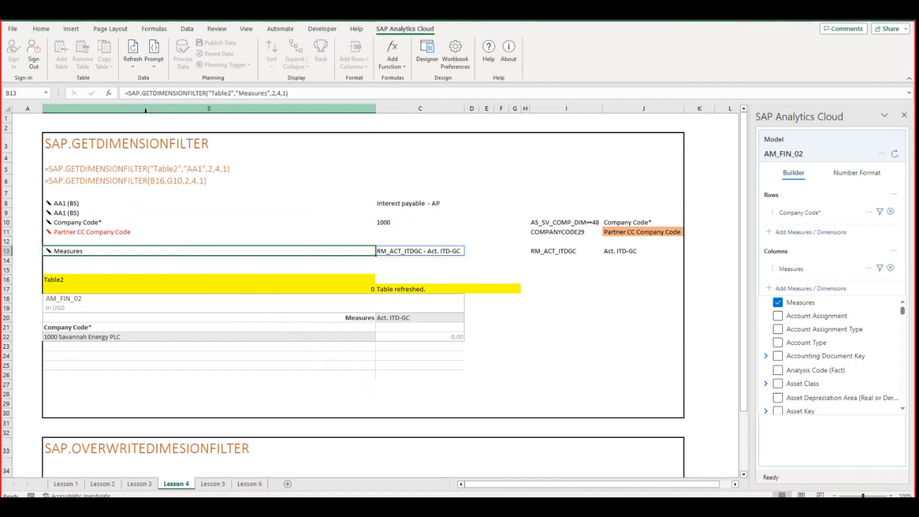
{"action": "left_click", "coordinate": [178, 269]}
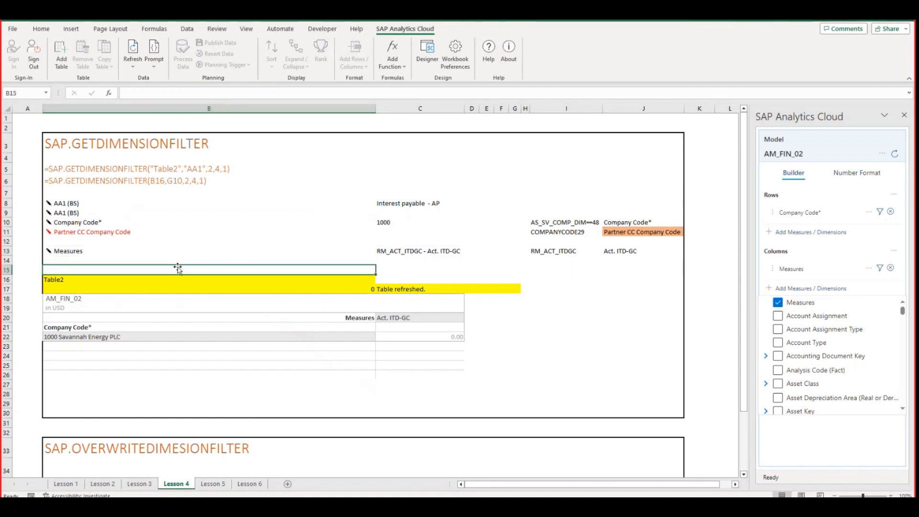
{"action": "left_click", "coordinate": [400, 290]}
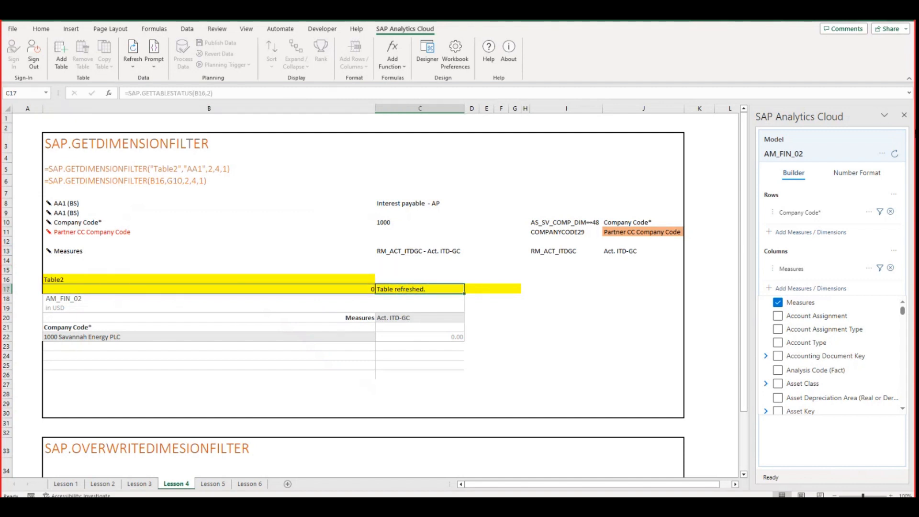
Refresh the AM_FIN_02 model and check the table status in C17.
{"action": "left_click", "coordinate": [894, 154]}
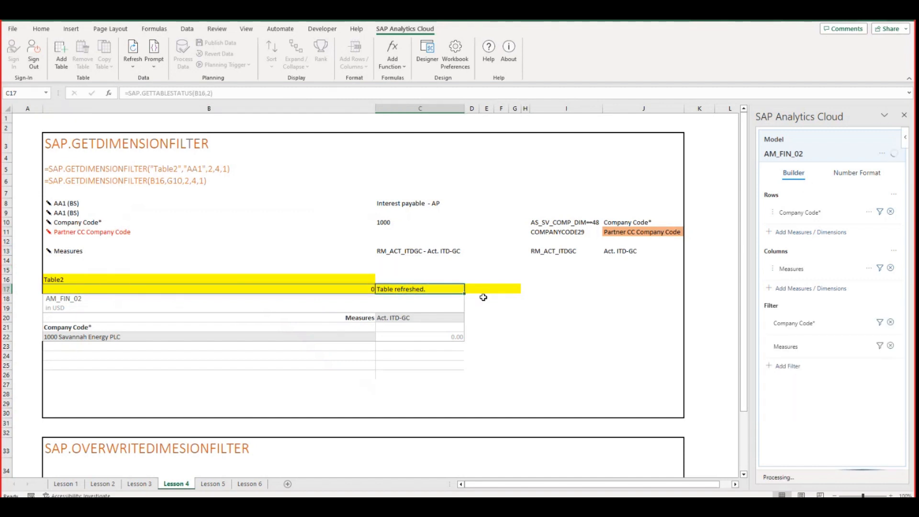
{"action": "left_click", "coordinate": [395, 314]}
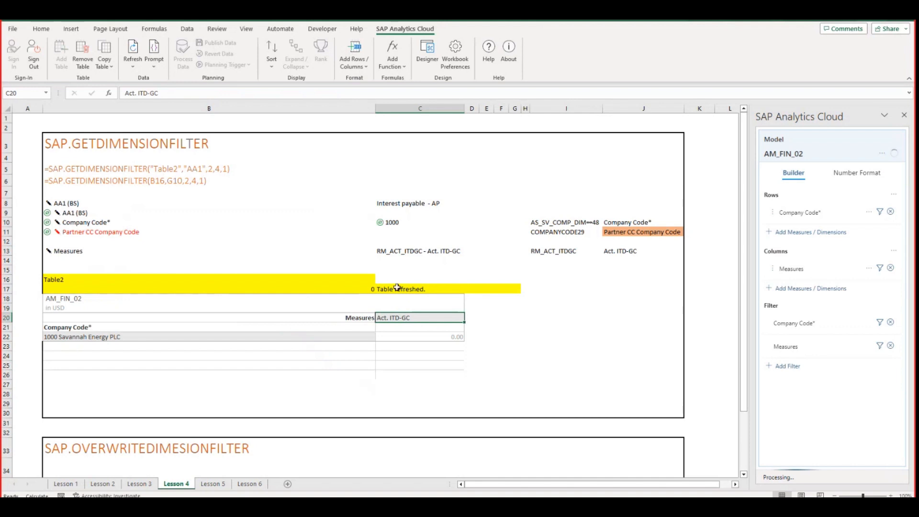
{"action": "left_click", "coordinate": [328, 375]}
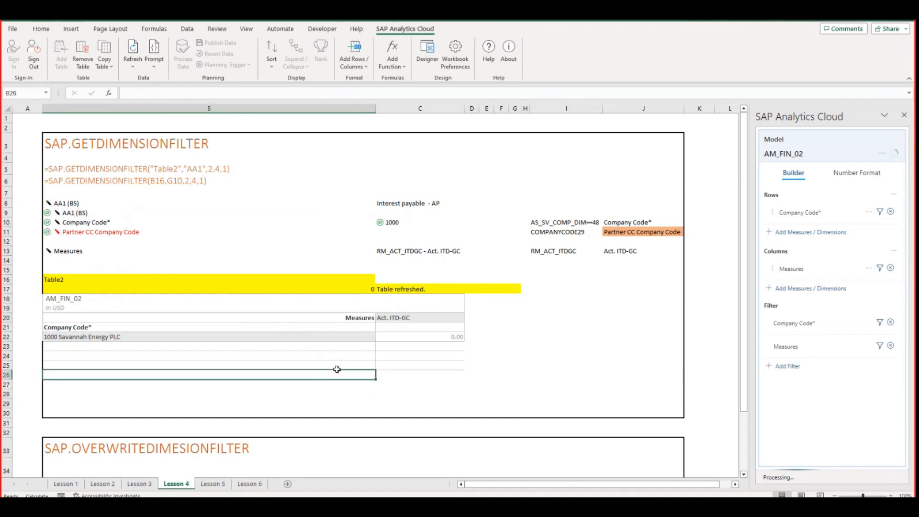
{"action": "left_click", "coordinate": [412, 289]}
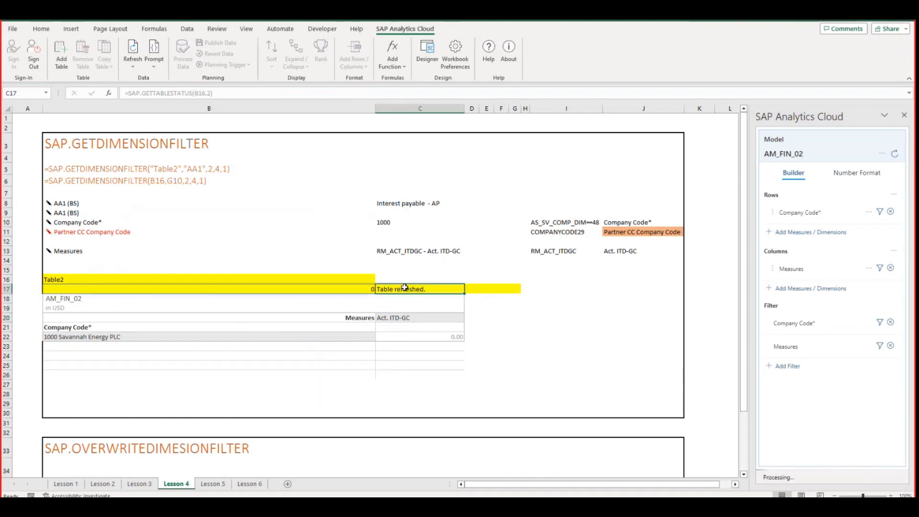
Examine the tables argument "Table1, Table2, Table3" of the example formula in B35 of the SAP.OVERWRITEDIMESIONFILTER section.
{"action": "left_click", "coordinate": [369, 396]}
{"action": "key", "text": "Down"}
{"action": "key", "text": "Down"}
{"action": "key", "text": "Down"}
{"action": "key", "text": "Down"}
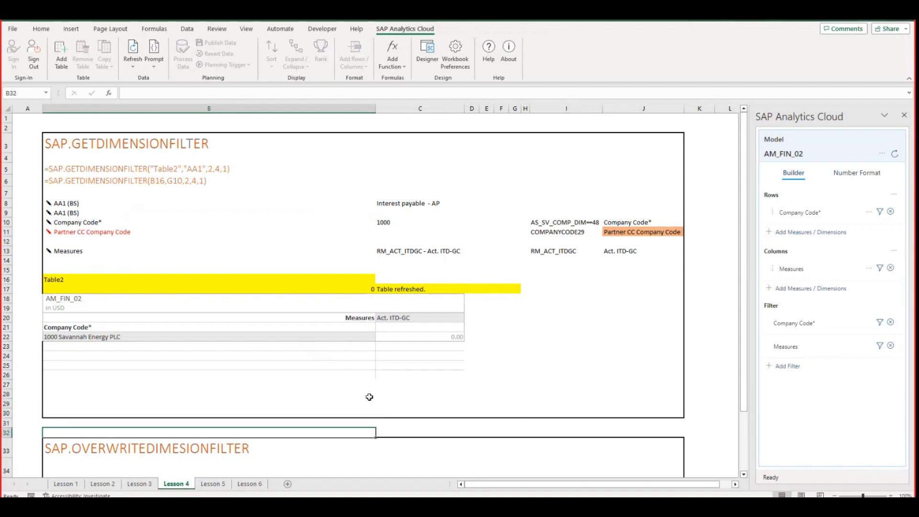
{"action": "key", "text": "Down"}
{"action": "key", "text": "Down"}
{"action": "key", "text": "Down"}
{"action": "key", "text": "Down"}
{"action": "key", "text": "Down"}
{"action": "key", "text": "Down"}
{"action": "key", "text": "Down"}
{"action": "key", "text": "Down"}
{"action": "key", "text": "Down"}
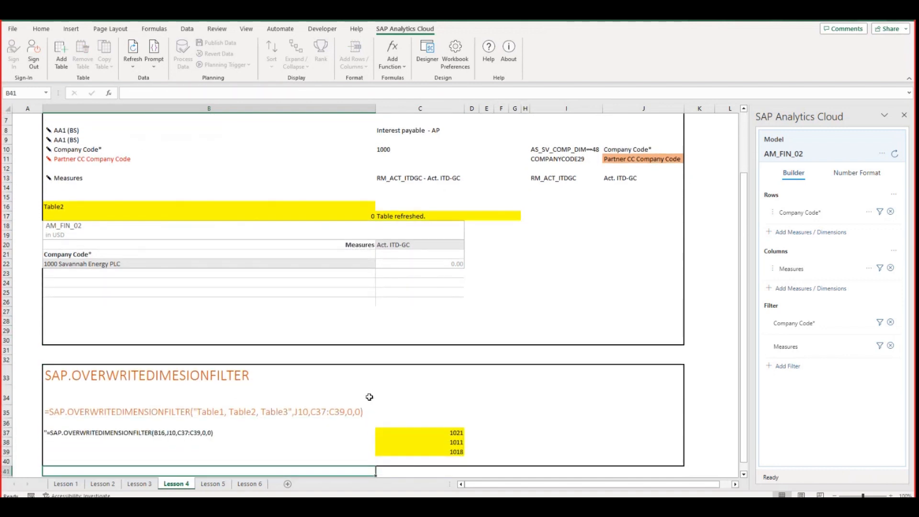
{"action": "left_click", "coordinate": [114, 413]}
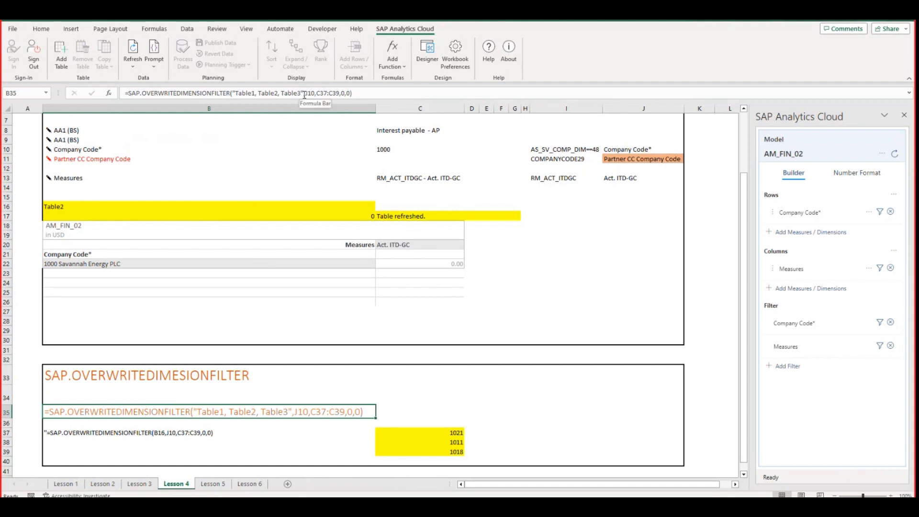
{"action": "left_click_drag", "start_coordinate": [304, 93], "coordinate": [232, 94]}
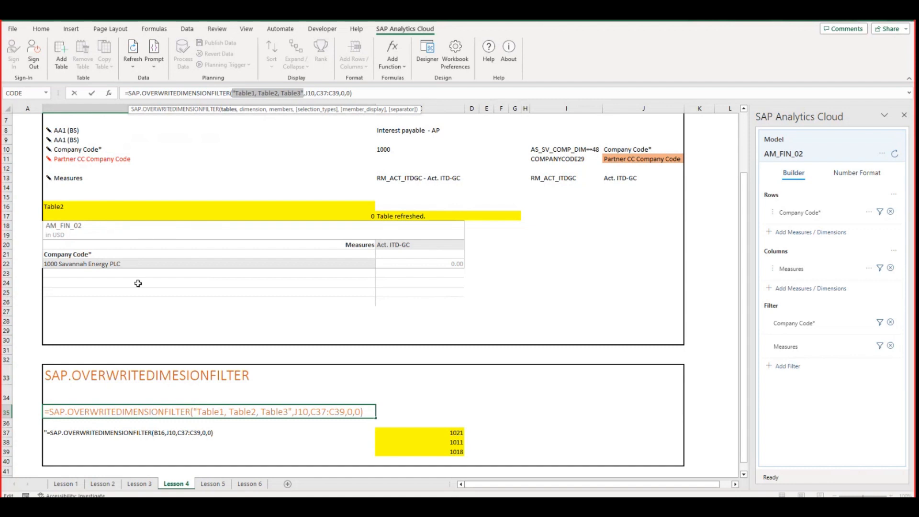
{"action": "key", "text": "Return"}
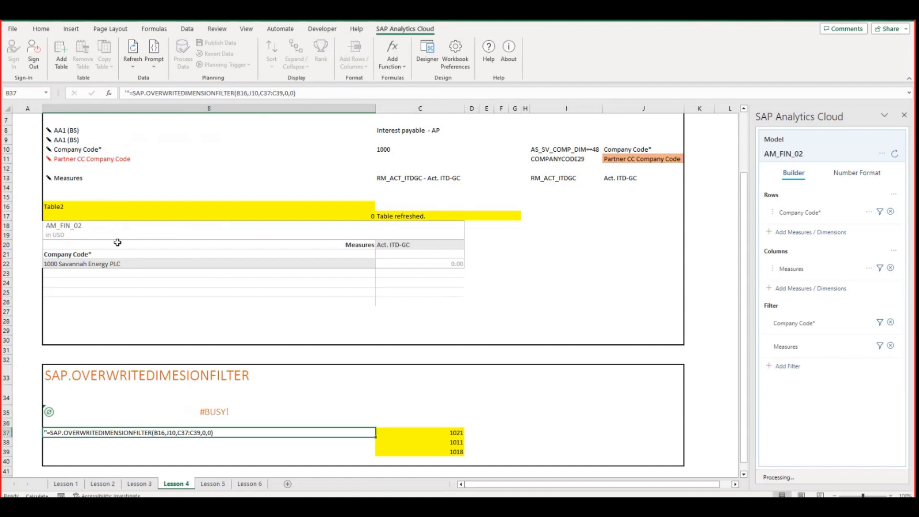
Turn the SAP.OVERWRITEDIMENSIONFILTER example formula in B35 back into plain text with a leading apostrophe.
{"action": "left_click", "coordinate": [157, 408]}
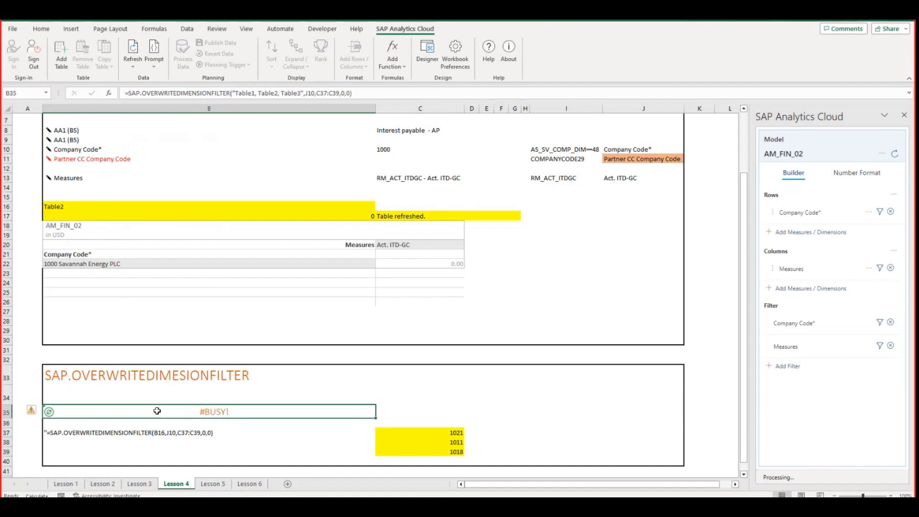
{"action": "left_click", "coordinate": [126, 93]}
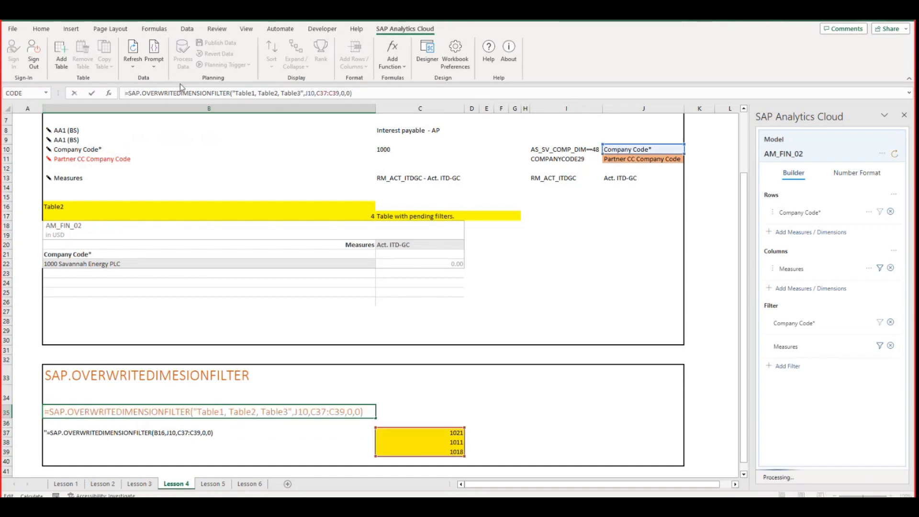
{"action": "type", "text": "'"}
{"action": "key", "text": "Return"}
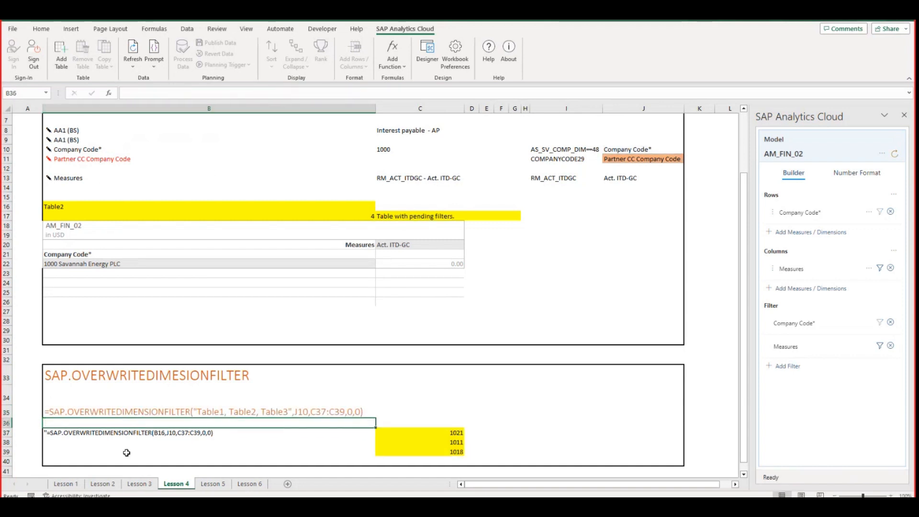
{"action": "left_click", "coordinate": [142, 433]}
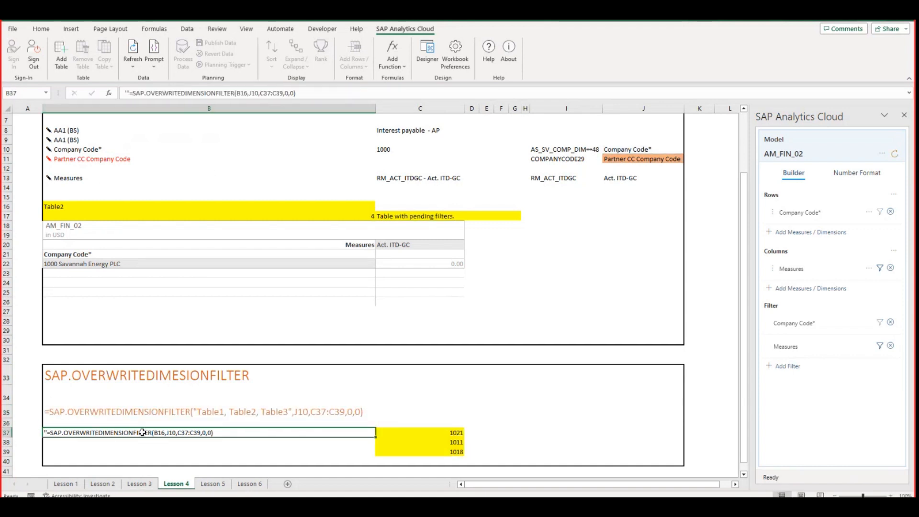
{"action": "left_click", "coordinate": [126, 93]}
{"action": "key", "text": "Delete"}
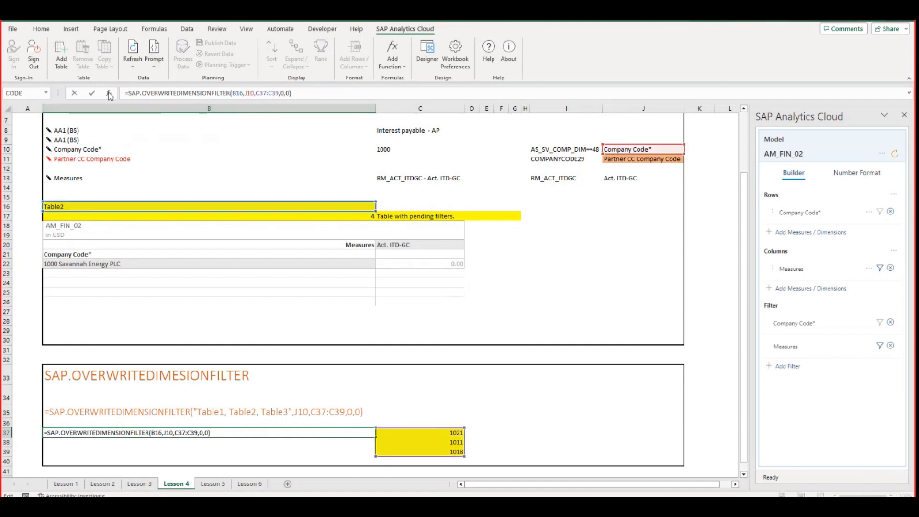
{"action": "left_click", "coordinate": [110, 94]}
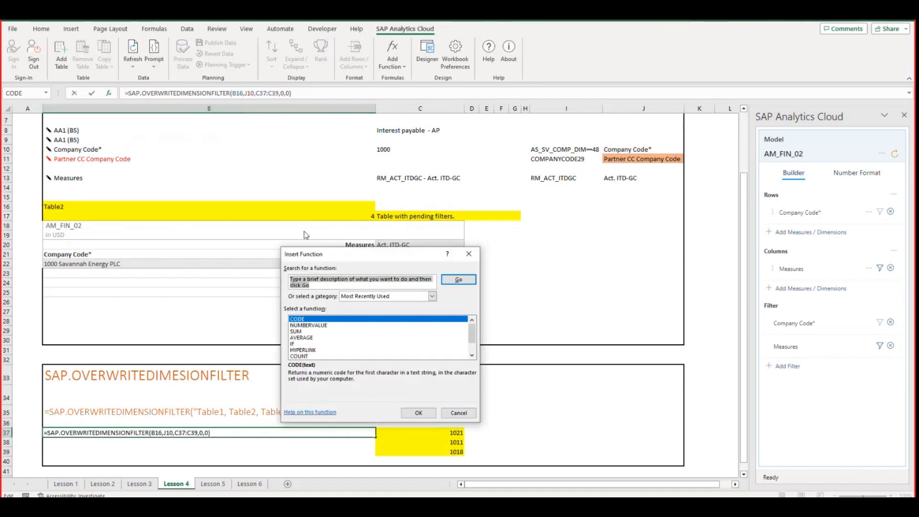
{"action": "left_click", "coordinate": [458, 412]}
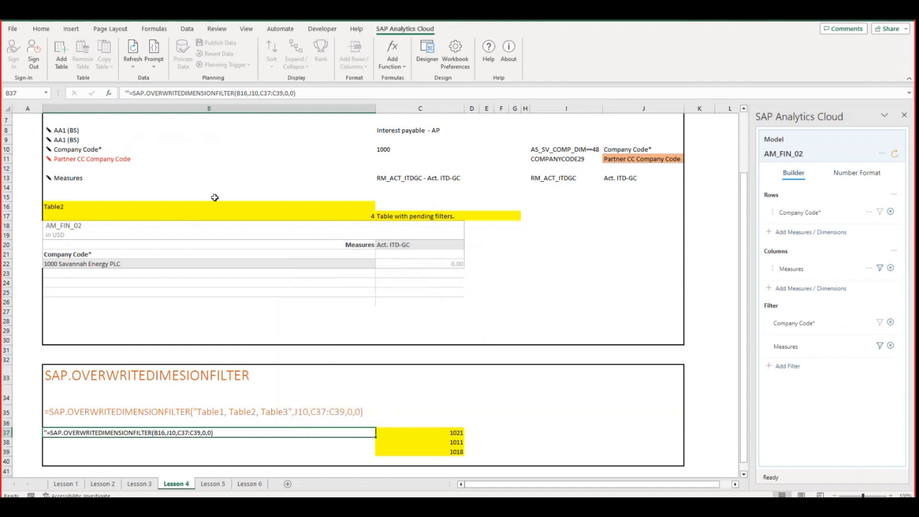
Convert the text in B37 into the live formula =SAP.OVERWRITEDIMENSIONFILTER(B16,J10,C37:C39,0,0).
{"action": "left_click", "coordinate": [127, 93]}
{"action": "key", "text": "BackSpace"}
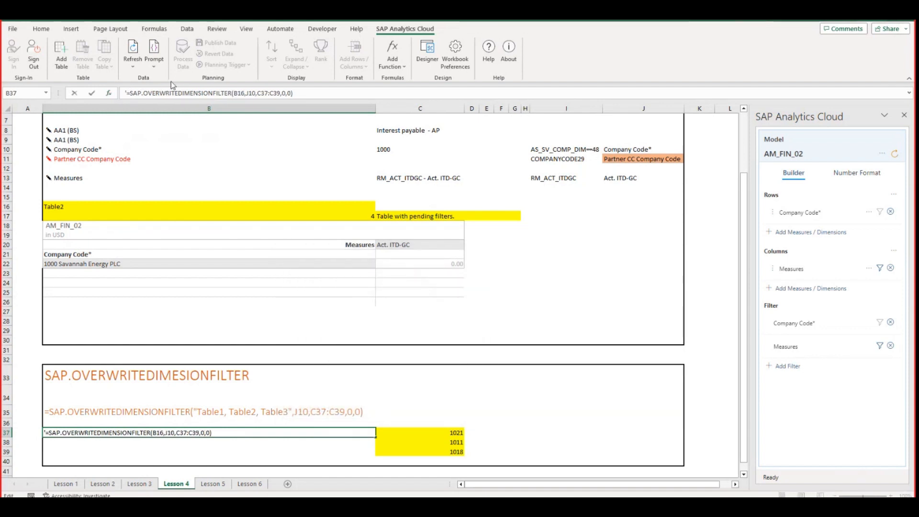
{"action": "key", "text": "Return"}
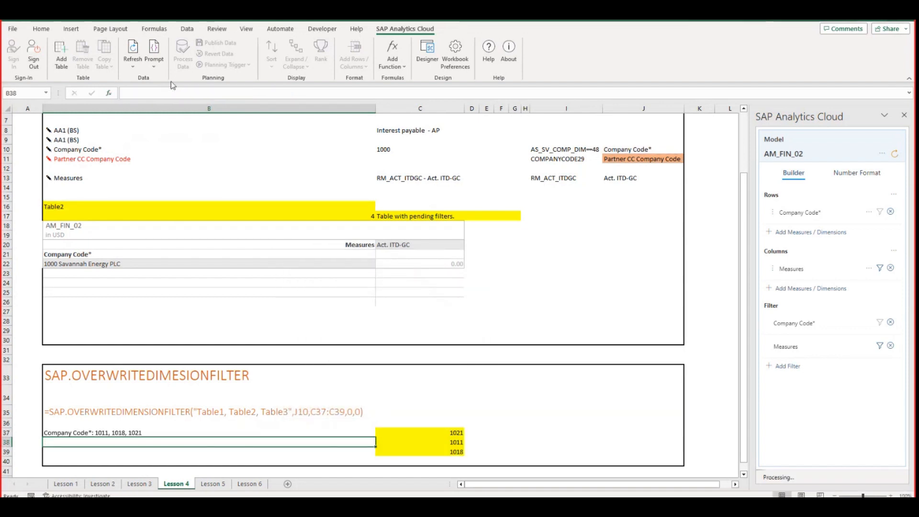
{"action": "key", "text": "Up"}
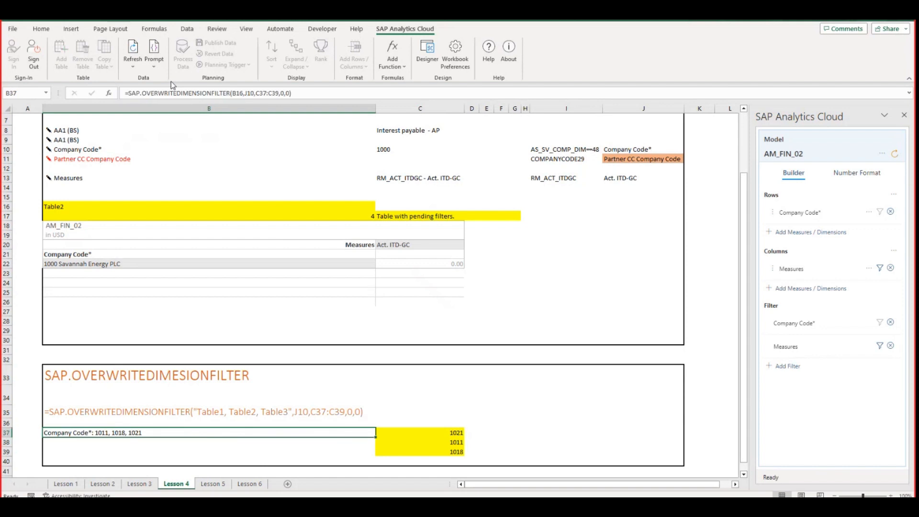
Review the tables, dimension, members, selection type and member display arguments of the B37 formula, then check table row B22 and member cell C37.
{"action": "left_click", "coordinate": [111, 95]}
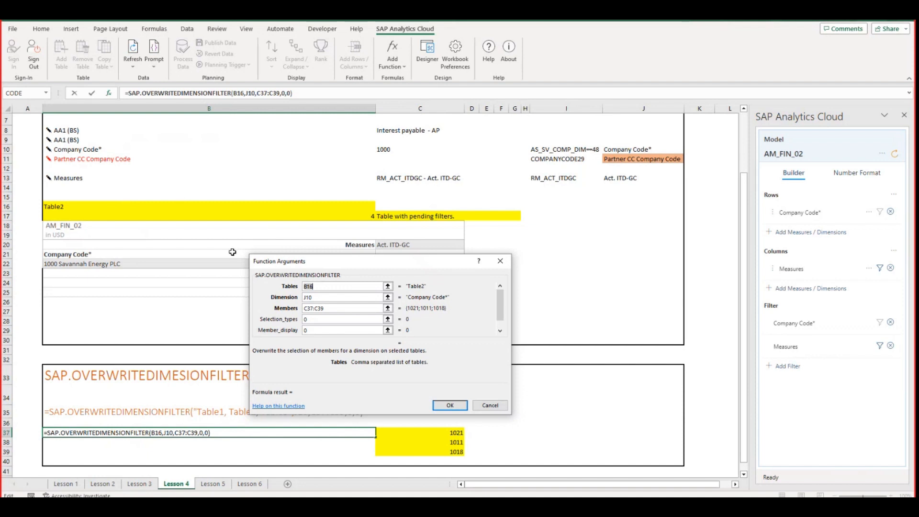
{"action": "left_click", "coordinate": [340, 297]}
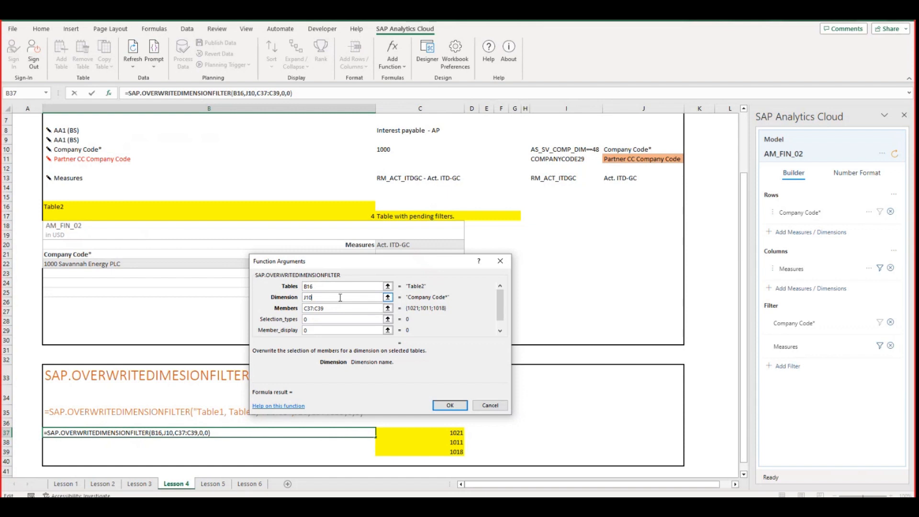
{"action": "left_click", "coordinate": [348, 308]}
{"action": "left_click_drag", "start_coordinate": [386, 259], "coordinate": [443, 172]}
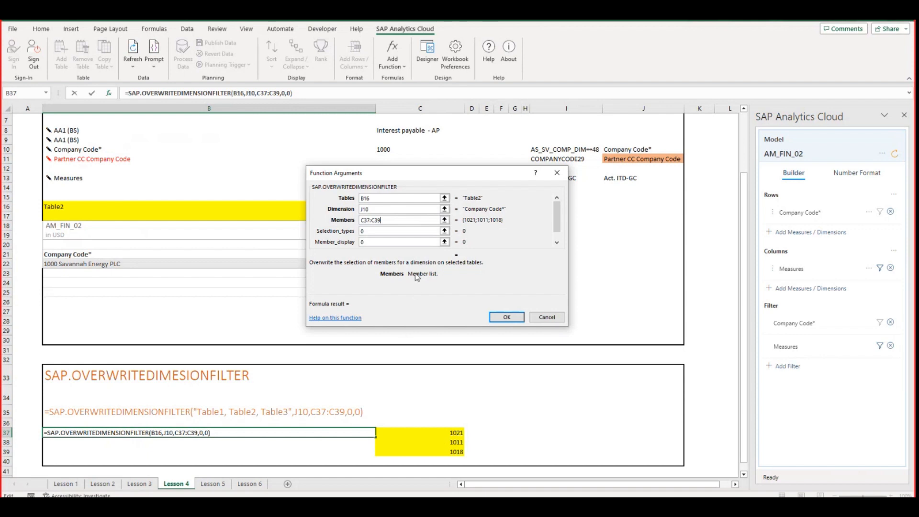
{"action": "left_click", "coordinate": [390, 231]}
{"action": "left_click", "coordinate": [390, 242]}
{"action": "left_click", "coordinate": [516, 319]}
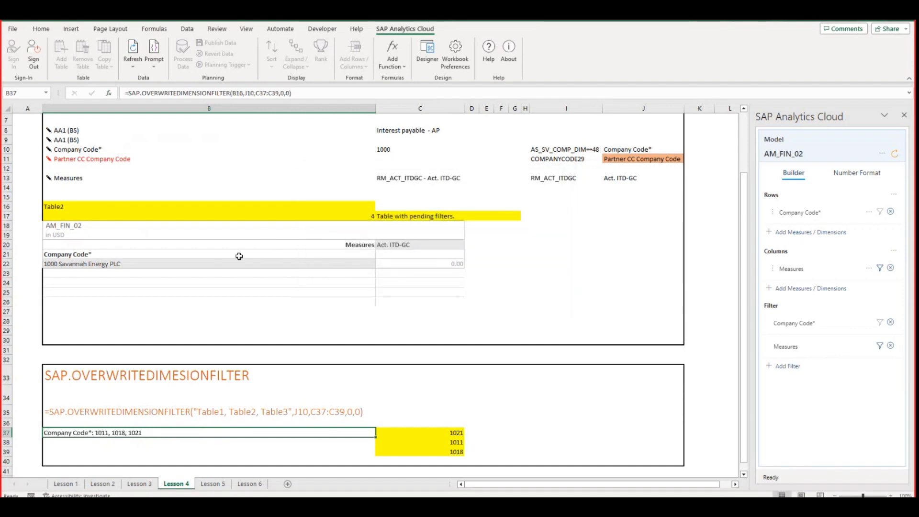
{"action": "left_click", "coordinate": [216, 263]}
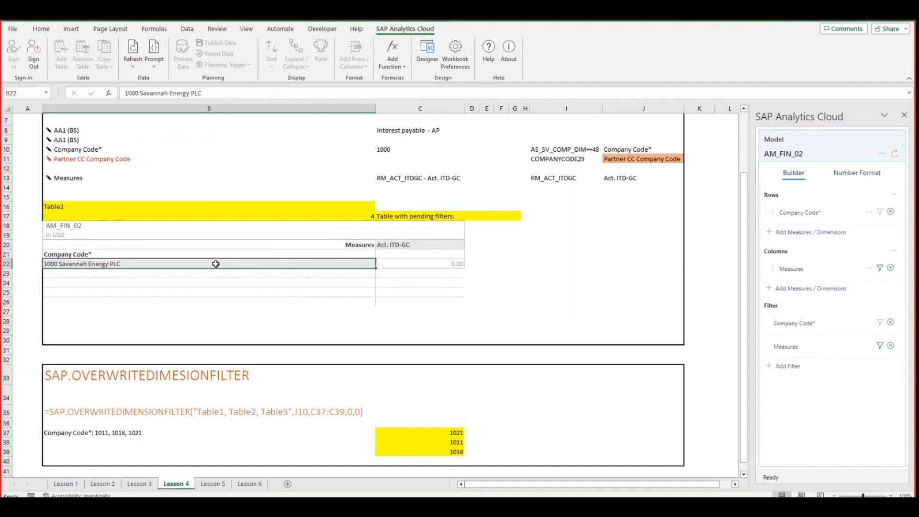
{"action": "left_click", "coordinate": [450, 433]}
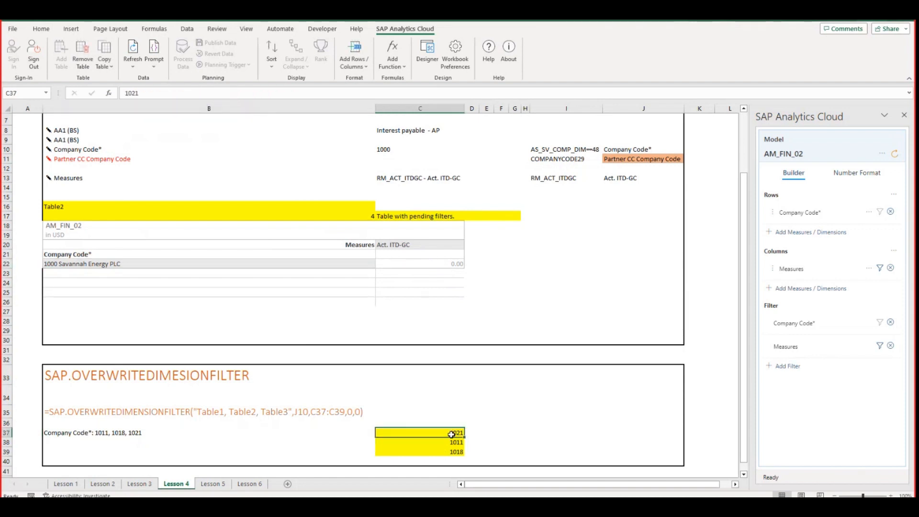
Check the member list C37:C39 and the status formula in C17, then refresh Table2 to apply its pending company code filter.
{"action": "left_click_drag", "start_coordinate": [450, 433], "coordinate": [457, 454]}
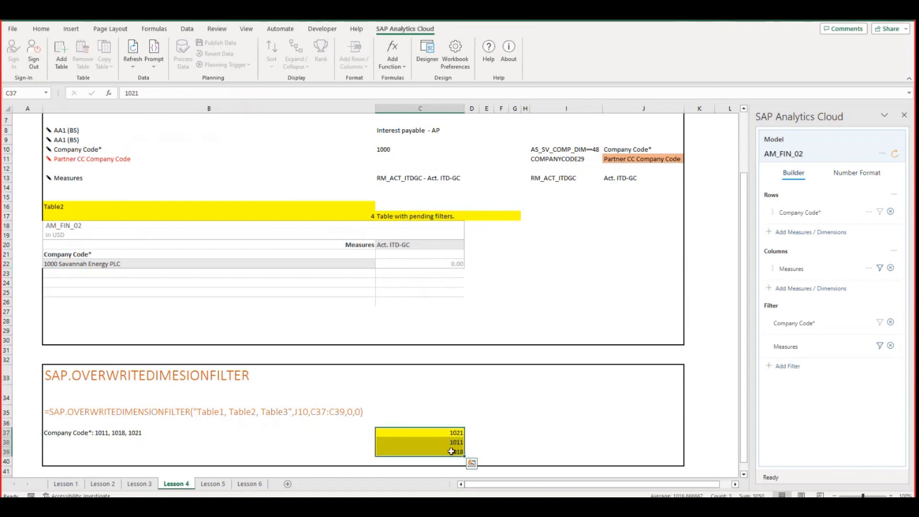
{"action": "left_click", "coordinate": [433, 218]}
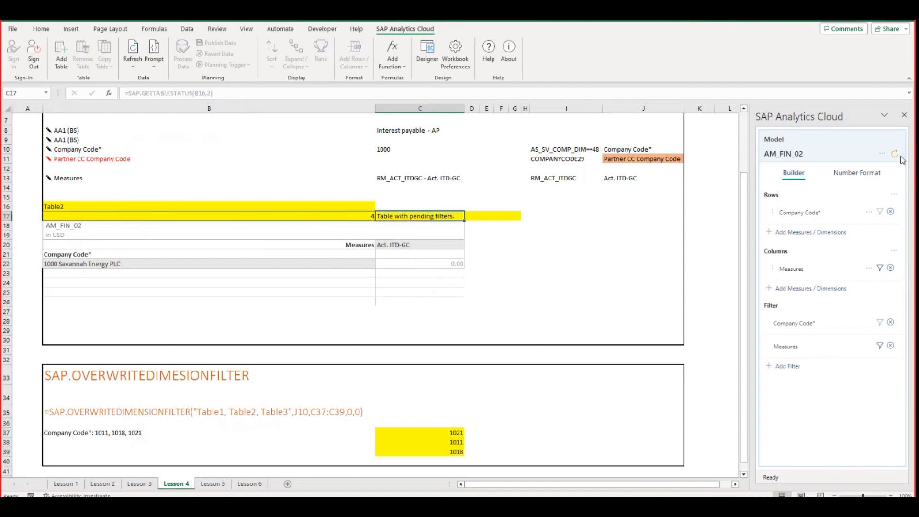
{"action": "left_click", "coordinate": [133, 66]}
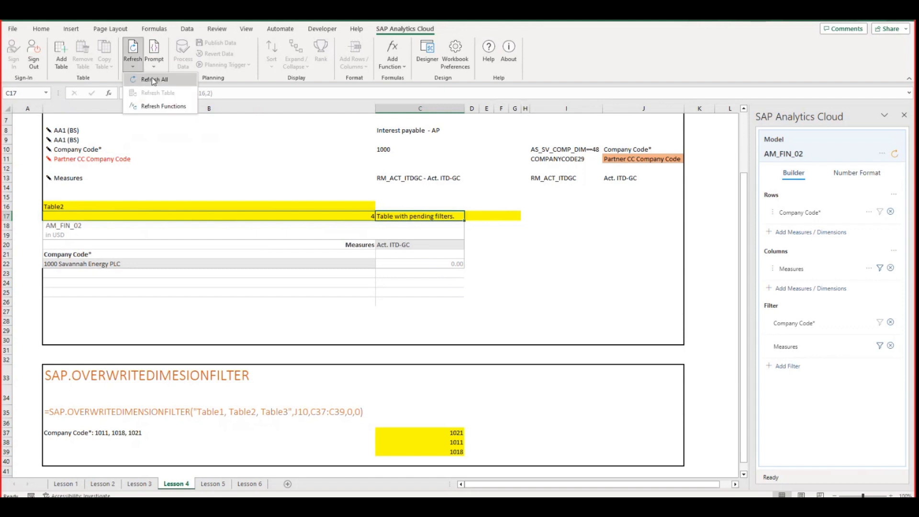
{"action": "left_click", "coordinate": [895, 156]}
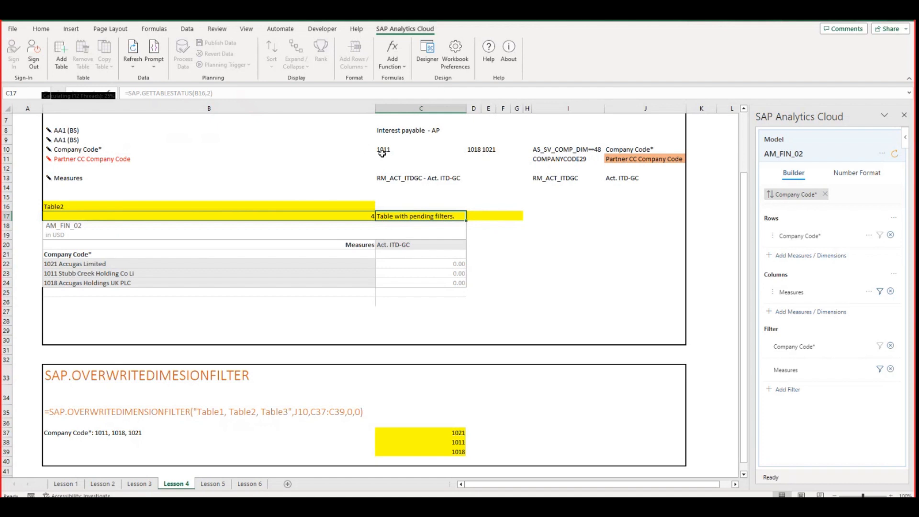
Change the company code list that feeds the overwrite filter by setting C39 to 1019 and C38 to 1000.
{"action": "left_click", "coordinate": [455, 450]}
{"action": "type", "text": "10"}
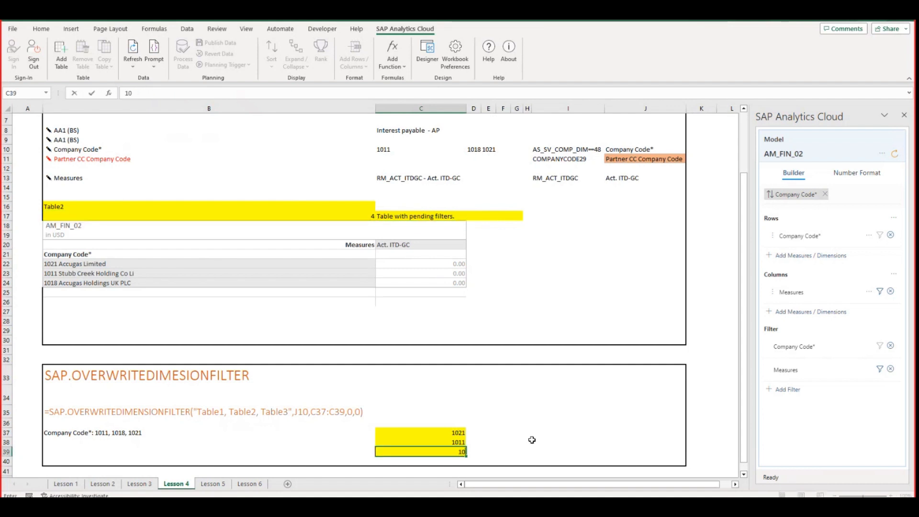
{"action": "type", "text": "19"}
{"action": "key", "text": "Up"}
{"action": "type", "text": "10"}
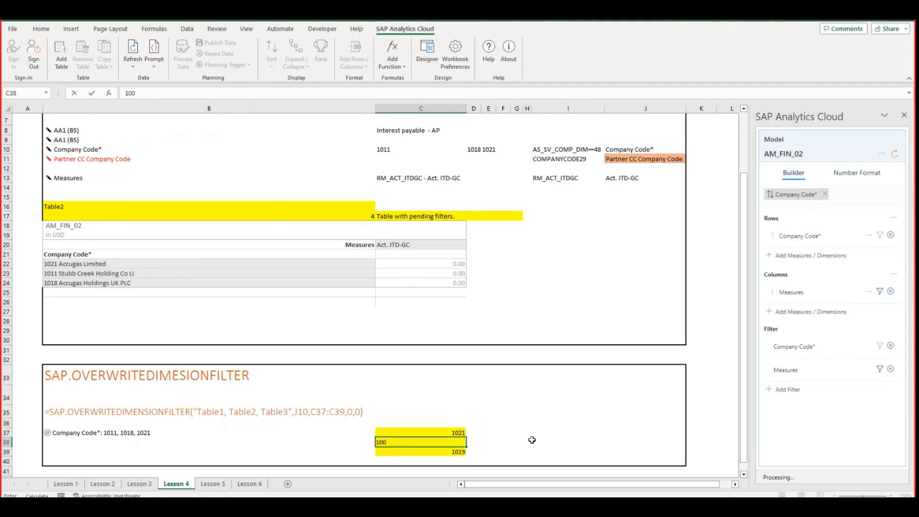
{"action": "key", "text": "Return"}
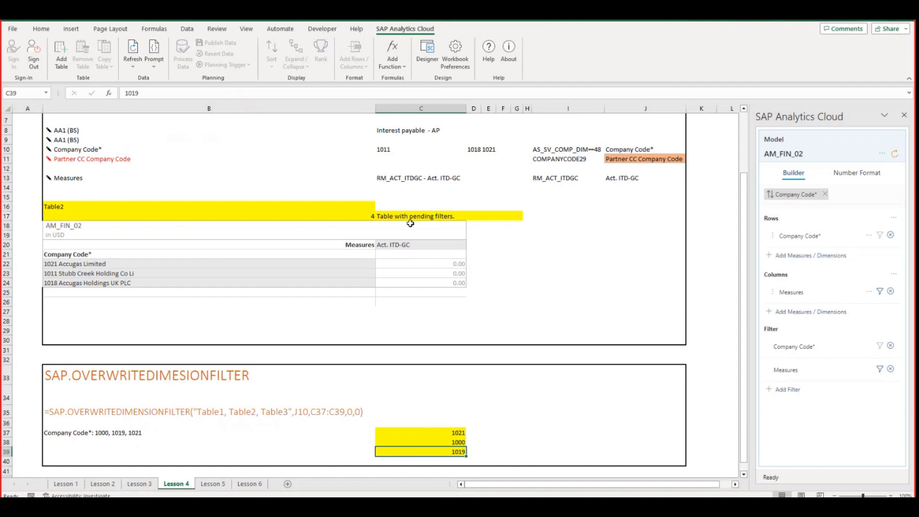
Refresh Table2 with the new company code filter, then refresh the workbook's functions.
{"action": "left_click", "coordinate": [411, 215]}
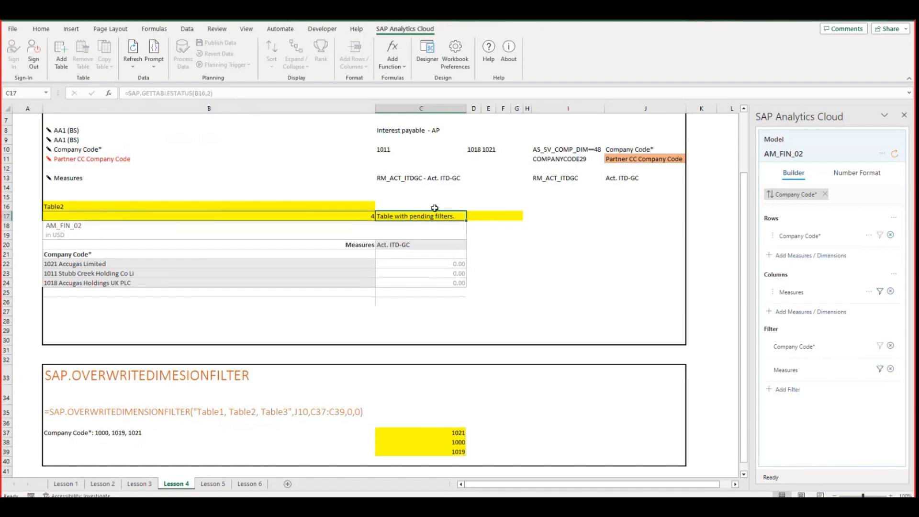
{"action": "left_click", "coordinate": [894, 153]}
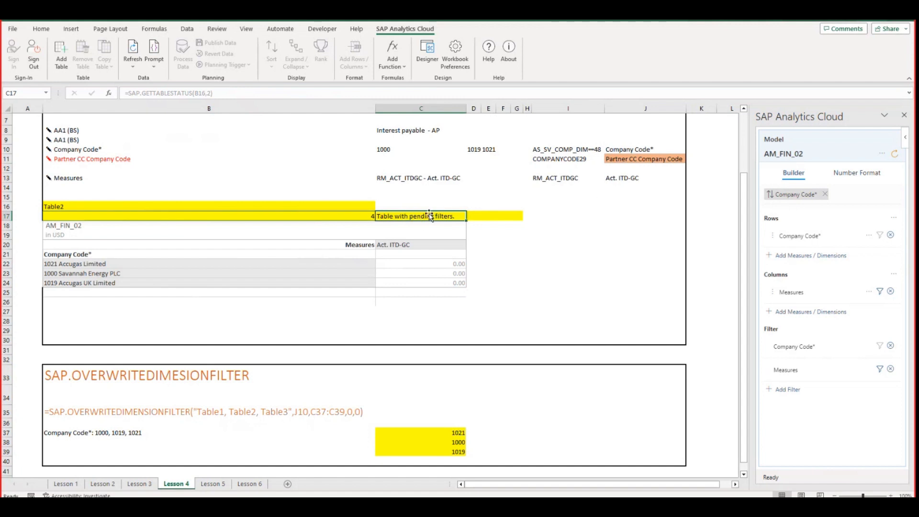
{"action": "left_click", "coordinate": [133, 54]}
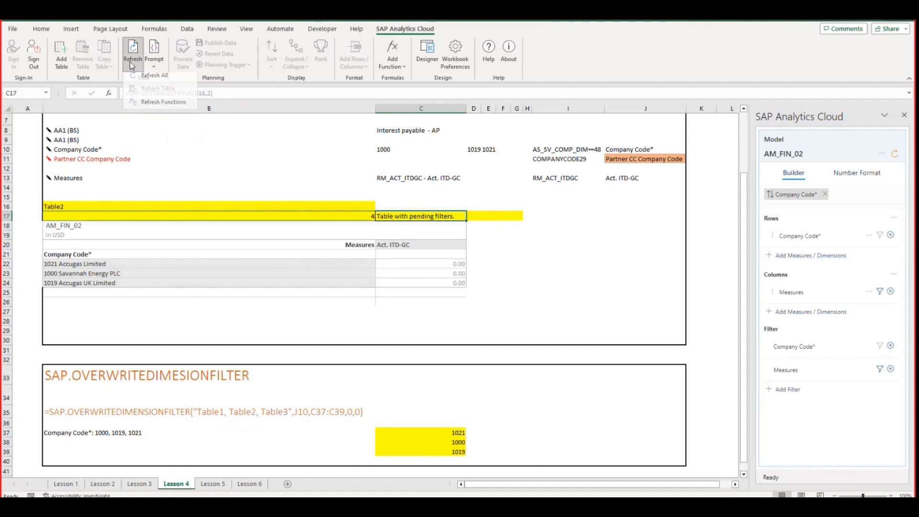
{"action": "left_click", "coordinate": [151, 108]}
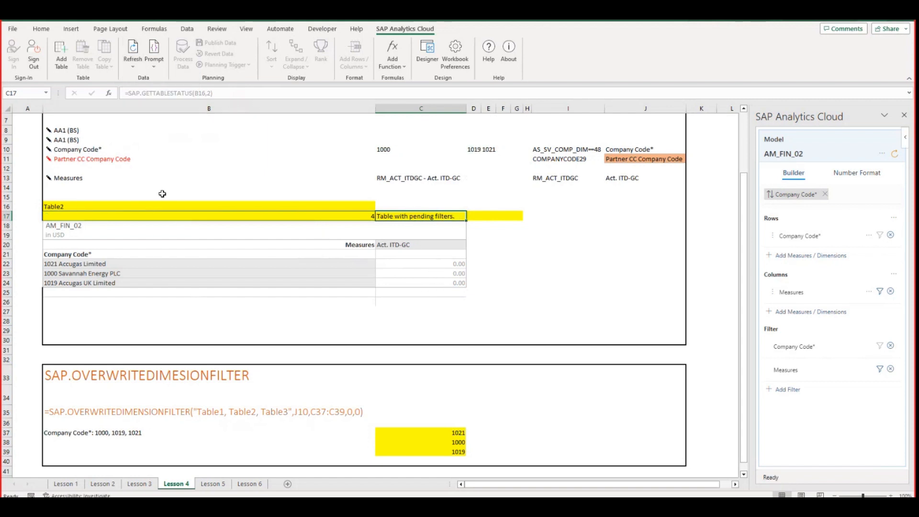
Refresh all tables and functions with a cell of Table2 selected.
{"action": "left_click", "coordinate": [177, 272]}
{"action": "left_click", "coordinate": [133, 63]}
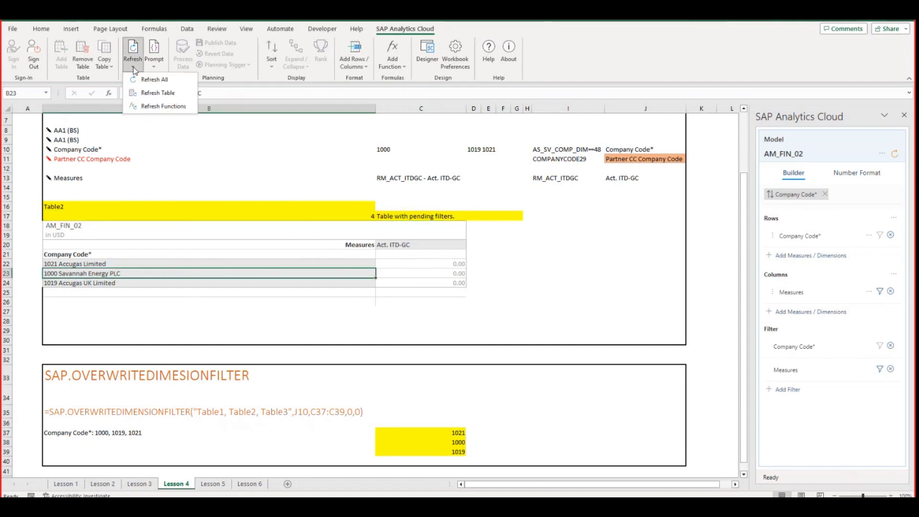
{"action": "left_click", "coordinate": [152, 80]}
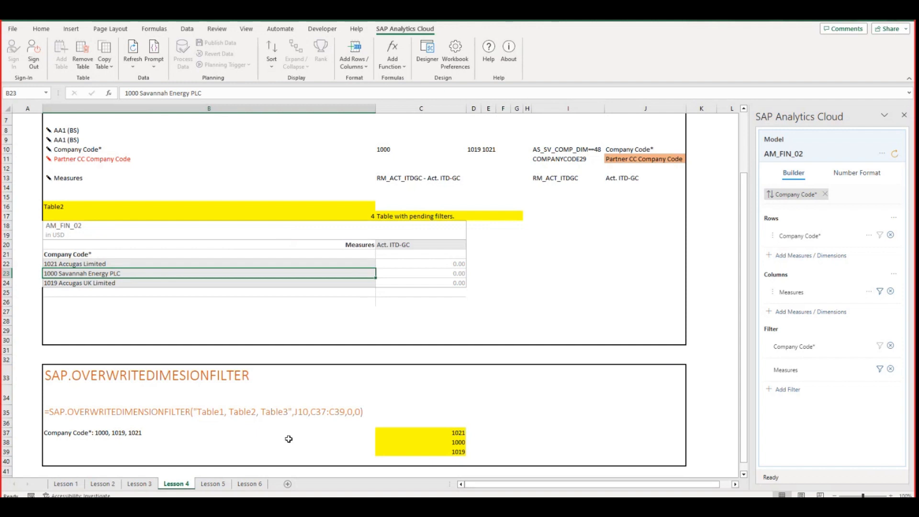
Go to the Lesson 5 sheet and examine the SAP.GETDATA example formula in B5.
{"action": "left_click", "coordinate": [223, 488]}
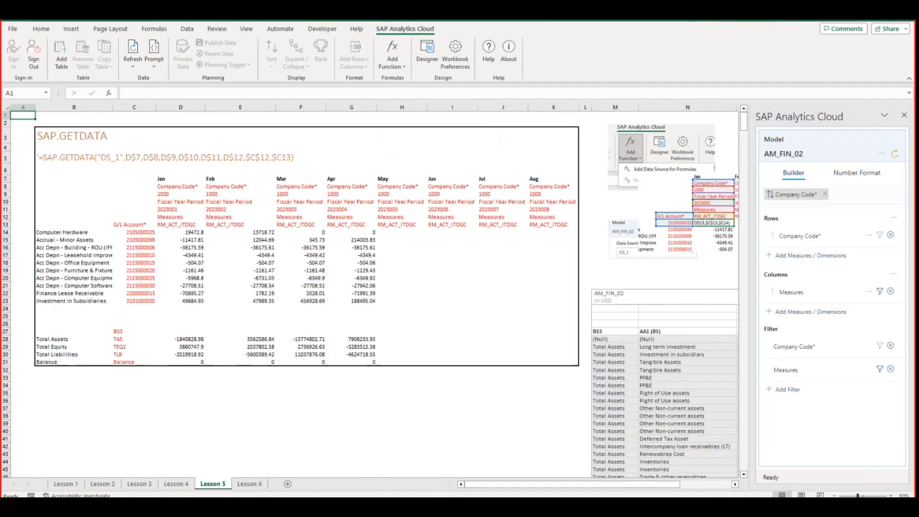
{"action": "scroll", "coordinate": [589, 376], "scroll_direction": "up", "scroll_amount": 2}
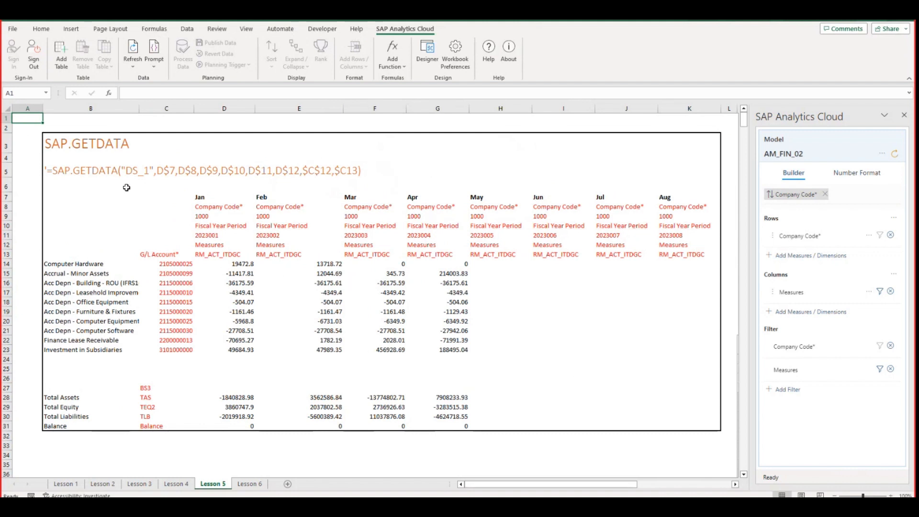
{"action": "left_click", "coordinate": [84, 171]}
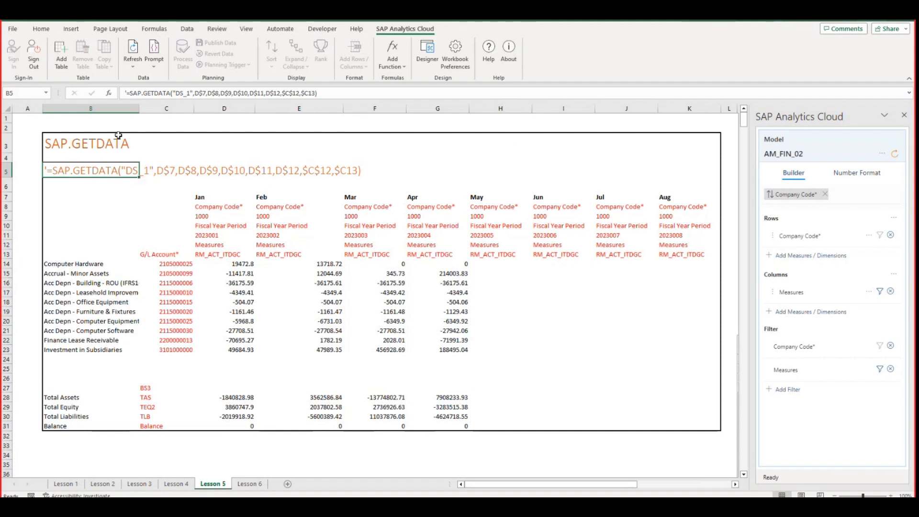
Add model AM_FIN_02 from the SAVANNAH_PRODUCTION space of the Production connection as a formula data source in E1, keeping the default variables.
{"action": "left_click", "coordinate": [298, 119]}
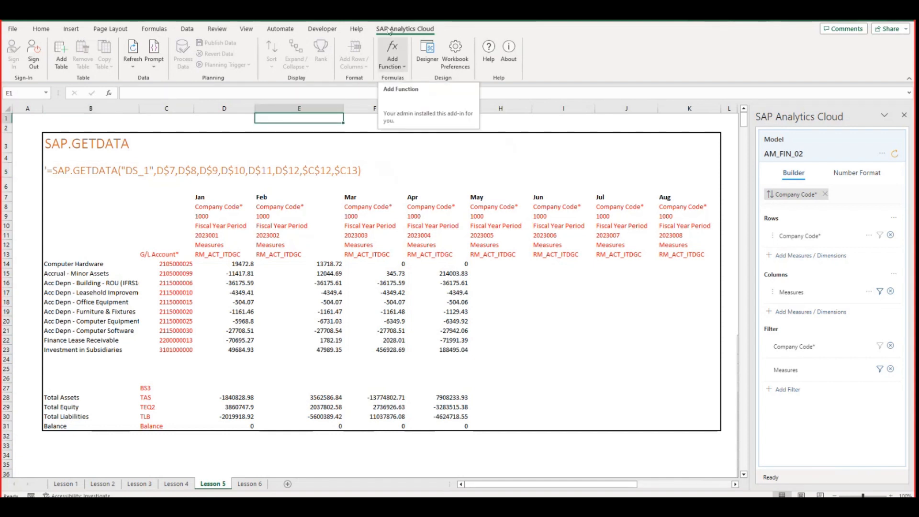
{"action": "left_click", "coordinate": [395, 64]}
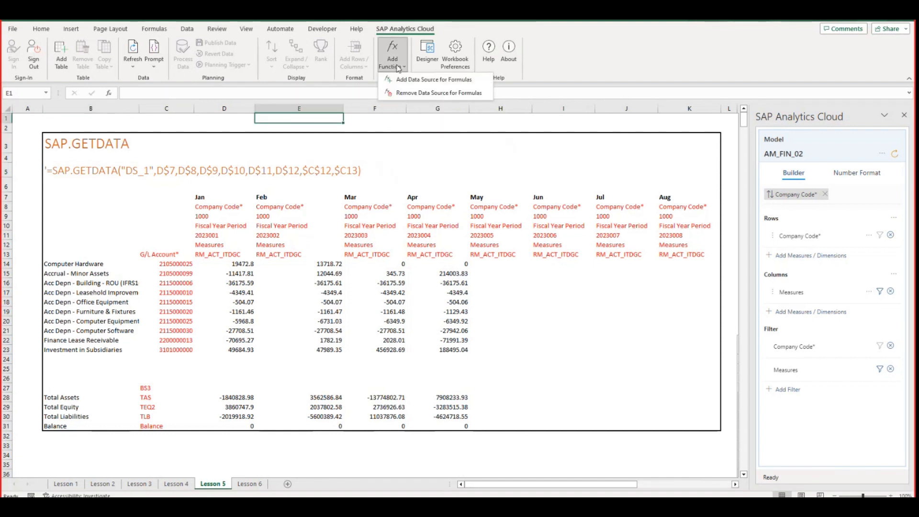
{"action": "left_click", "coordinate": [415, 82]}
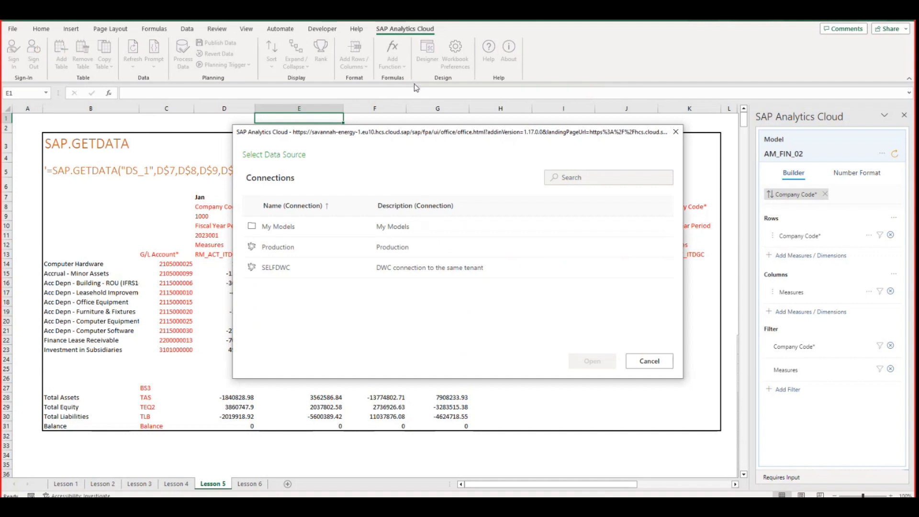
{"action": "left_click", "coordinate": [372, 252]}
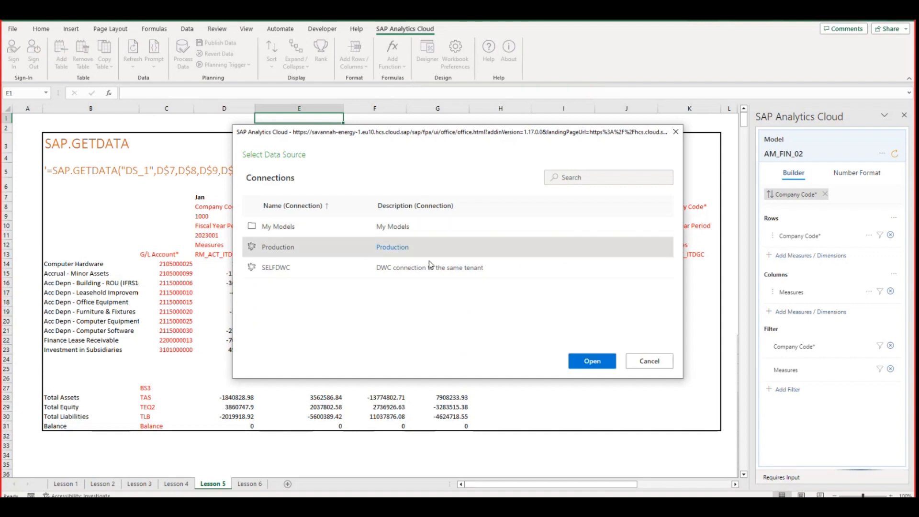
{"action": "left_click", "coordinate": [606, 369]}
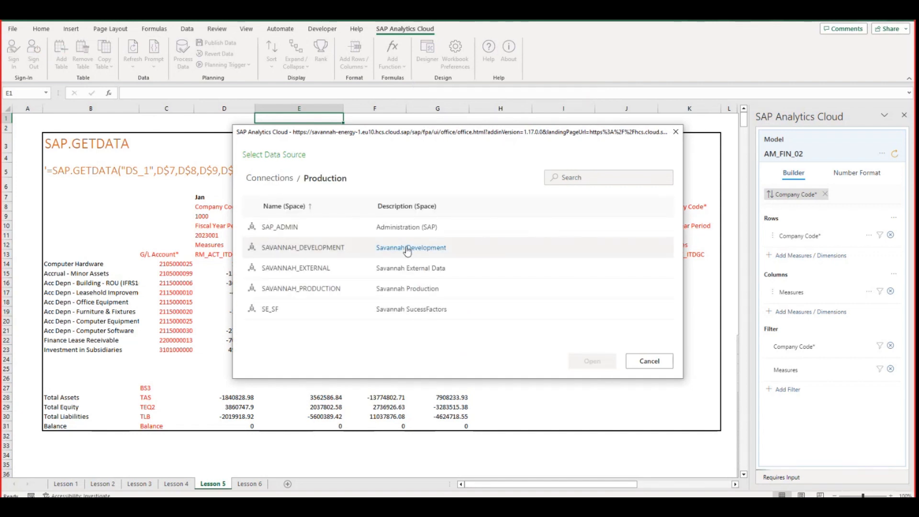
{"action": "double_click", "coordinate": [405, 292]}
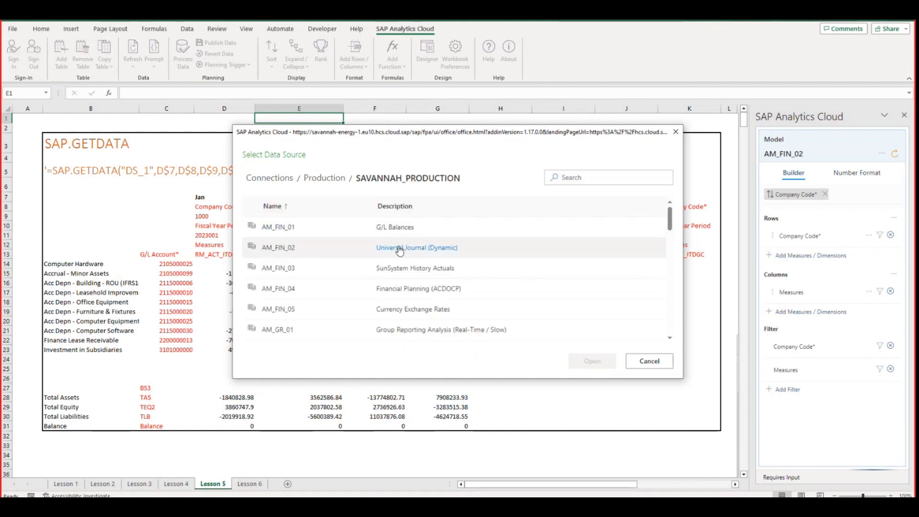
{"action": "double_click", "coordinate": [407, 249]}
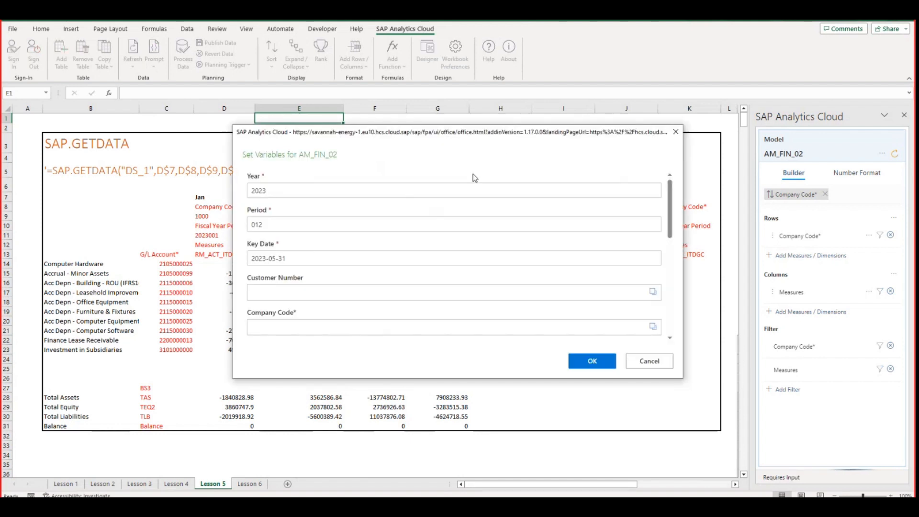
{"action": "left_click", "coordinate": [593, 362]}
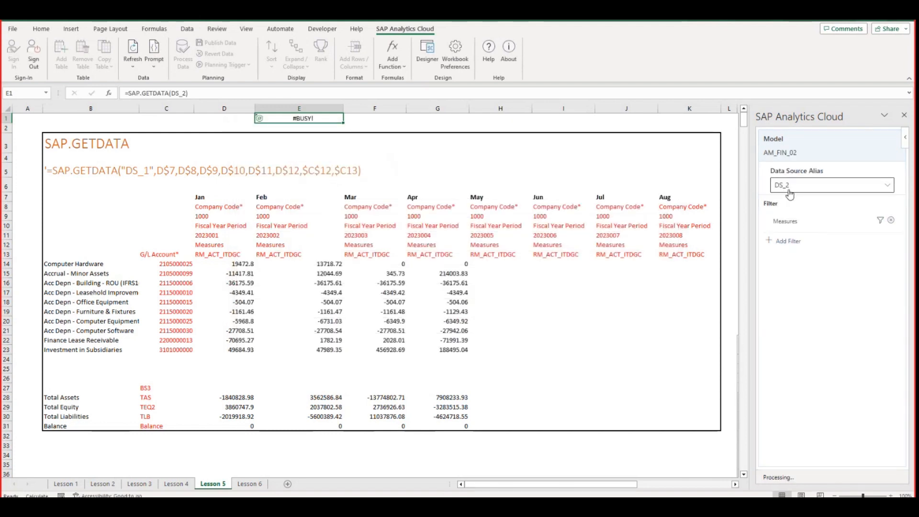
Look through the available data source aliases and inspect the SAP.GETDATA formula in E1.
{"action": "left_click", "coordinate": [790, 190]}
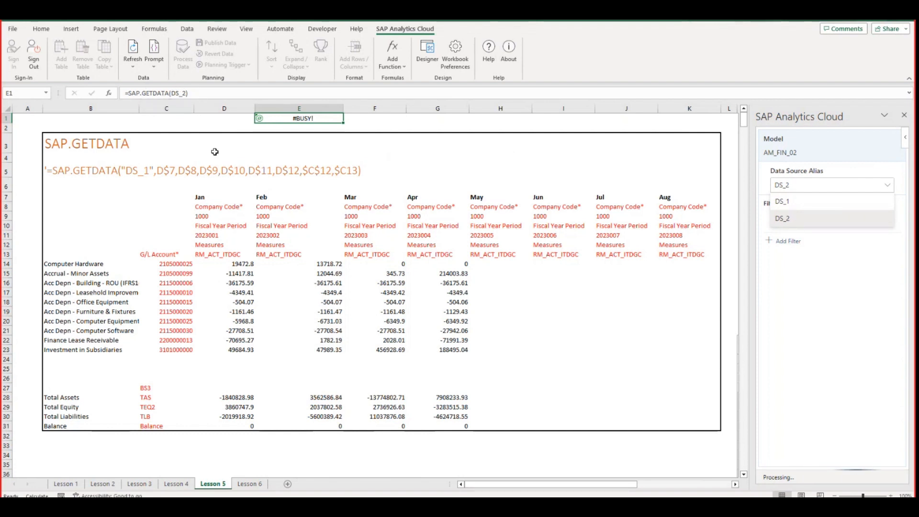
{"action": "left_click", "coordinate": [211, 123]}
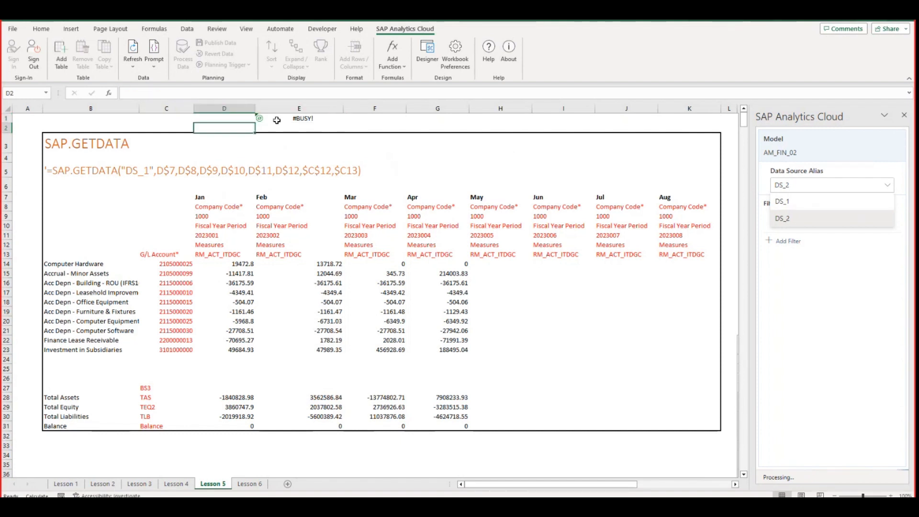
{"action": "left_click", "coordinate": [280, 117]}
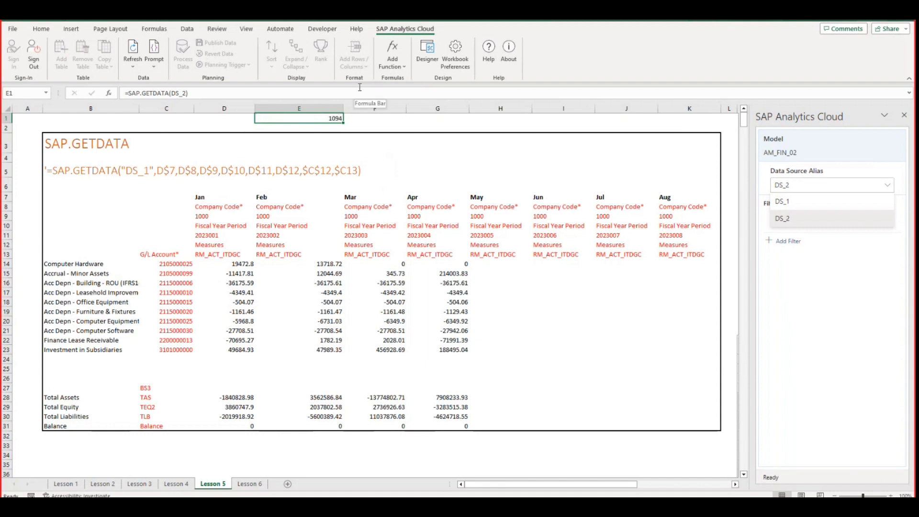
Delete the formula in E1 and remove the AM_FIN_02 (DS_2) data source, keeping DS_1.
{"action": "key", "text": "Delete"}
{"action": "left_click", "coordinate": [403, 67]}
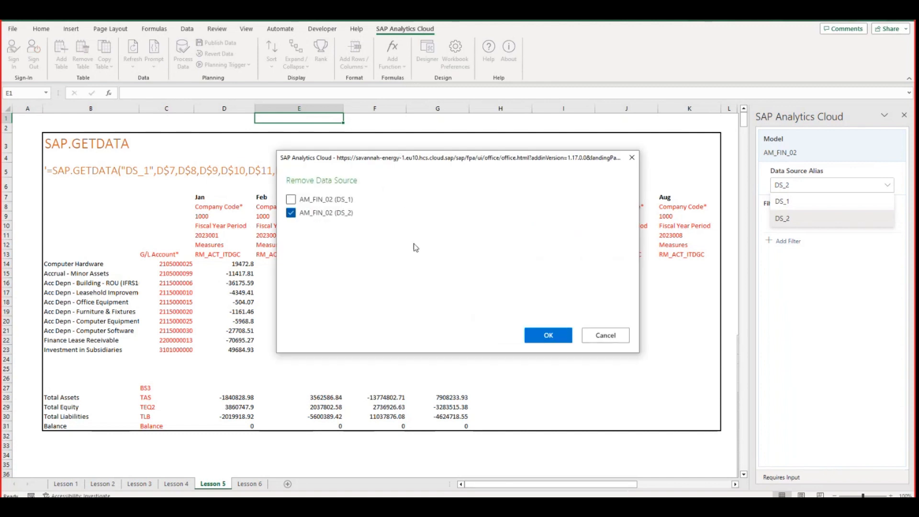
{"action": "left_click", "coordinate": [335, 201]}
{"action": "left_click", "coordinate": [323, 205]}
{"action": "left_click", "coordinate": [551, 334]}
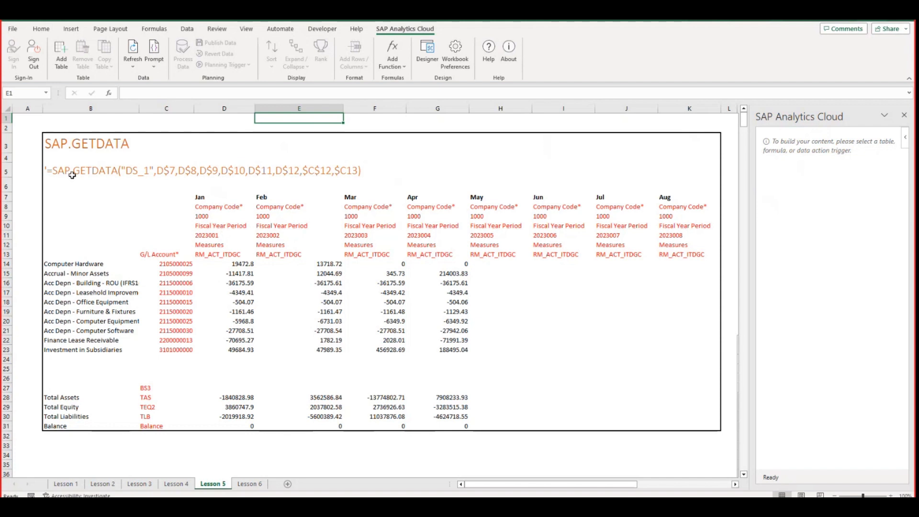
{"action": "left_click", "coordinate": [62, 170]}
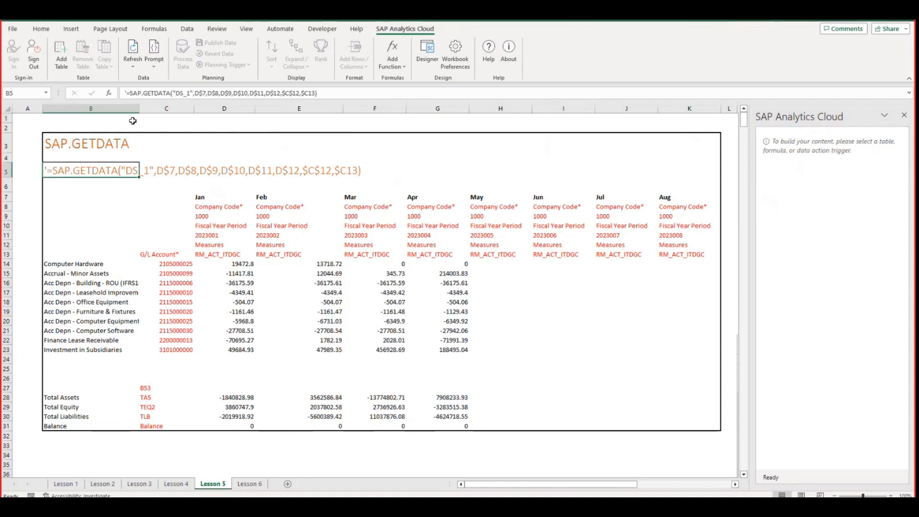
{"action": "left_click", "coordinate": [109, 94]}
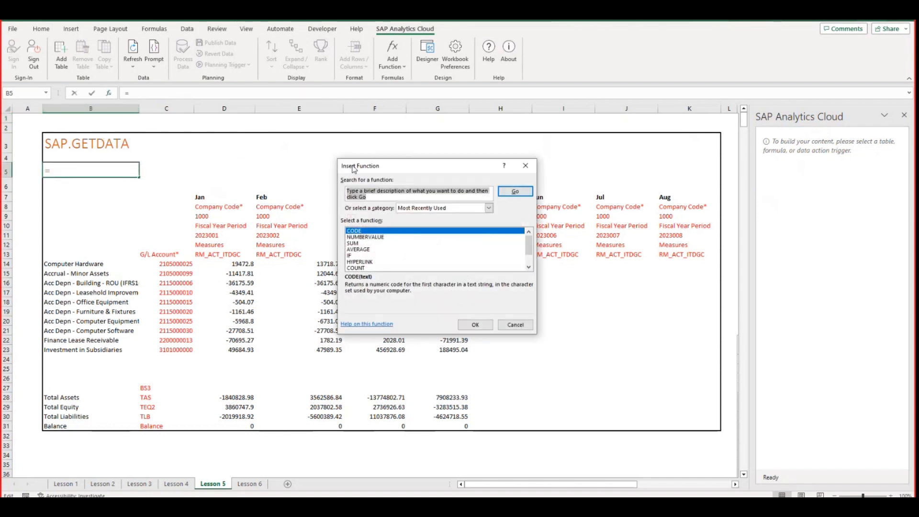
{"action": "left_click", "coordinate": [515, 325]}
Open the function arguments of the SAP.GETDATA formula in D14 and examine its data source, company code and fiscal period arguments.
{"action": "left_click", "coordinate": [233, 265]}
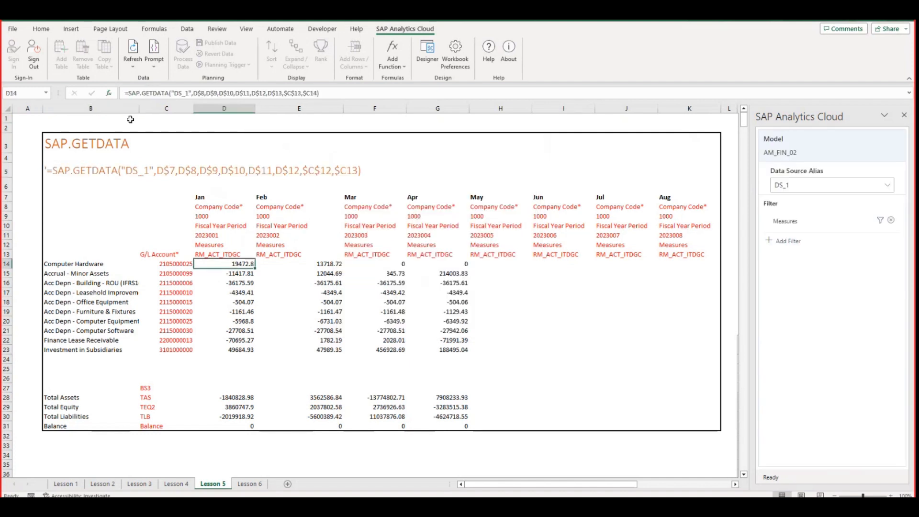
{"action": "left_click", "coordinate": [109, 94]}
{"action": "left_click", "coordinate": [403, 193]}
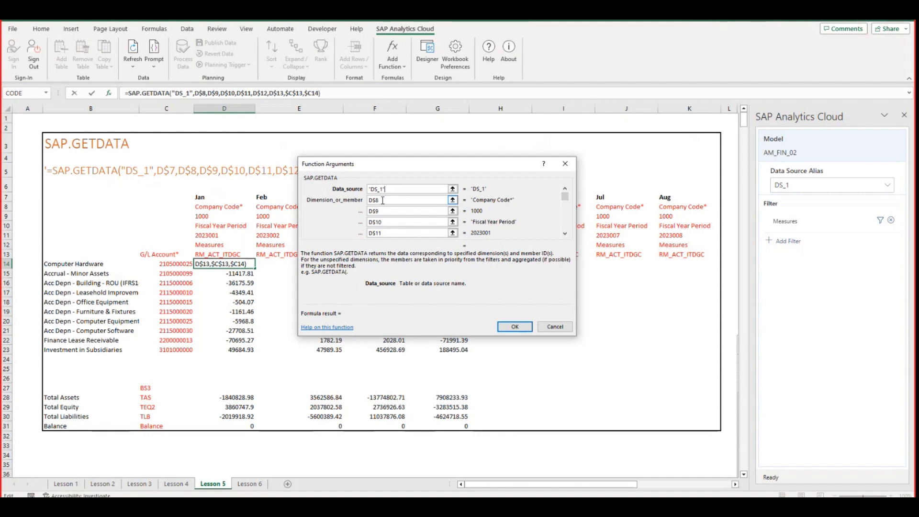
{"action": "left_click", "coordinate": [410, 211]}
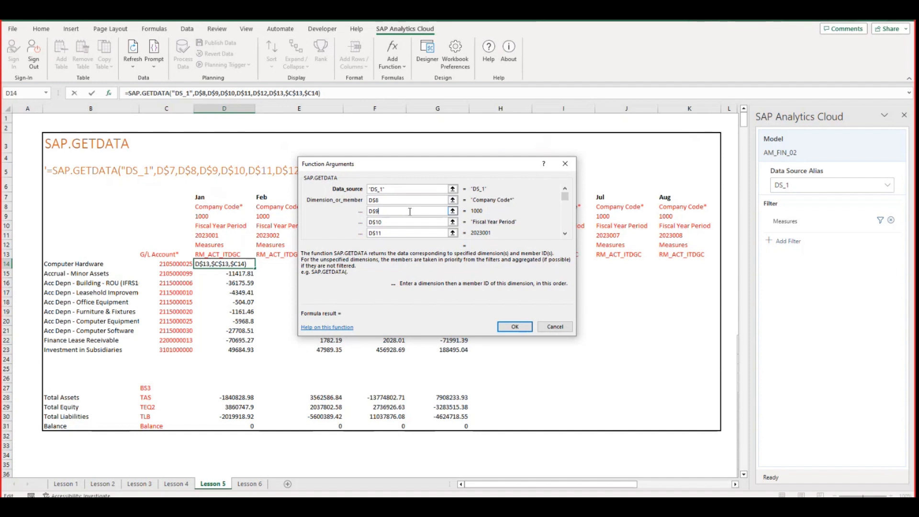
{"action": "left_click", "coordinate": [407, 222]}
{"action": "left_click", "coordinate": [433, 234]}
Examine the remaining SAP.GETDATA arguments for measure and G/L account and the empty argument slots, and close without changes.
{"action": "left_click", "coordinate": [565, 233]}
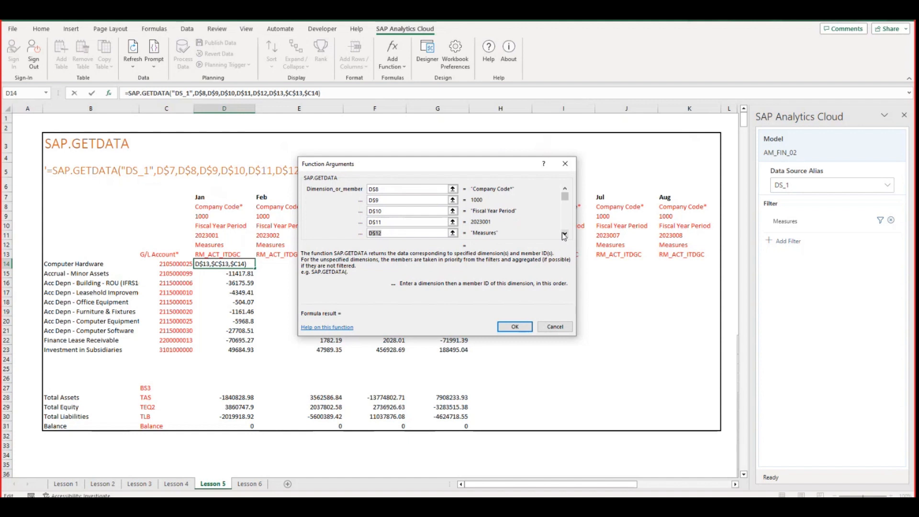
{"action": "left_click", "coordinate": [565, 234]}
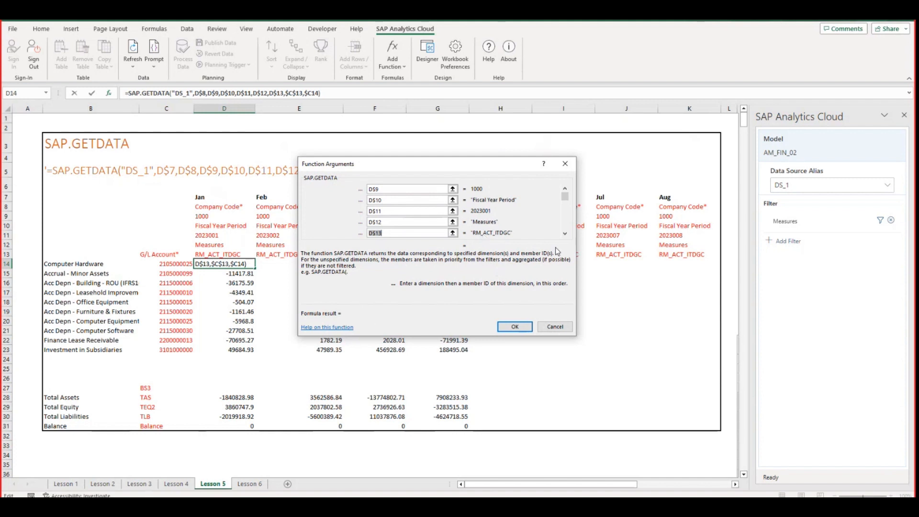
{"action": "left_click", "coordinate": [564, 233]}
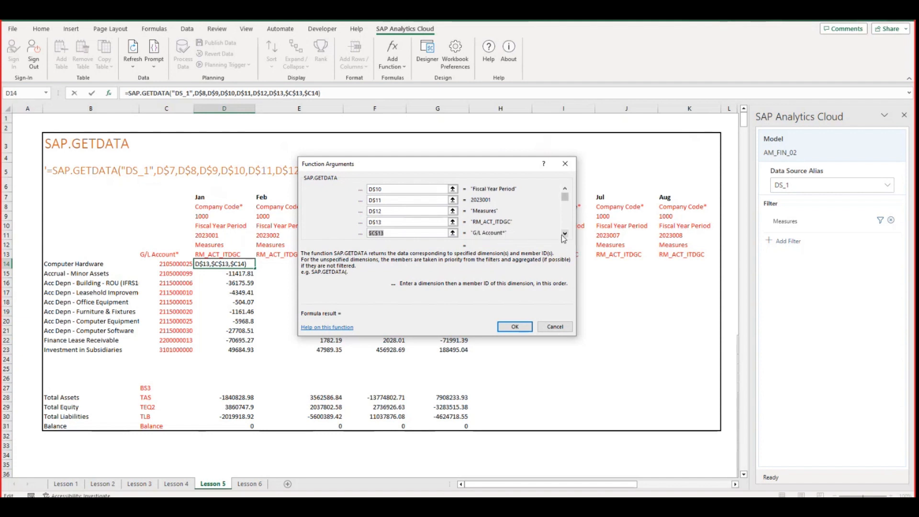
{"action": "left_click", "coordinate": [564, 234]}
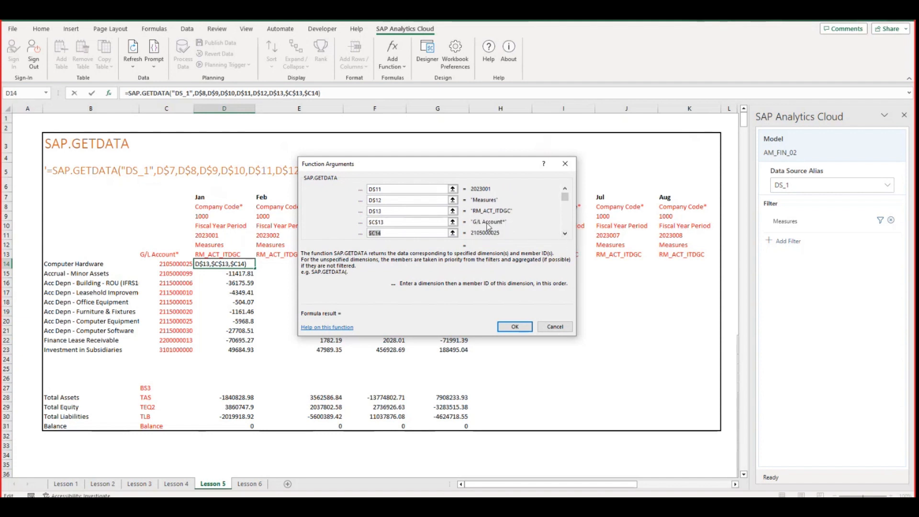
{"action": "left_click", "coordinate": [565, 234]}
{"action": "left_click", "coordinate": [565, 234]}
{"action": "left_click", "coordinate": [565, 234]}
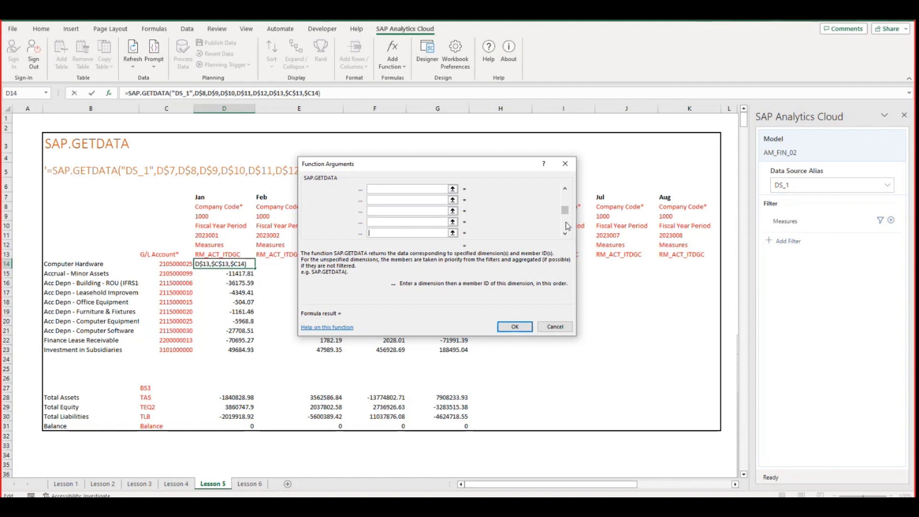
{"action": "left_click", "coordinate": [562, 326]}
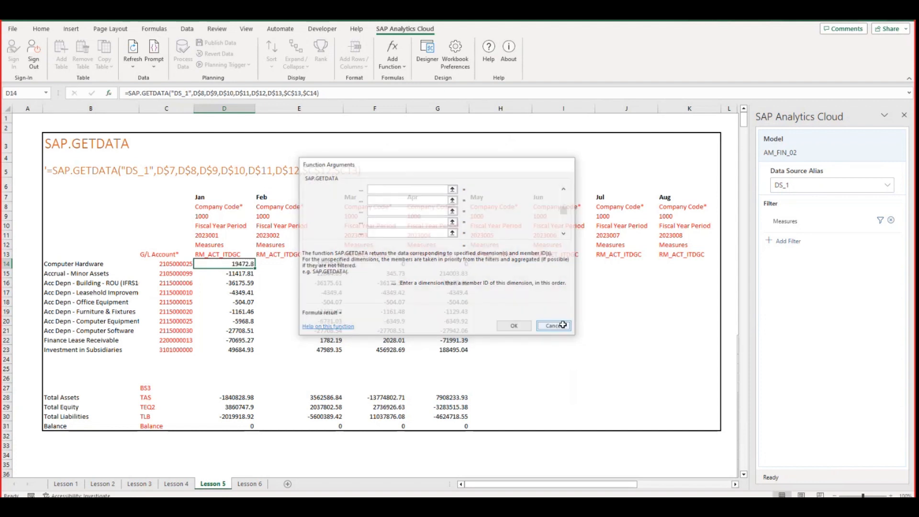
Fill the SAP.GETDATA formula from D14 across D14:K23, covering all listed accounts from Jan to Aug.
{"action": "left_click", "coordinate": [362, 93]}
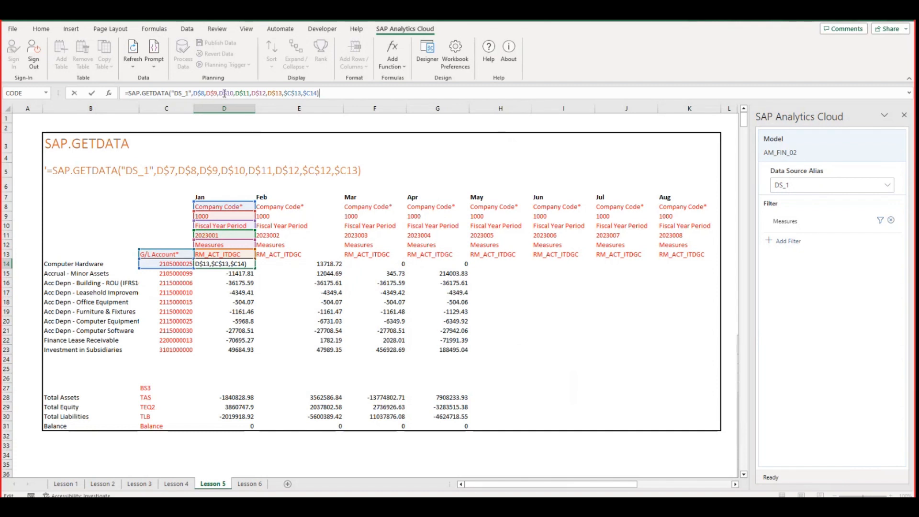
{"action": "key", "text": "ctrl+Return"}
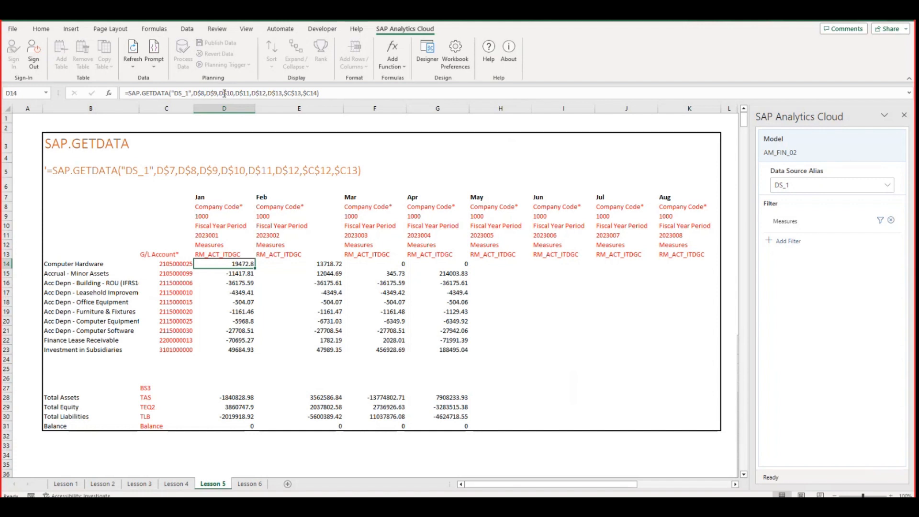
{"action": "key", "text": "shift+Down"}
{"action": "key", "text": "shift+Down"}
{"action": "key", "text": "shift+Down"}
{"action": "key", "text": "shift+Down"}
{"action": "key", "text": "shift+Down"}
{"action": "key", "text": "shift+Down"}
{"action": "key", "text": "shift+Down"}
{"action": "key", "text": "shift+Down"}
{"action": "key", "text": "shift+Down"}
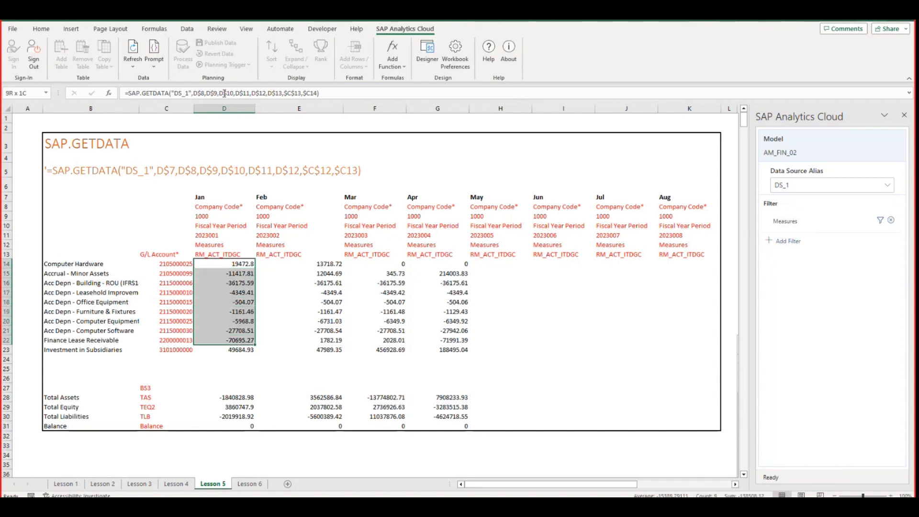
{"action": "key", "text": "shift+Right"}
{"action": "key", "text": "shift+Right"}
{"action": "key", "text": "shift+Right"}
{"action": "key", "text": "shift+Right"}
{"action": "key", "text": "shift+Right"}
{"action": "key", "text": "shift+Right"}
{"action": "key", "text": "shift+Right"}
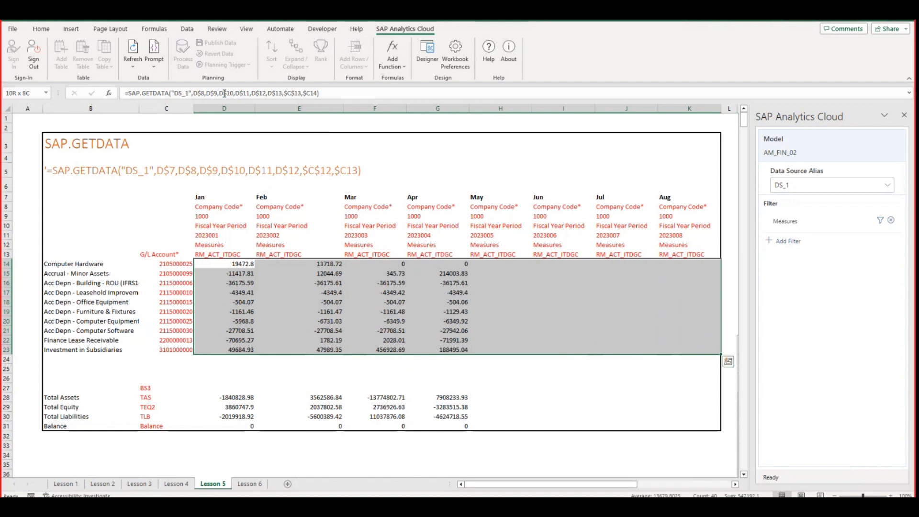
{"action": "key", "text": "ctrl+Return"}
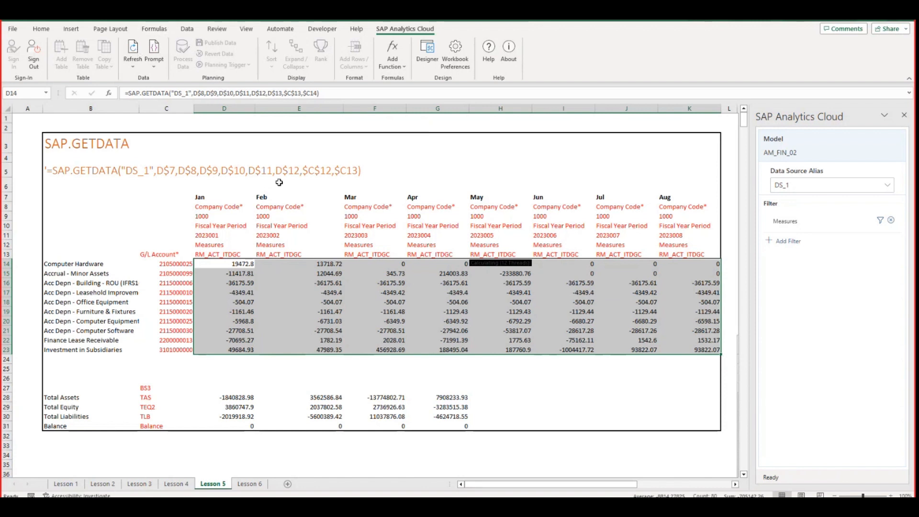
Refresh the workbook's SAP functions.
{"action": "right_click", "coordinate": [298, 193]}
{"action": "key", "text": "Escape"}
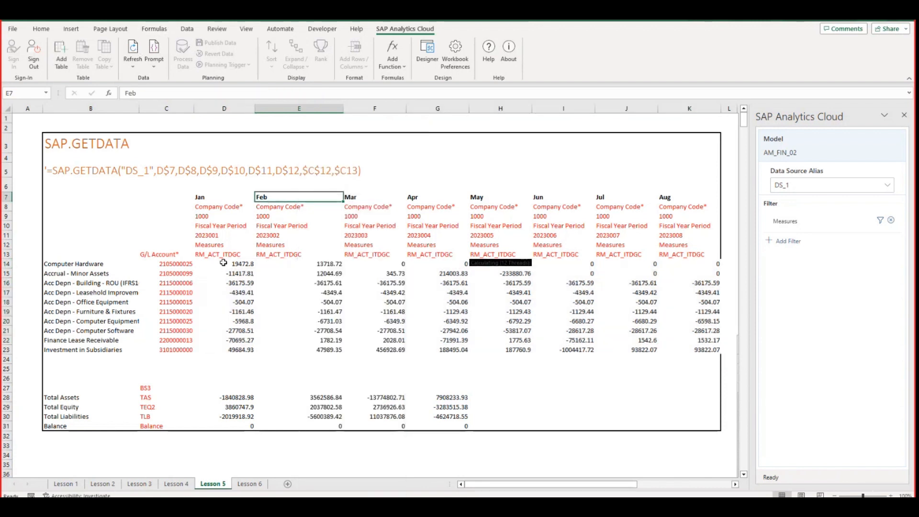
{"action": "left_click", "coordinate": [223, 262]}
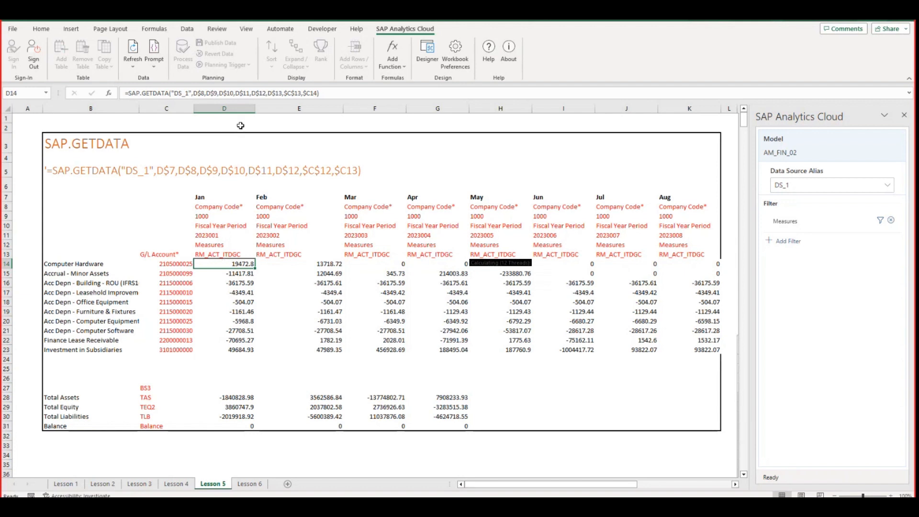
{"action": "left_click", "coordinate": [133, 67]}
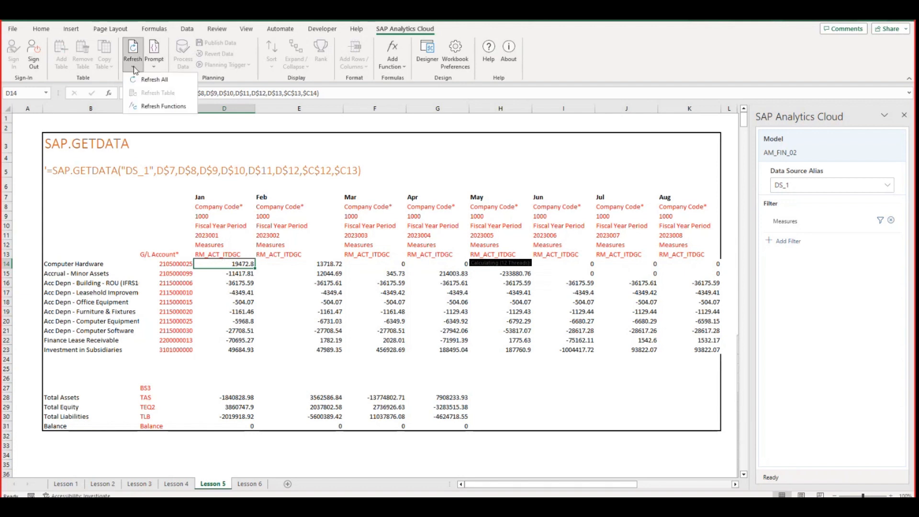
{"action": "left_click", "coordinate": [150, 102]}
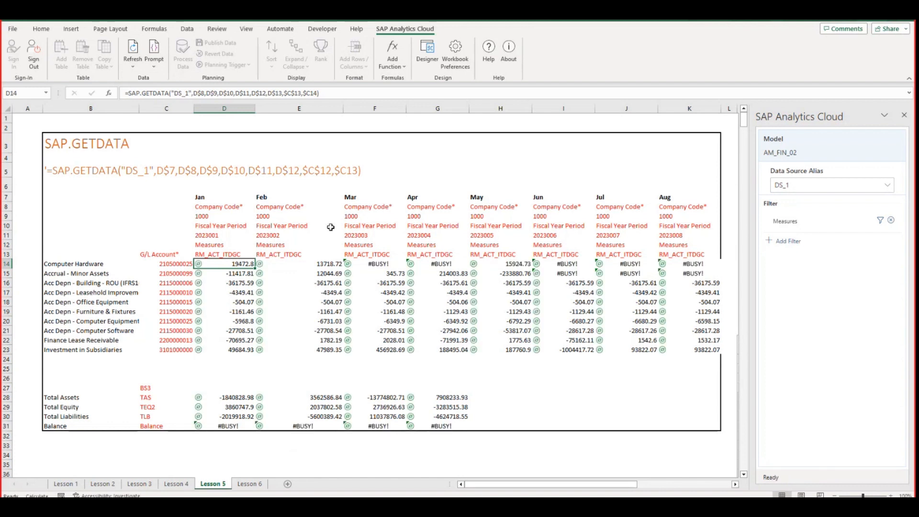
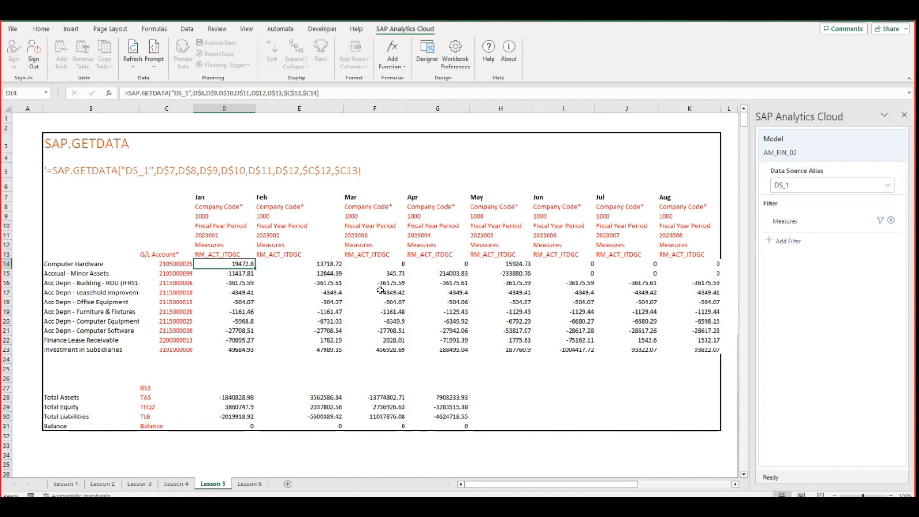
Go through the Jan column formulas from Computer Hardware down to Total Assets in D28.
{"action": "key", "text": "Down"}
{"action": "key", "text": "Down"}
{"action": "key", "text": "Down"}
{"action": "key", "text": "Down"}
{"action": "key", "text": "Down"}
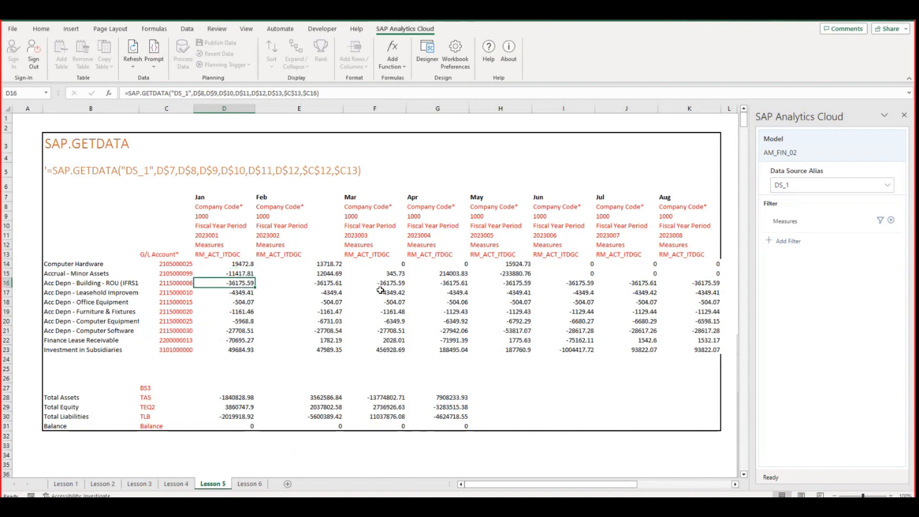
{"action": "key", "text": "Down"}
{"action": "key", "text": "Down"}
{"action": "key", "text": "Down"}
{"action": "key", "text": "Down"}
{"action": "key", "text": "Down"}
{"action": "key", "text": "Down"}
{"action": "key", "text": "Down"}
{"action": "key", "text": "Down"}
{"action": "key", "text": "Down"}
{"action": "key", "text": "Down"}
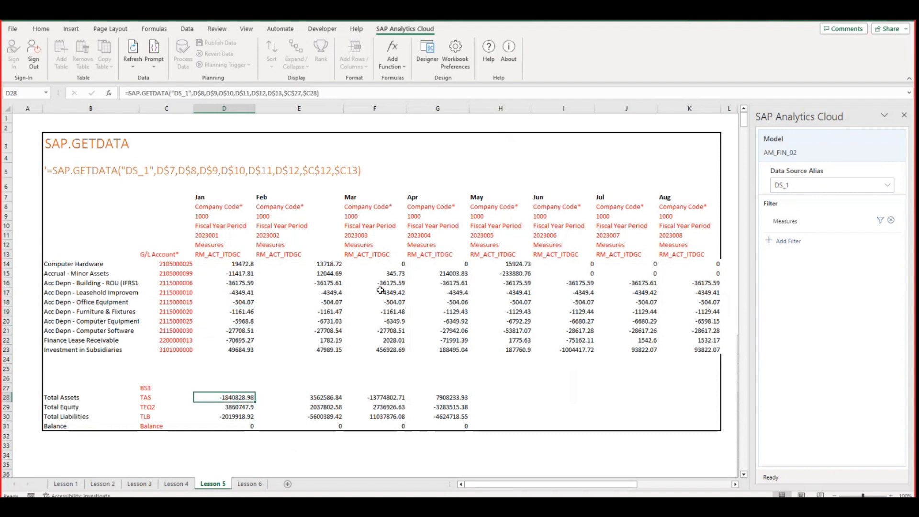
Examine the BS3 hierarchy in C27 and the node IDs TAS, TEQ2 and TLB used for the balance sheet totals.
{"action": "key", "text": "Left"}
{"action": "key", "text": "Left"}
{"action": "key", "text": "Right"}
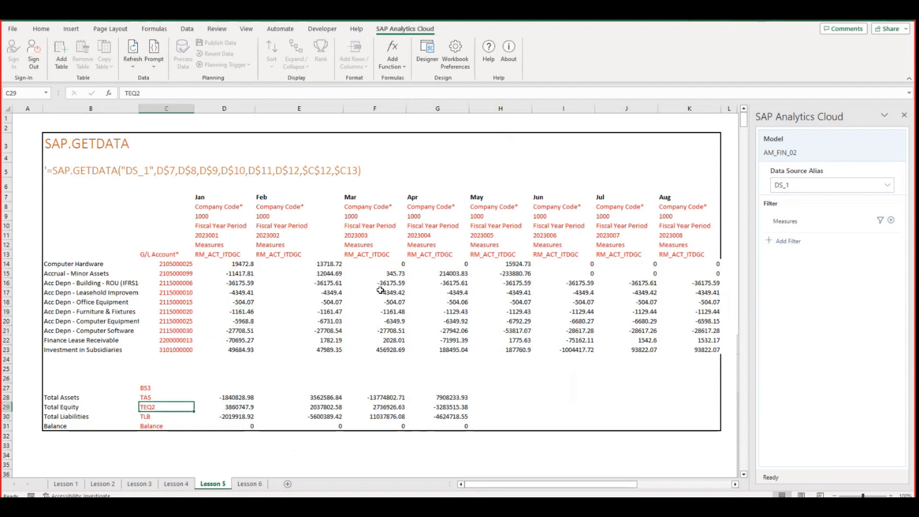
{"action": "key", "text": "Up"}
{"action": "key", "text": "Up"}
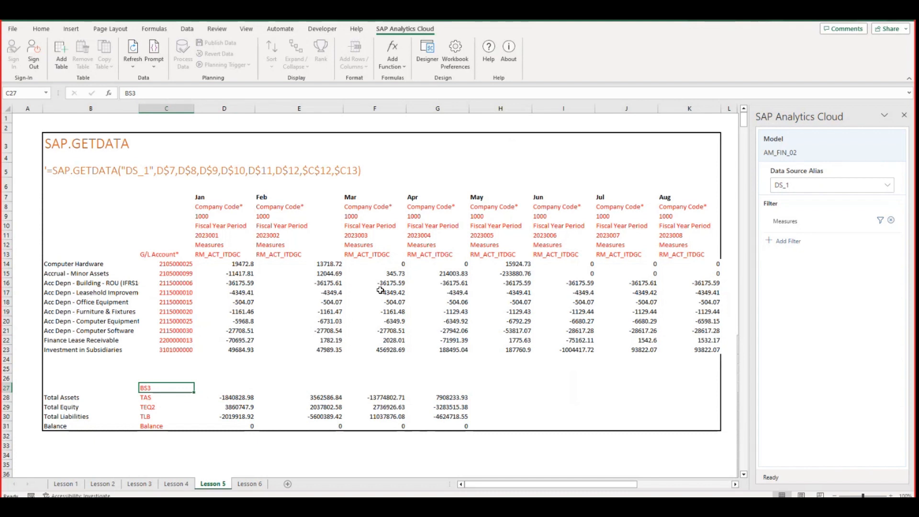
{"action": "key", "text": "Down"}
{"action": "key", "text": "Down"}
{"action": "key", "text": "Up"}
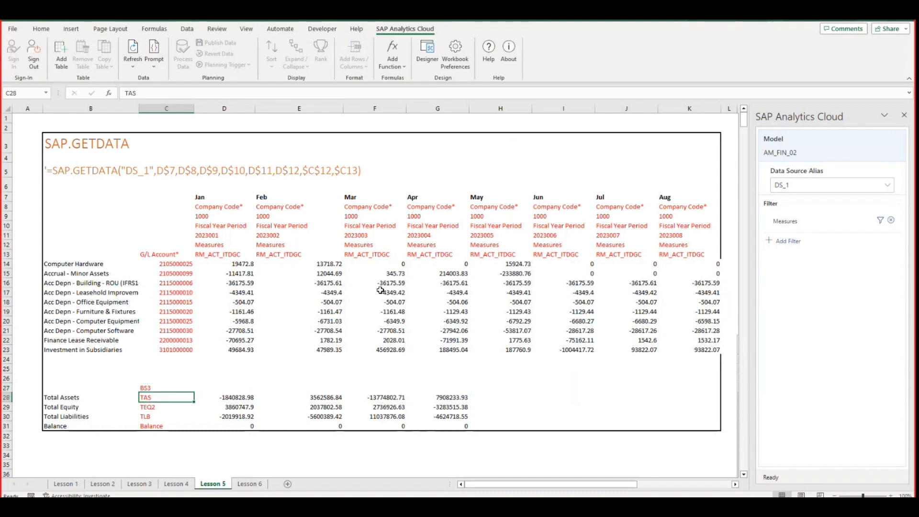
{"action": "key", "text": "Down"}
{"action": "key", "text": "Down"}
{"action": "key", "text": "Down"}
{"action": "key", "text": "Up"}
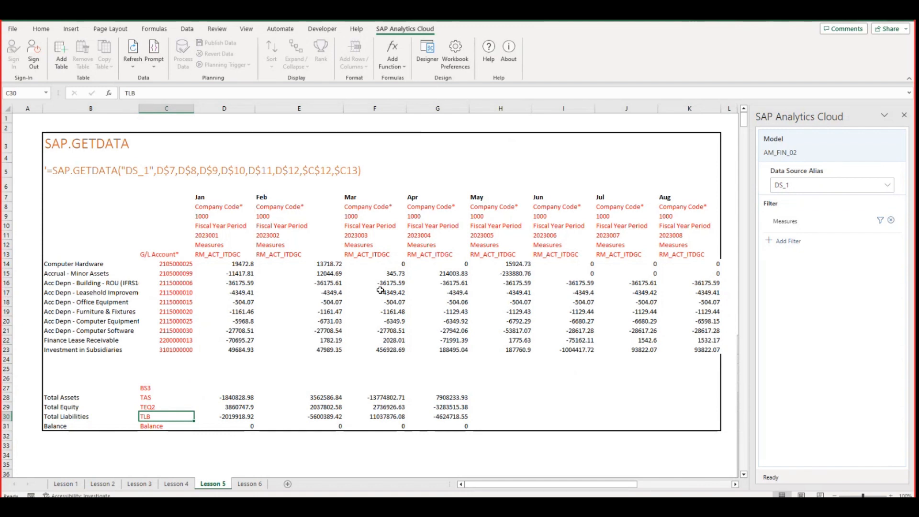
Inspect the hierarchy-based SAP.GETDATA formula for Total Assets in D28 and the Balance sum formula in D31.
{"action": "key", "text": "Right"}
{"action": "key", "text": "Right"}
{"action": "key", "text": "Up"}
{"action": "key", "text": "Left"}
{"action": "key", "text": "Up"}
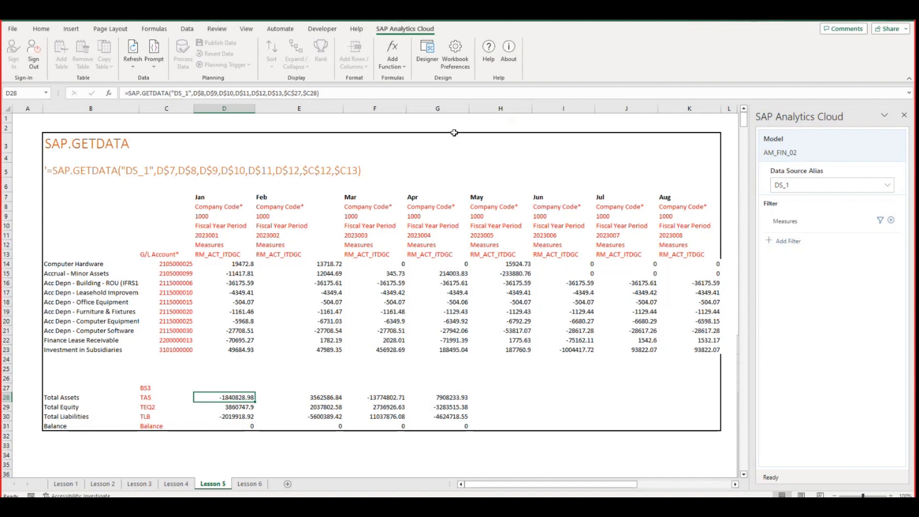
{"action": "left_click", "coordinate": [414, 94]}
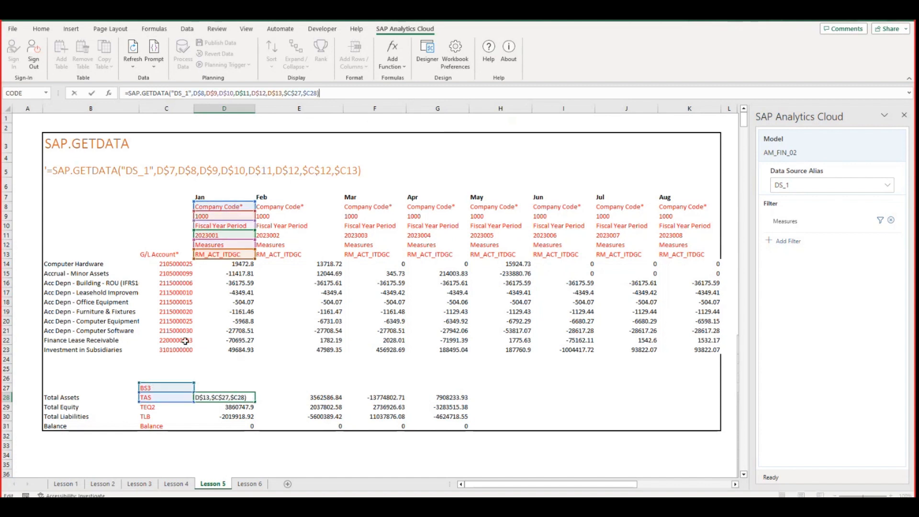
{"action": "key", "text": "Return"}
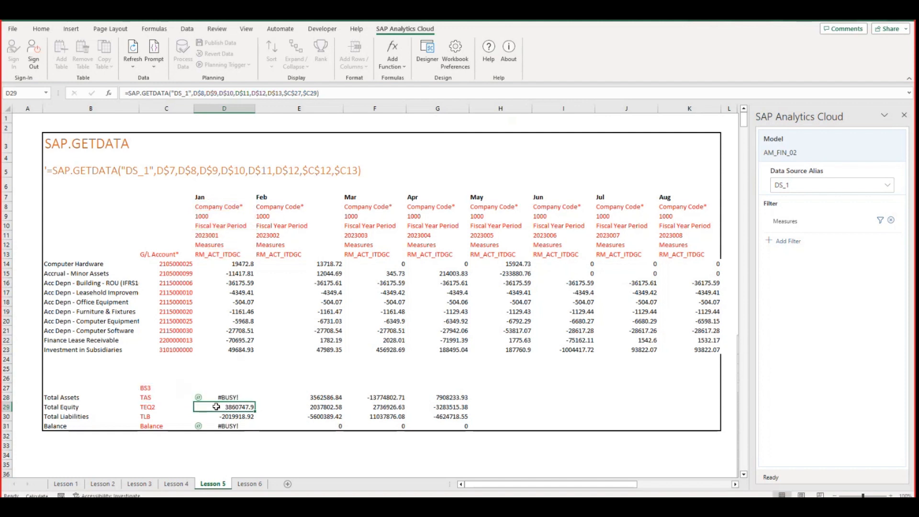
{"action": "key", "text": "Down"}
{"action": "key", "text": "Down"}
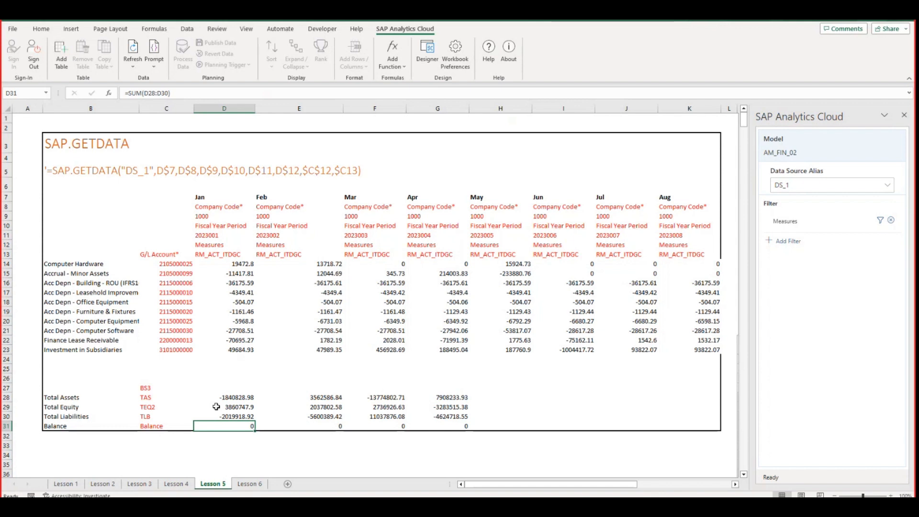
Set the workbook refresh preference to Refresh manually, keeping the default for restoring corrupted workbook objects.
{"action": "left_click", "coordinate": [465, 71]}
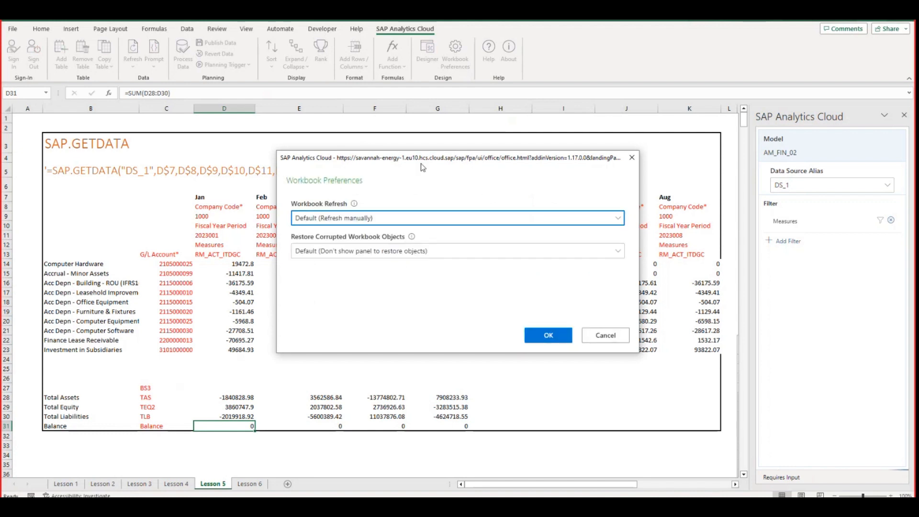
{"action": "left_click", "coordinate": [357, 254]}
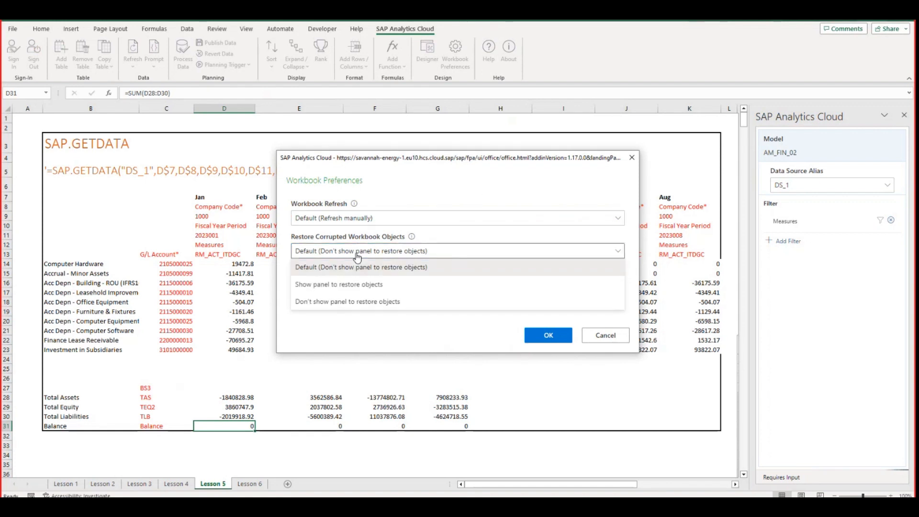
{"action": "left_click", "coordinate": [359, 220]}
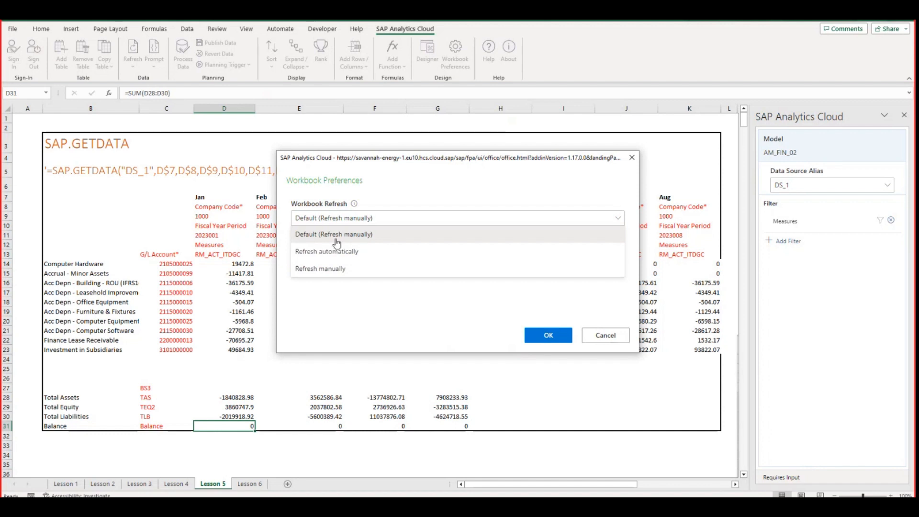
{"action": "left_click", "coordinate": [340, 270]}
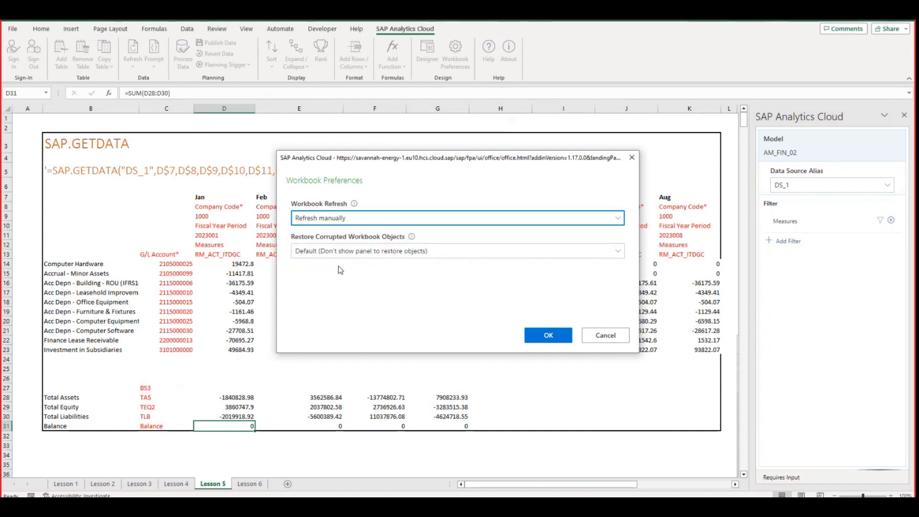
{"action": "left_click", "coordinate": [547, 337]}
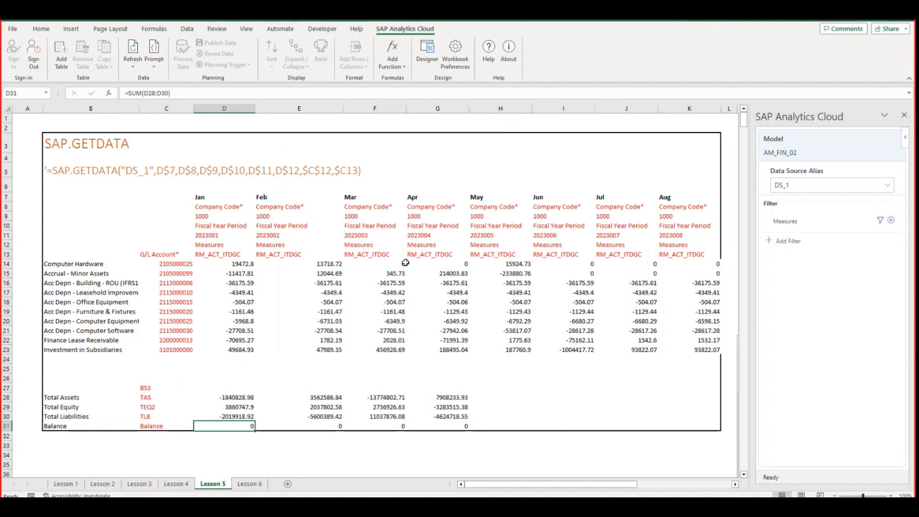
Review the workbook prompt variables for the AM_FIN_02 data sources, including the Period of Table1, without applying changes.
{"action": "left_click", "coordinate": [162, 68]}
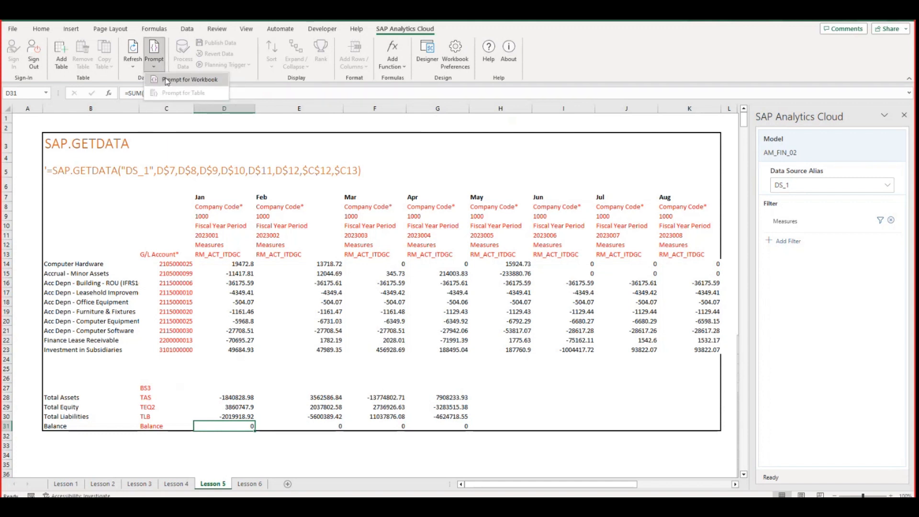
{"action": "left_click", "coordinate": [166, 80]}
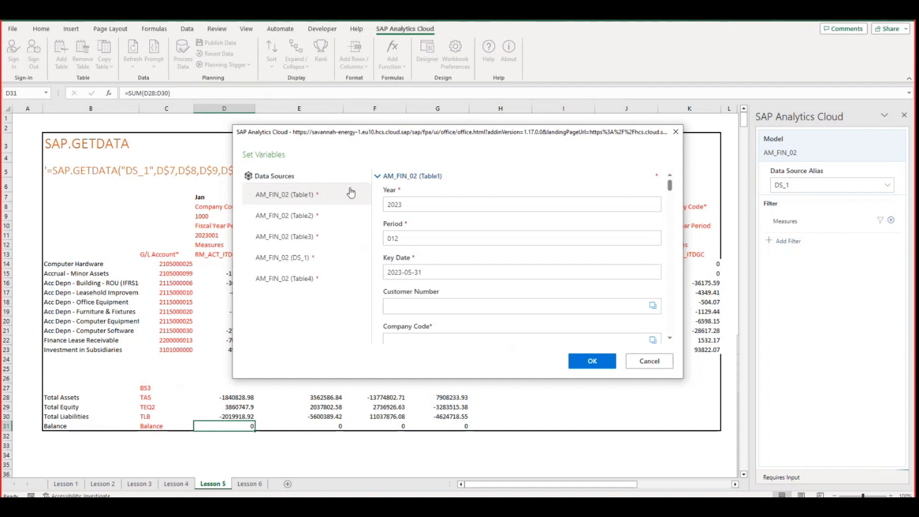
{"action": "left_click", "coordinate": [419, 240]}
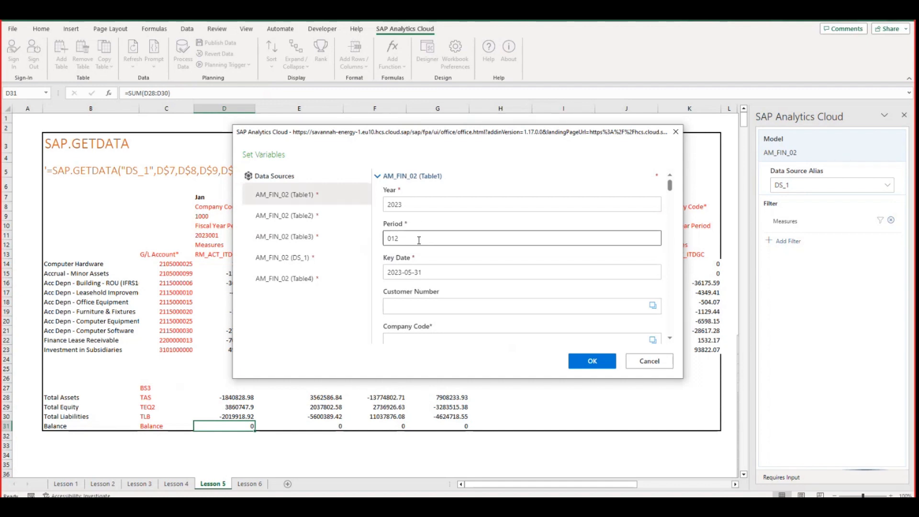
{"action": "left_click", "coordinate": [418, 240]}
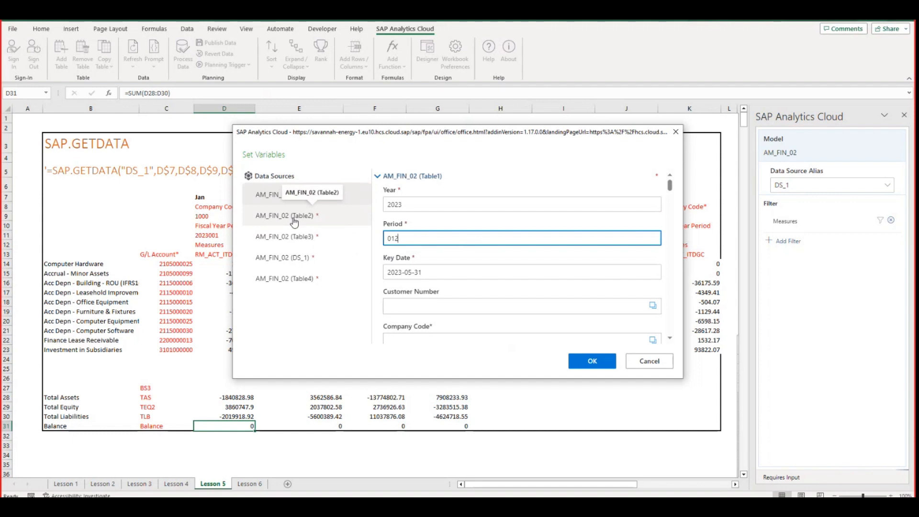
{"action": "left_click", "coordinate": [641, 360]}
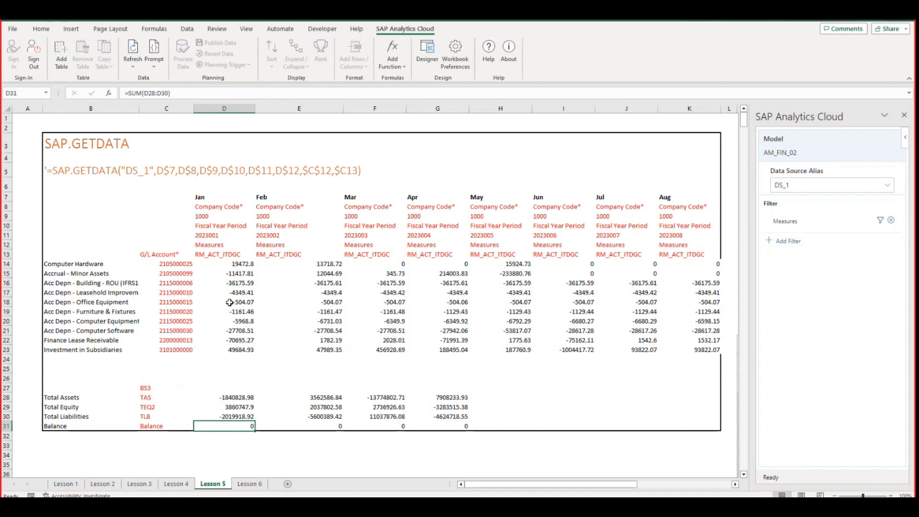
Copy the G/L account of Investment in Subsidiaries in C23 into the Furniture & Fixtures row at C19.
{"action": "left_click", "coordinate": [186, 348]}
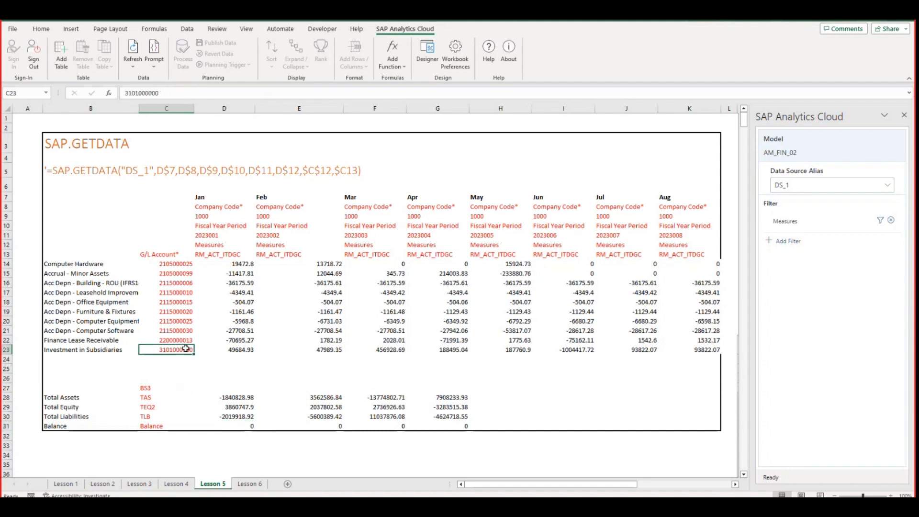
{"action": "key", "text": "ctrl+c"}
{"action": "key", "text": "Up"}
{"action": "key", "text": "Up"}
{"action": "key", "text": "Up"}
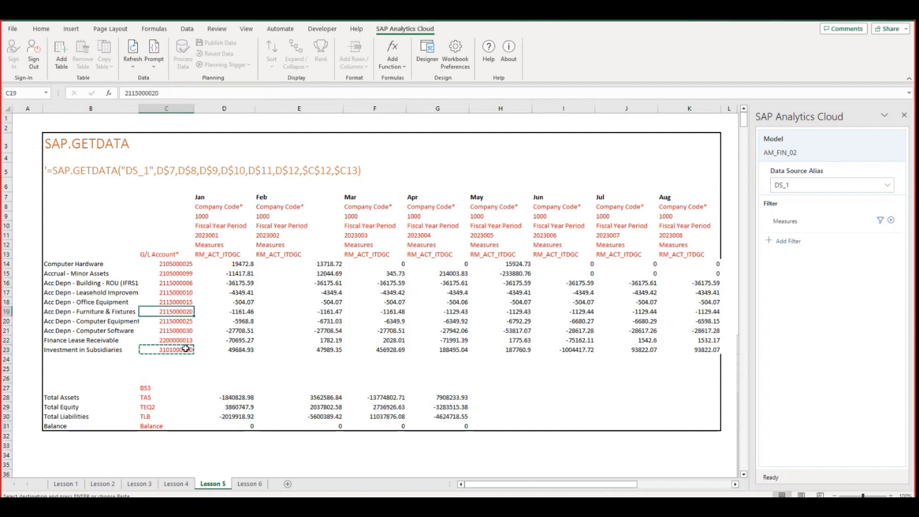
{"action": "key", "text": "ctrl+v"}
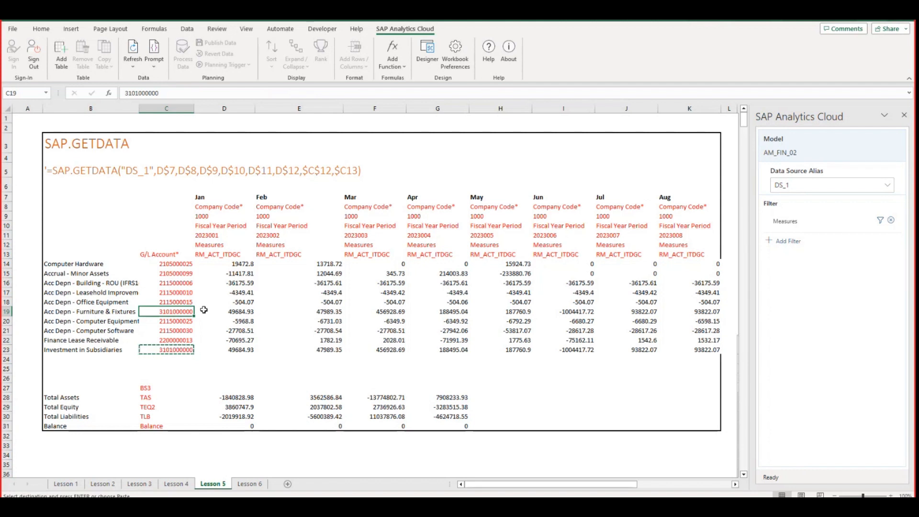
Fill the Office Equipment G/L account in C18 down into C19.
{"action": "left_click_drag", "start_coordinate": [187, 302], "coordinate": [186, 308]}
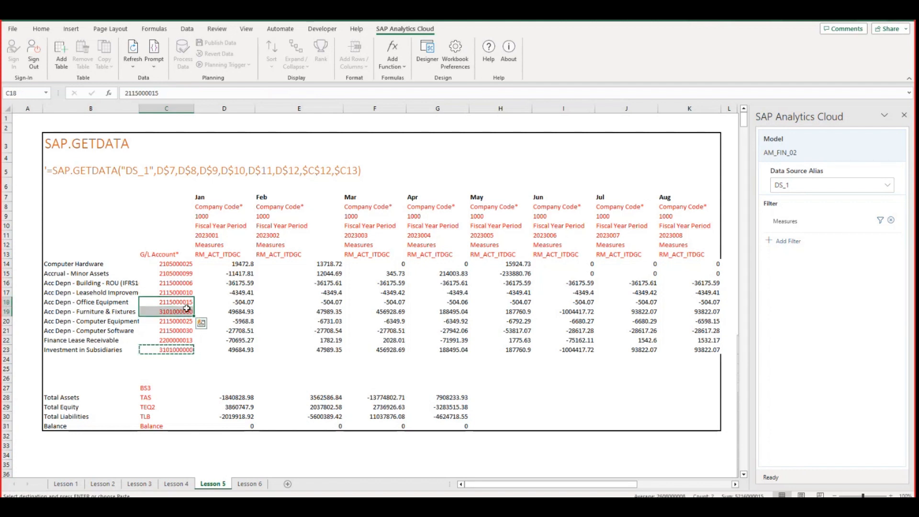
{"action": "key", "text": "Escape"}
{"action": "key", "text": "ctrl+d"}
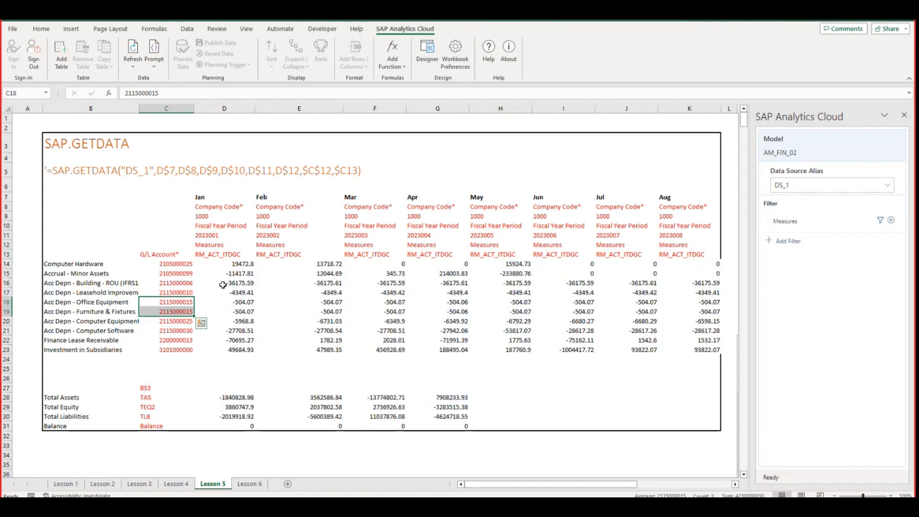
{"action": "left_click", "coordinate": [186, 306]}
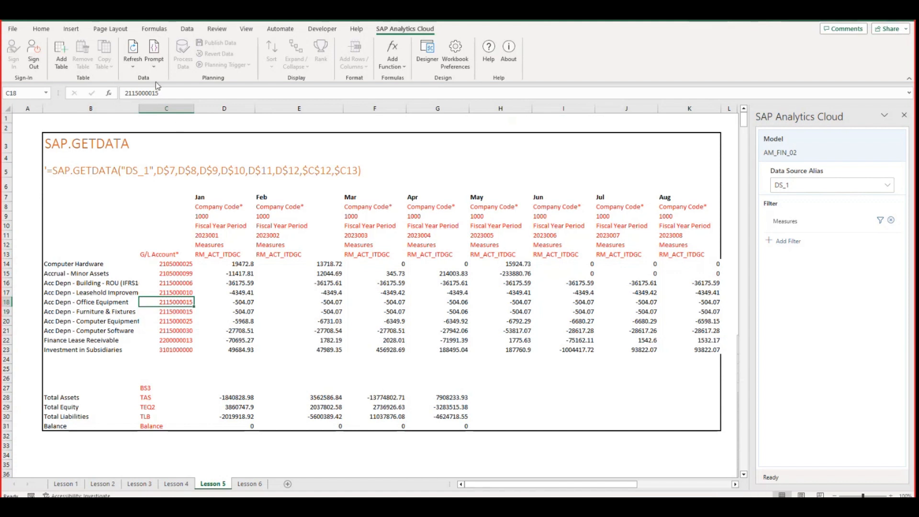
Review the available refresh options and the Workbook Refresh preference without changing any settings.
{"action": "left_click", "coordinate": [134, 69]}
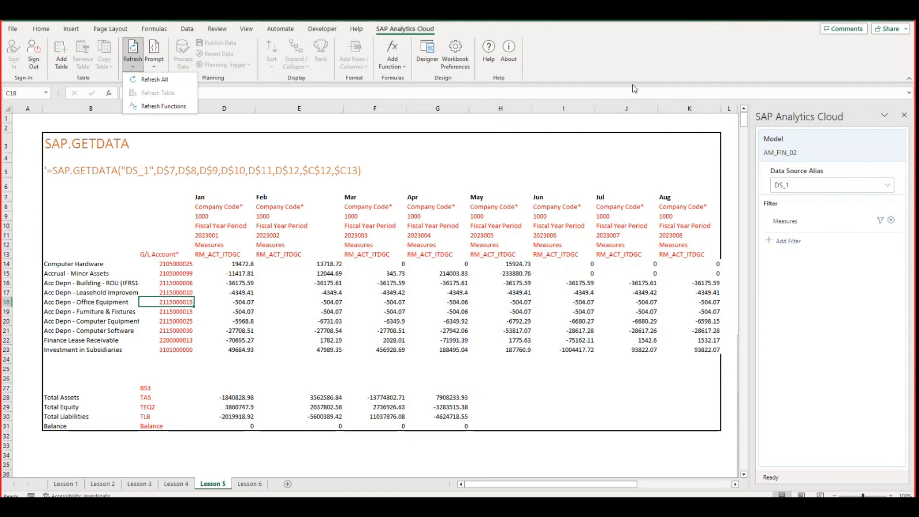
{"action": "left_click", "coordinate": [543, 50]}
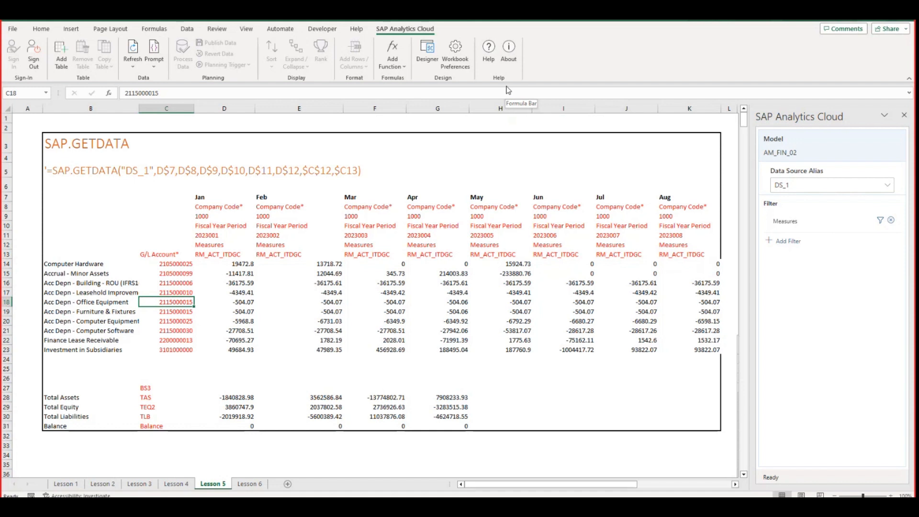
{"action": "left_click", "coordinate": [424, 63]}
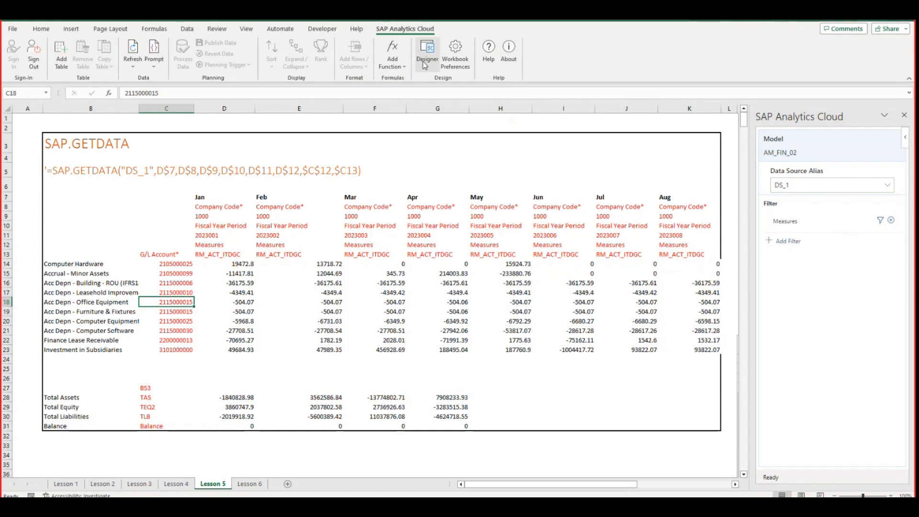
{"action": "left_click", "coordinate": [450, 65]}
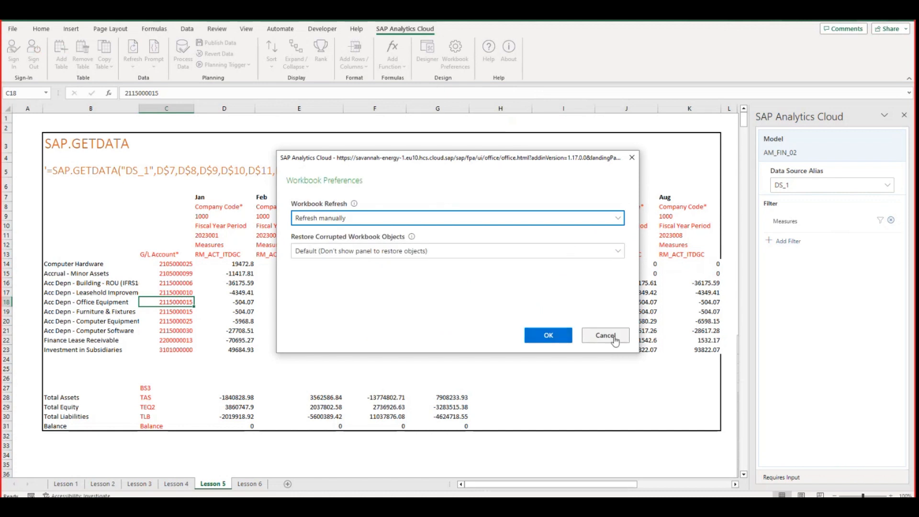
{"action": "left_click", "coordinate": [606, 336]}
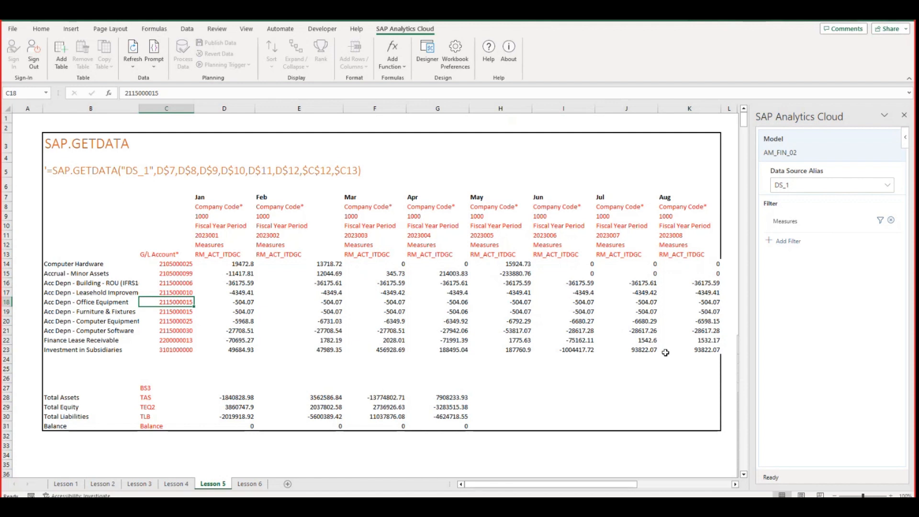
Widen the Aug column K slightly and switch to the Lesson 6 sheet.
{"action": "left_click_drag", "start_coordinate": [721, 108], "coordinate": [730, 107]}
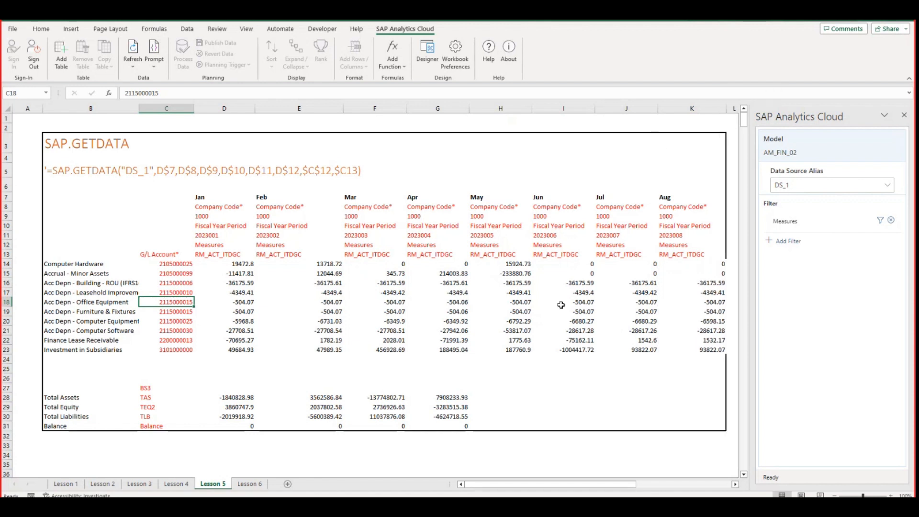
{"action": "left_click", "coordinate": [263, 484]}
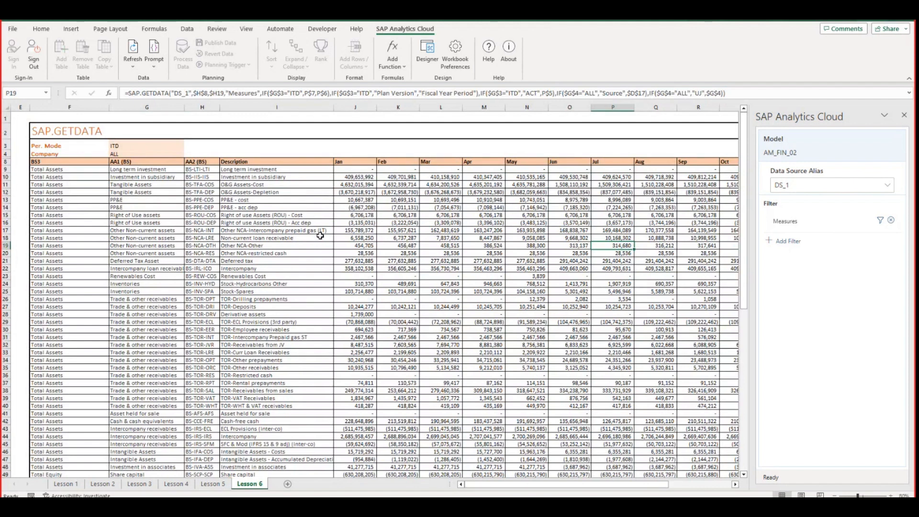
Look through the AA2 (BS) account codes in column H from H9 down to the end of the list.
{"action": "left_click", "coordinate": [152, 192]}
{"action": "key", "text": "Down"}
{"action": "key", "text": "Down"}
{"action": "key", "text": "Down"}
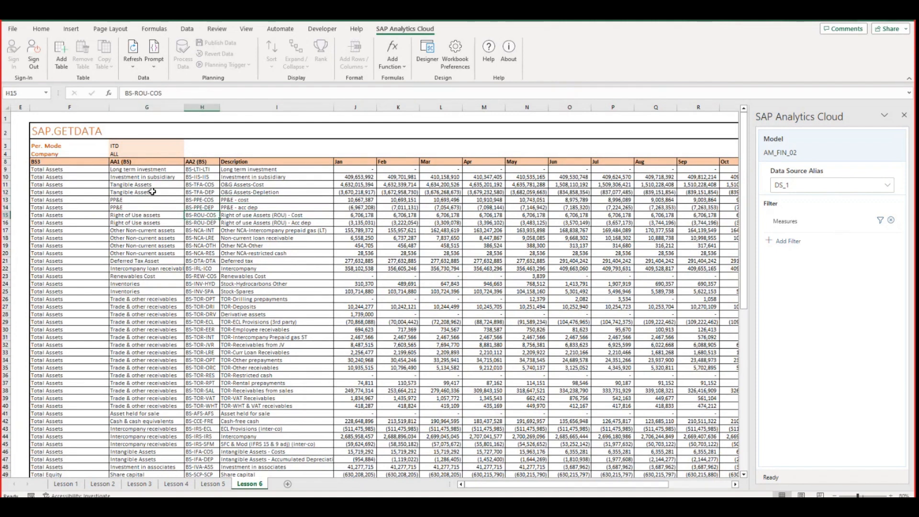
{"action": "key", "text": "Up"}
{"action": "key", "text": "Up"}
{"action": "key", "text": "Up"}
{"action": "key", "text": "Up"}
{"action": "key", "text": "Up"}
{"action": "key", "text": "Up"}
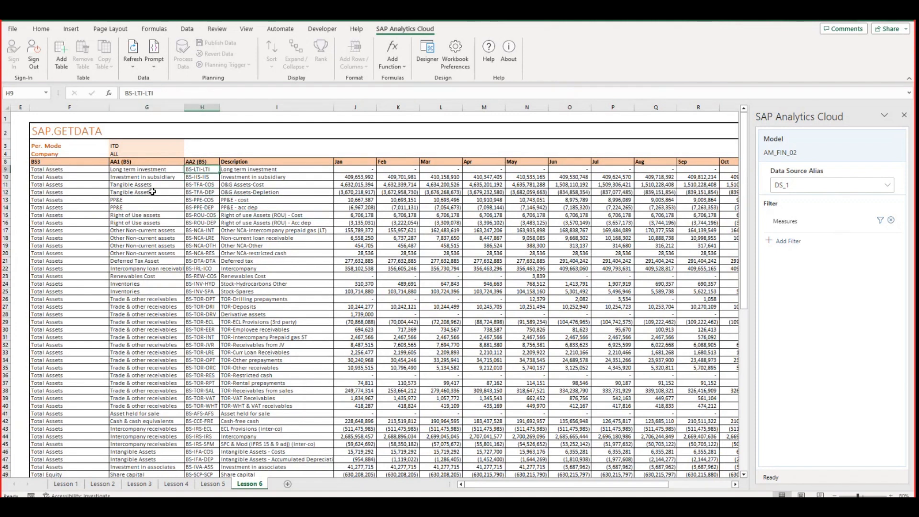
{"action": "key", "text": "Caps_Lock"}
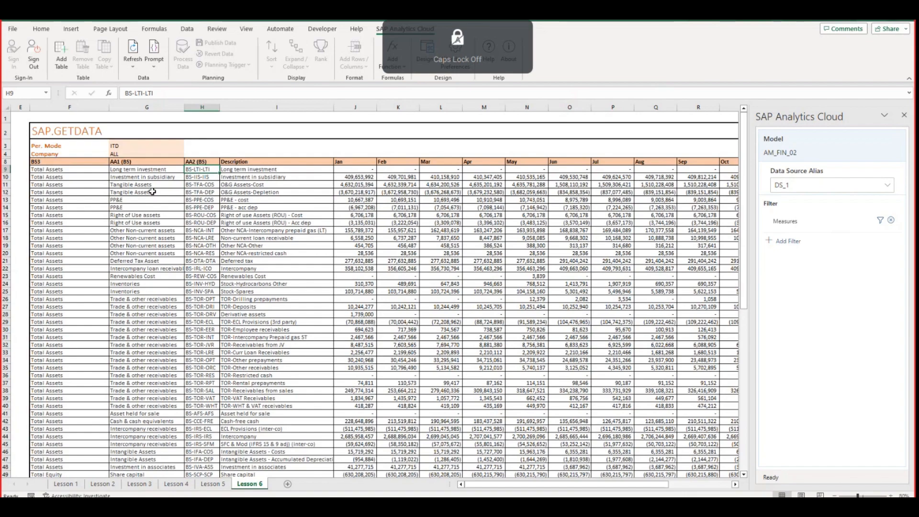
{"action": "key", "text": "ctrl+Down"}
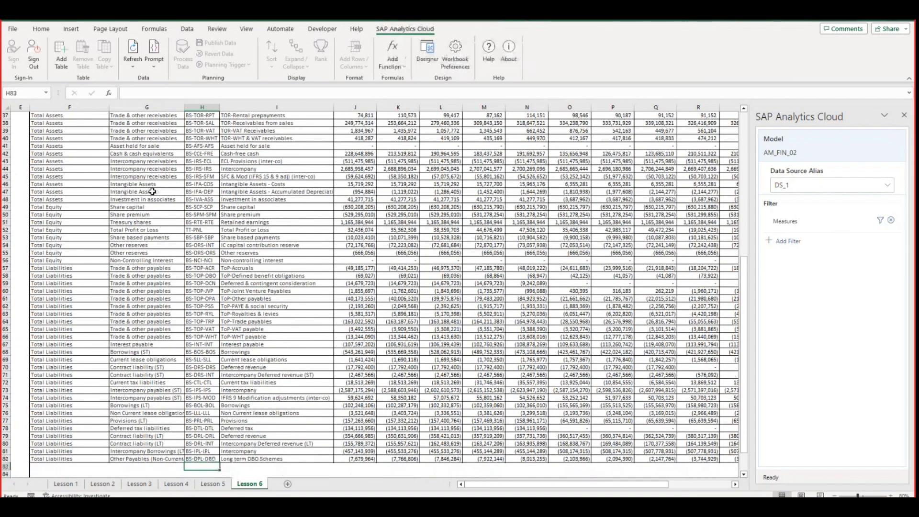
{"action": "key", "text": "ctrl+Up"}
{"action": "key", "text": "ctrl+Up"}
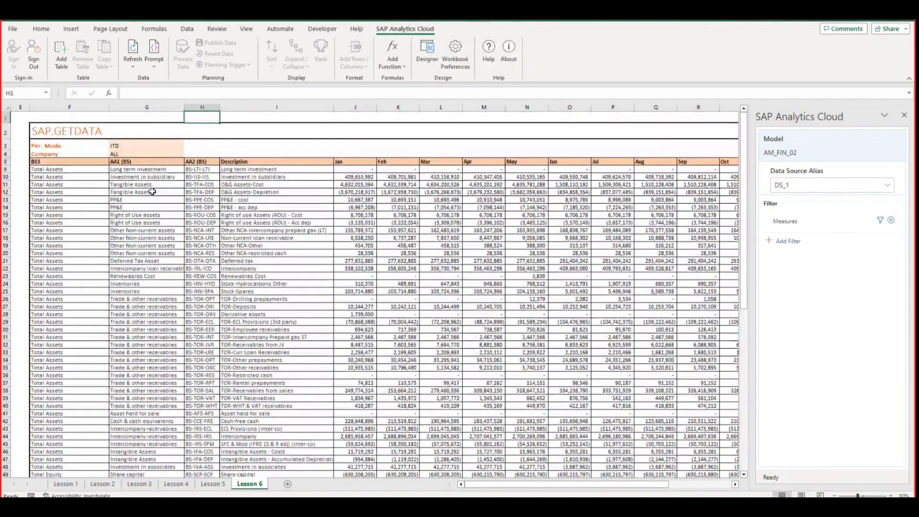
Unhide rows 5 to 7 above the month headers to expose the period and measure IDs.
{"action": "left_click", "coordinate": [7, 153]}
{"action": "left_click_drag", "start_coordinate": [7, 152], "coordinate": [6, 161]}
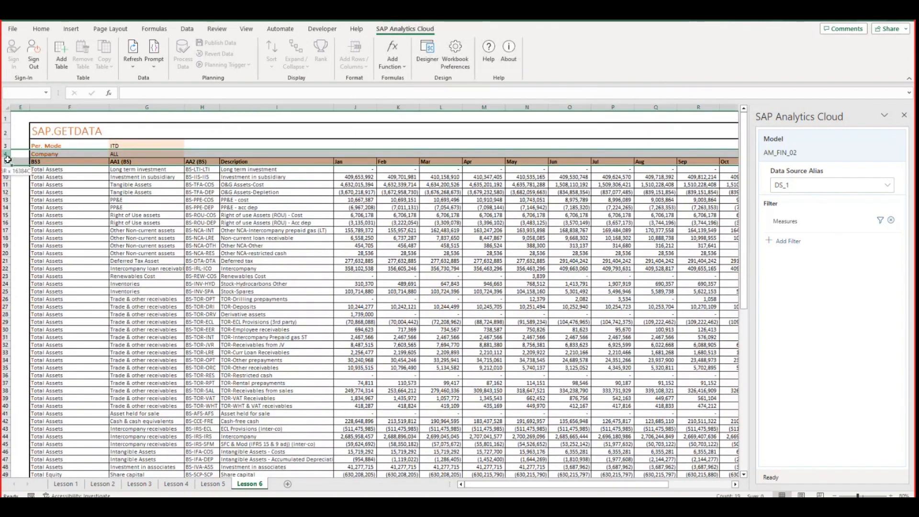
{"action": "right_click", "coordinate": [5, 162]}
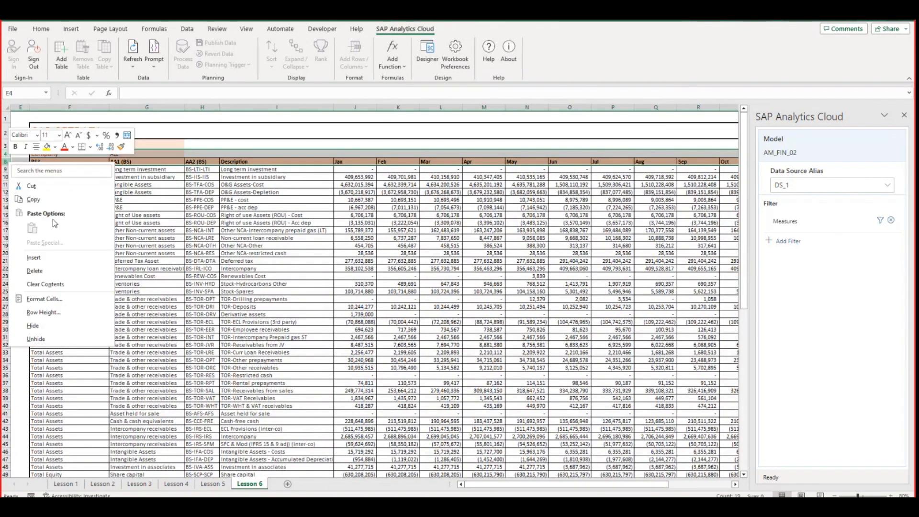
{"action": "left_click", "coordinate": [60, 338]}
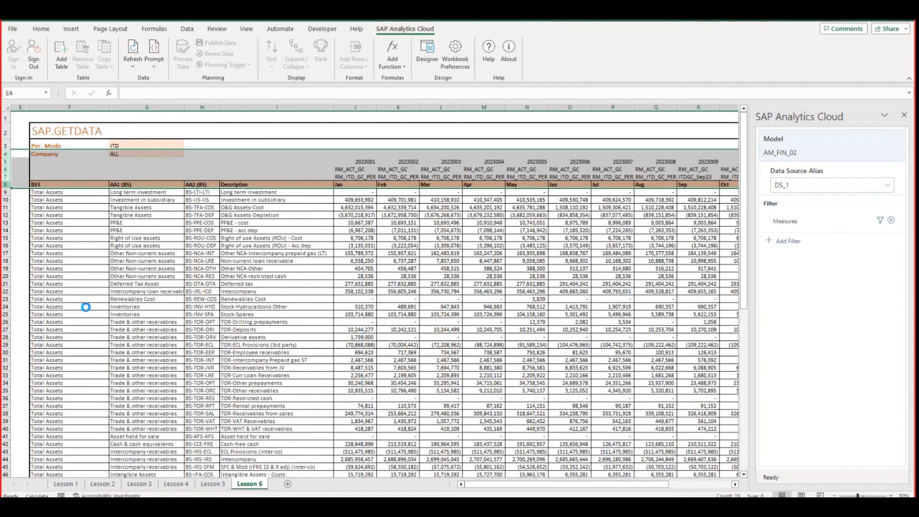
Examine the fiscal period and the RM_ACT_GC and RM_ITD_GC_PER measure IDs in rows 5 to 7 for Jan to Mar.
{"action": "left_click", "coordinate": [354, 162]}
{"action": "key", "text": "Down"}
{"action": "key", "text": "Down"}
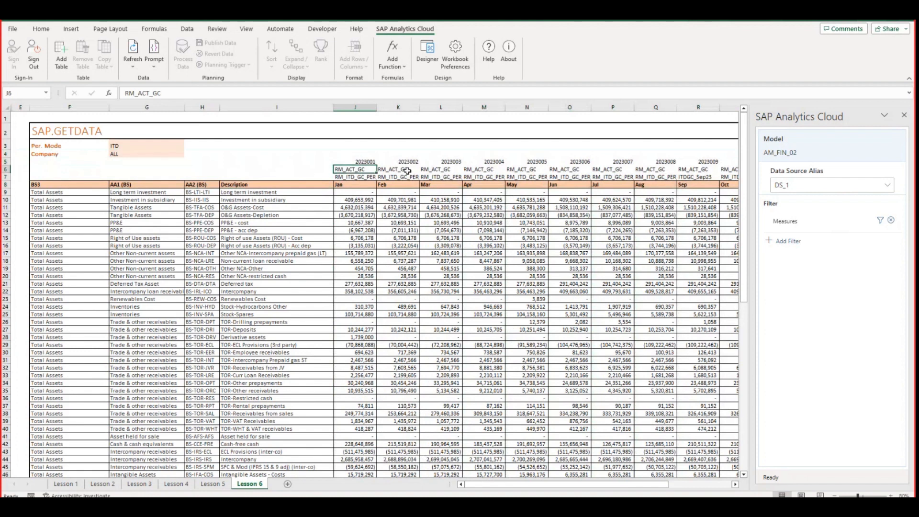
{"action": "key", "text": "Up"}
{"action": "key", "text": "Down"}
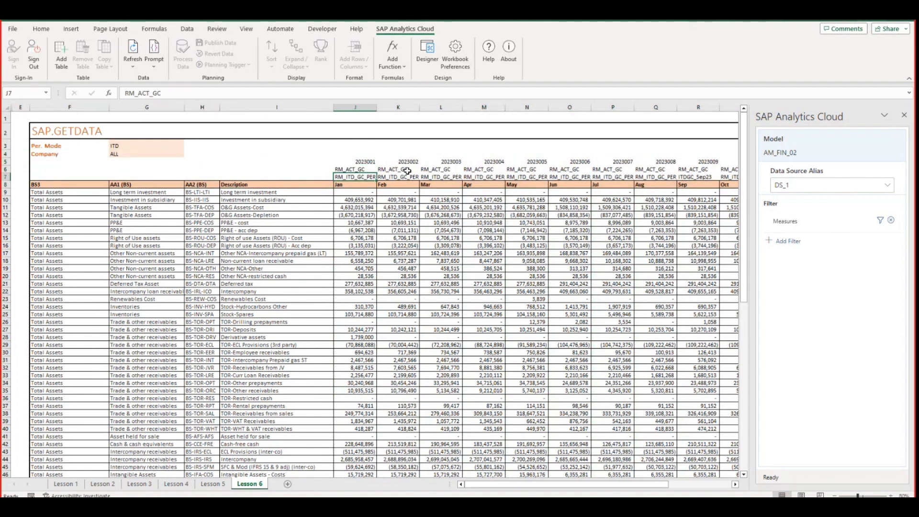
{"action": "key", "text": "Right"}
{"action": "key", "text": "Right"}
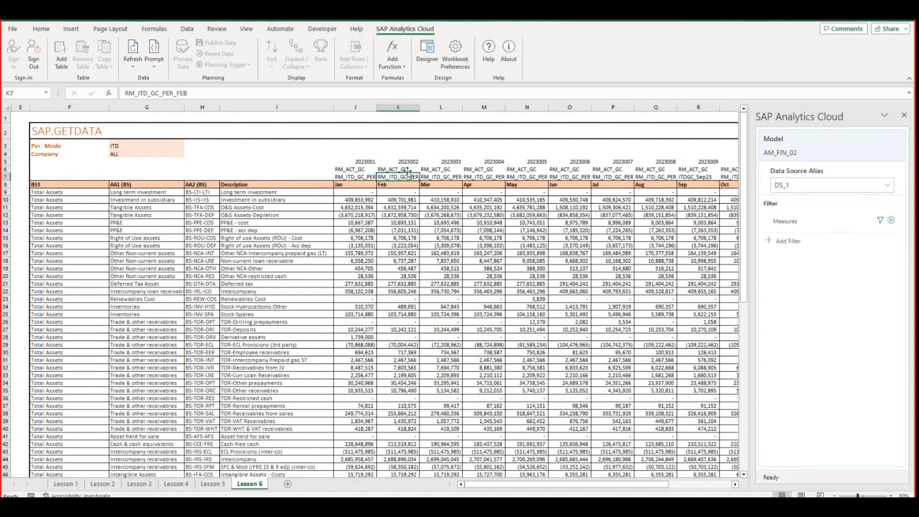
{"action": "key", "text": "Up"}
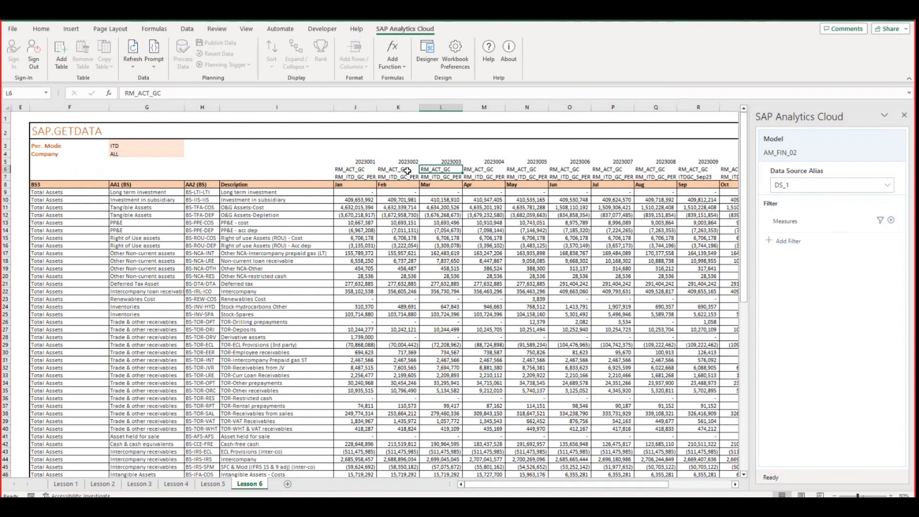
{"action": "key", "text": "Left"}
{"action": "key", "text": "Left"}
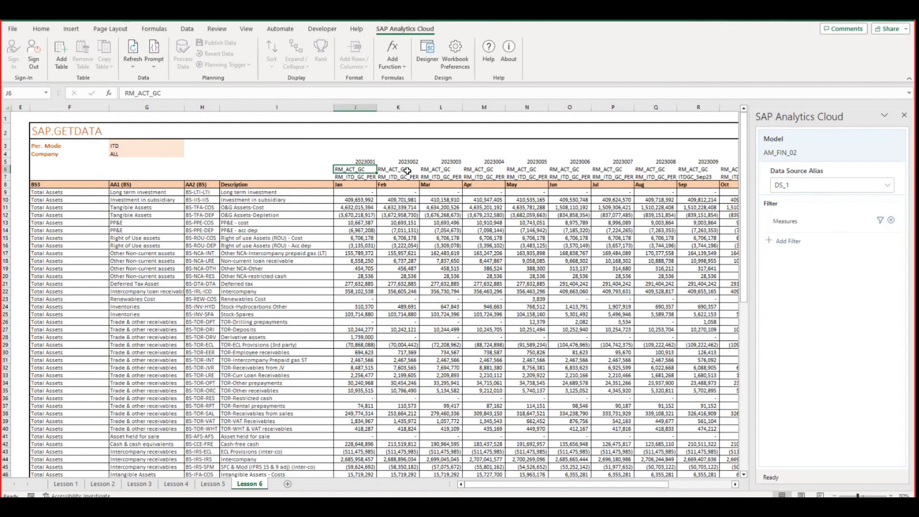
{"action": "key", "text": "Up"}
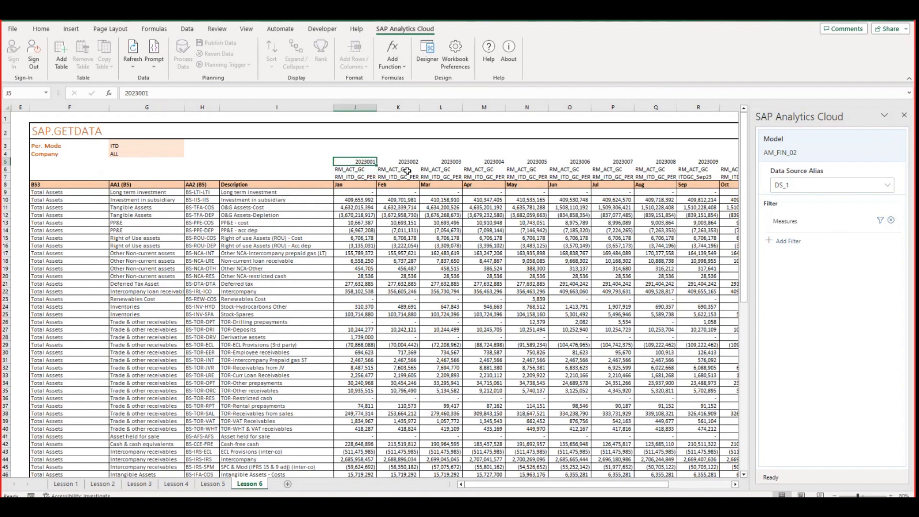
Go through the fiscal periods in row 5 across to 2023013 in V5 and return to the start of the row.
{"action": "key", "text": "Right"}
{"action": "key", "text": "Right"}
{"action": "key", "text": "Right"}
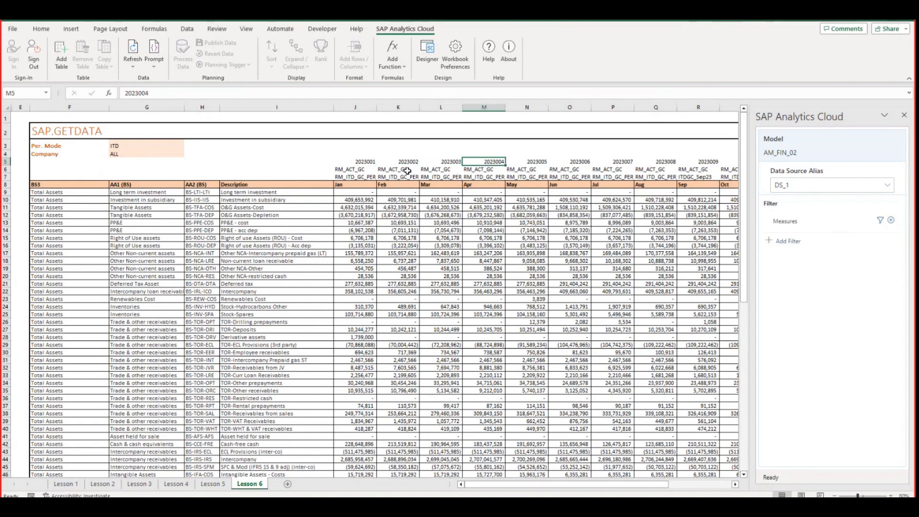
{"action": "key", "text": "Right"}
{"action": "key", "text": "Right"}
{"action": "key", "text": "Right"}
{"action": "key", "text": "Right"}
{"action": "key", "text": "Right"}
{"action": "key", "text": "Right"}
{"action": "key", "text": "Right"}
{"action": "key", "text": "Right"}
{"action": "key", "text": "Right"}
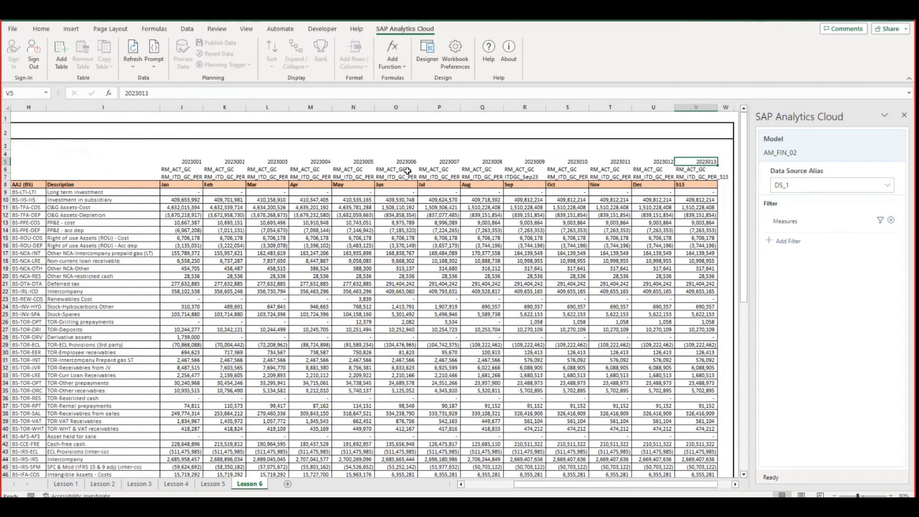
{"action": "key", "text": "Left"}
{"action": "key", "text": "Left"}
{"action": "key", "text": "Left"}
{"action": "key", "text": "Left"}
{"action": "key", "text": "Left"}
{"action": "key", "text": "Left"}
{"action": "key", "text": "Left"}
{"action": "key", "text": "Left"}
{"action": "key", "text": "Left"}
{"action": "key", "text": "Left"}
{"action": "key", "text": "Left"}
{"action": "key", "text": "Left"}
{"action": "key", "text": "Left"}
{"action": "key", "text": "Left"}
{"action": "key", "text": "Left"}
{"action": "key", "text": "Left"}
{"action": "key", "text": "Left"}
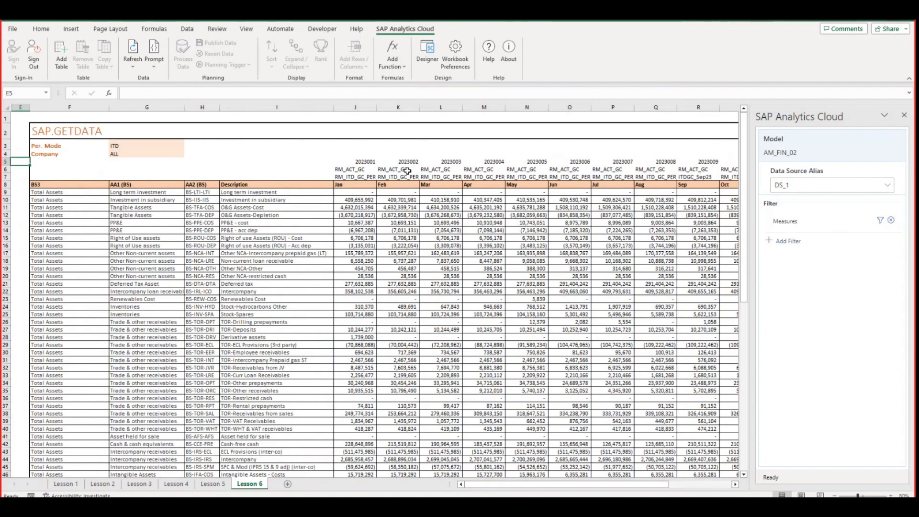
Check the Per. Mode options in G3 against the January ITD measure, RM_ACT_GC measure and fiscal period in J7, J6 and J5.
{"action": "left_click", "coordinate": [144, 144]}
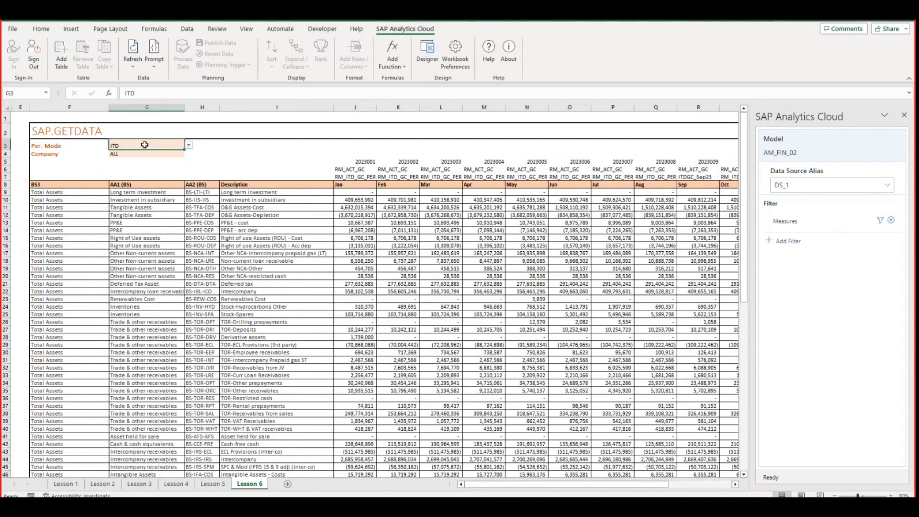
{"action": "left_click", "coordinate": [188, 147]}
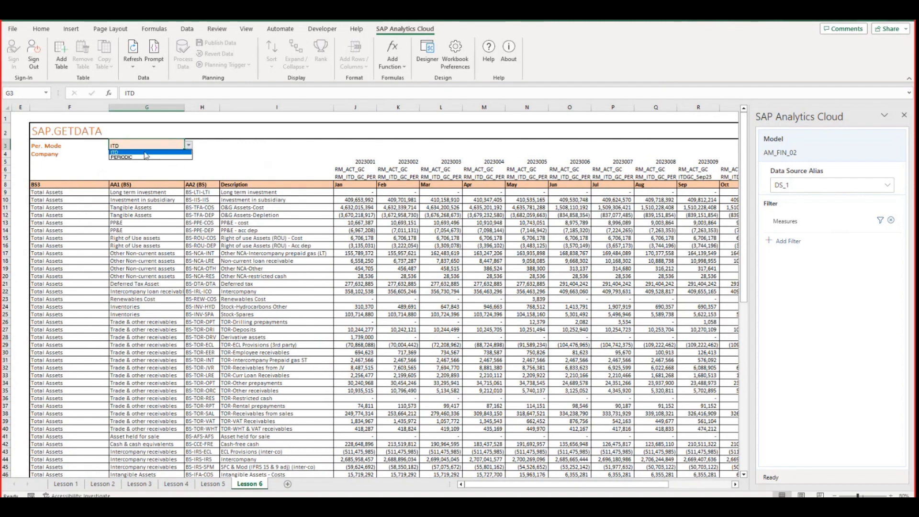
{"action": "key", "text": "Escape"}
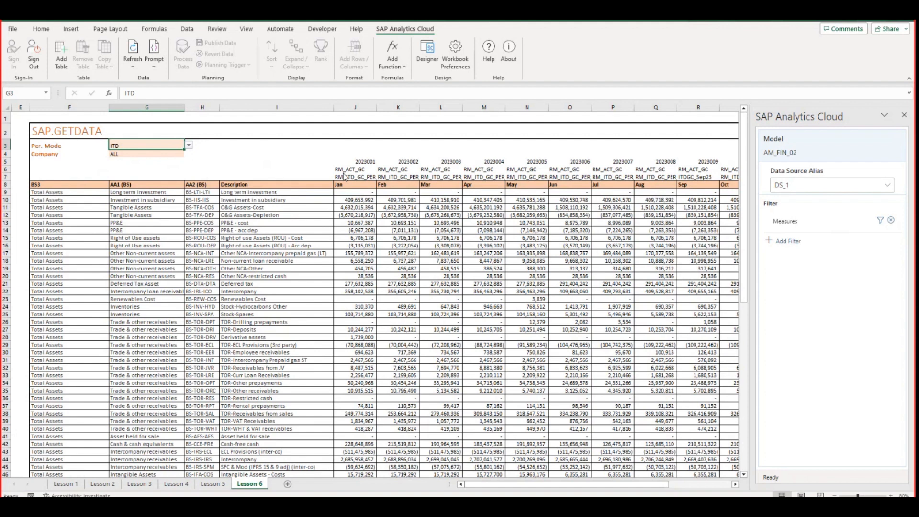
{"action": "left_click", "coordinate": [344, 176]}
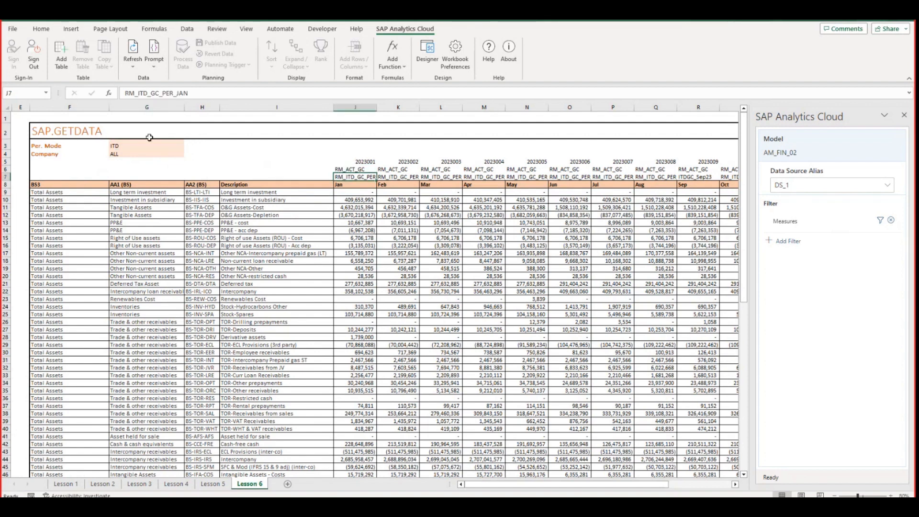
{"action": "left_click", "coordinate": [346, 169]}
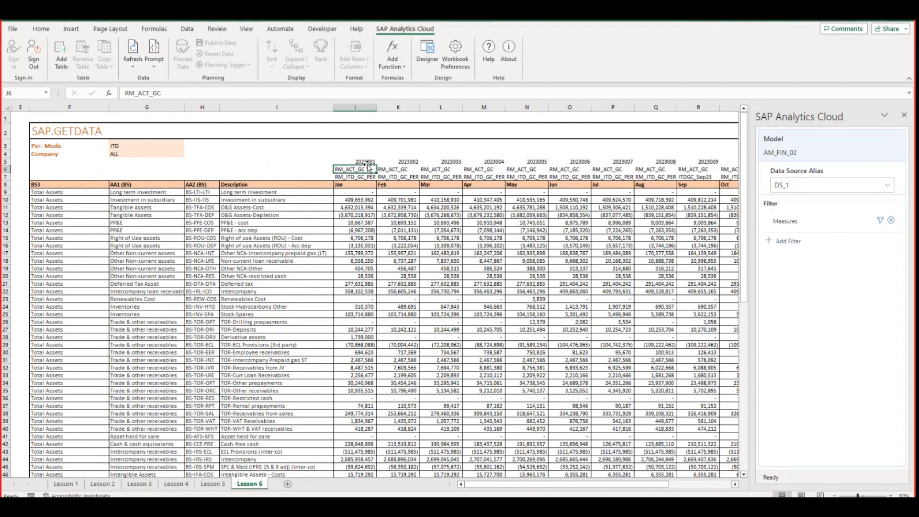
{"action": "left_click", "coordinate": [368, 162]}
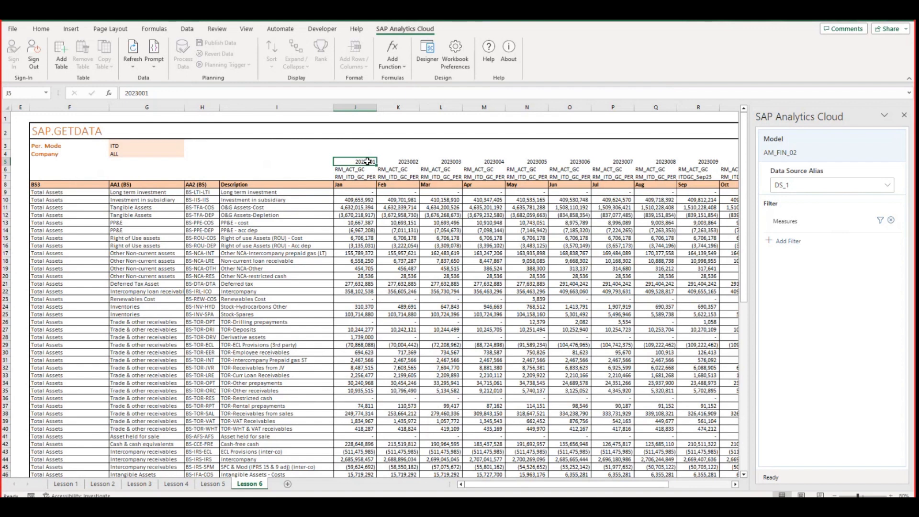
Look through the company codes available for the Company selection in G4, keeping ALL.
{"action": "left_click", "coordinate": [162, 157]}
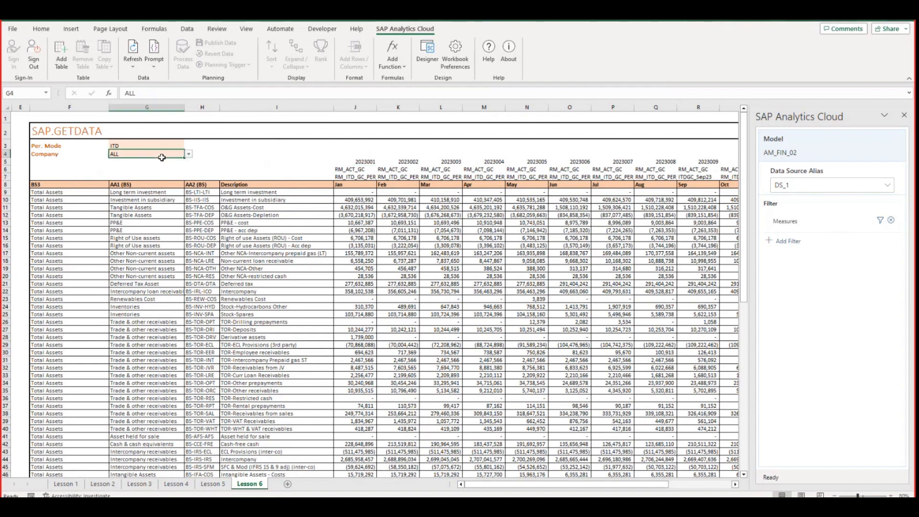
{"action": "left_click", "coordinate": [188, 155]}
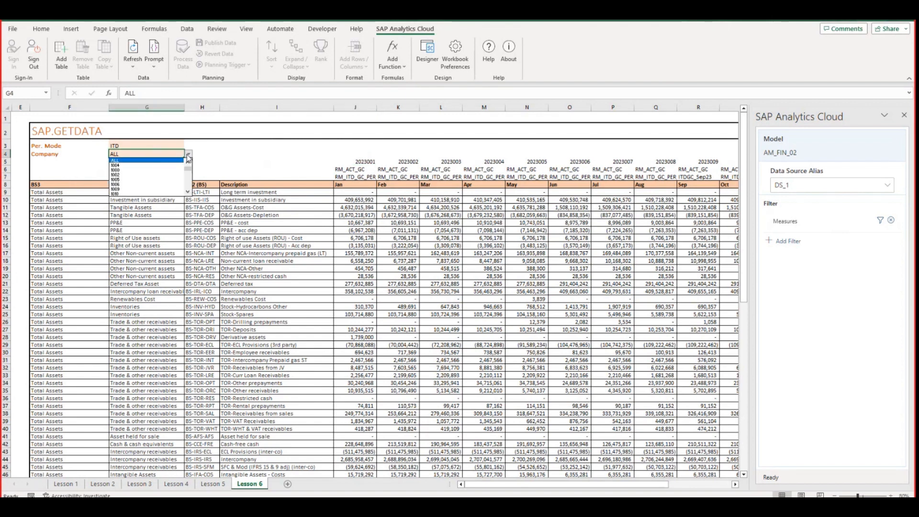
{"action": "left_click", "coordinate": [188, 176]}
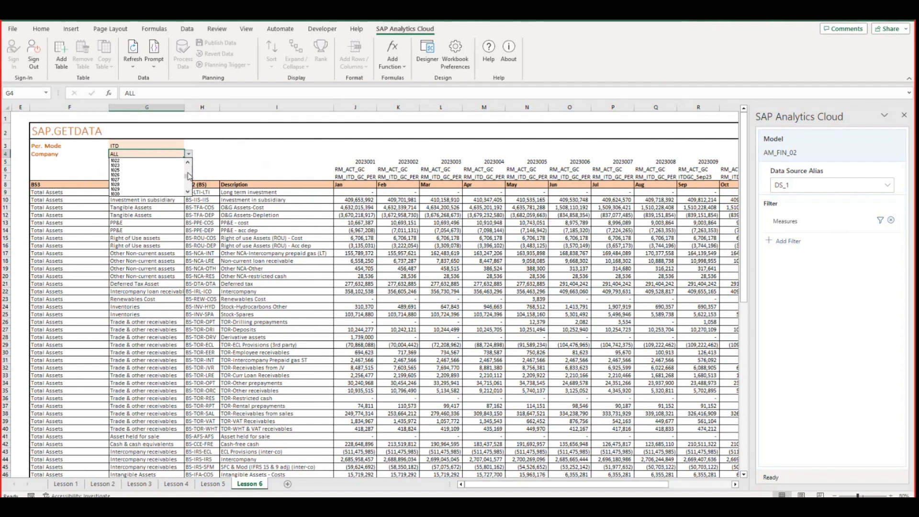
{"action": "left_click_drag", "start_coordinate": [188, 176], "coordinate": [188, 166]}
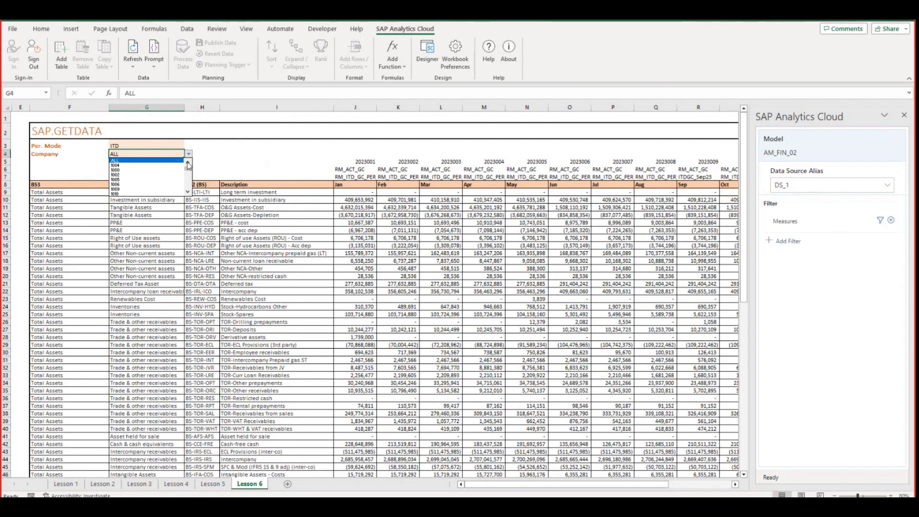
{"action": "left_click", "coordinate": [255, 161]}
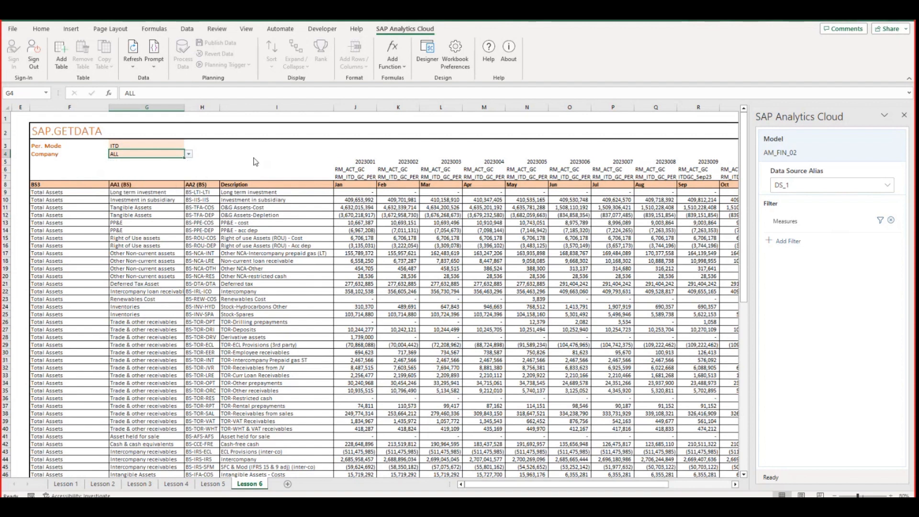
Switch the Per. Mode selection in G3 to PERIODIC and fit column J to the width of its contents.
{"action": "left_click", "coordinate": [165, 145]}
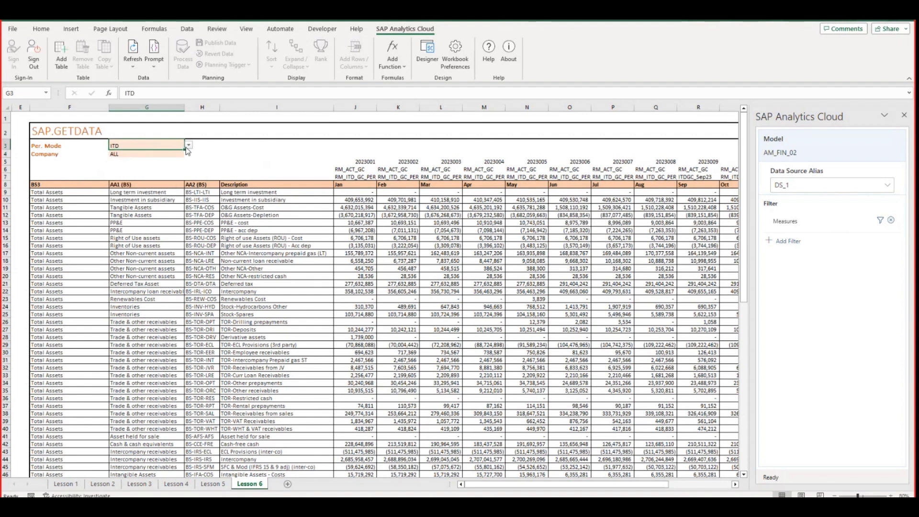
{"action": "left_click", "coordinate": [188, 145]}
{"action": "left_click", "coordinate": [180, 159]}
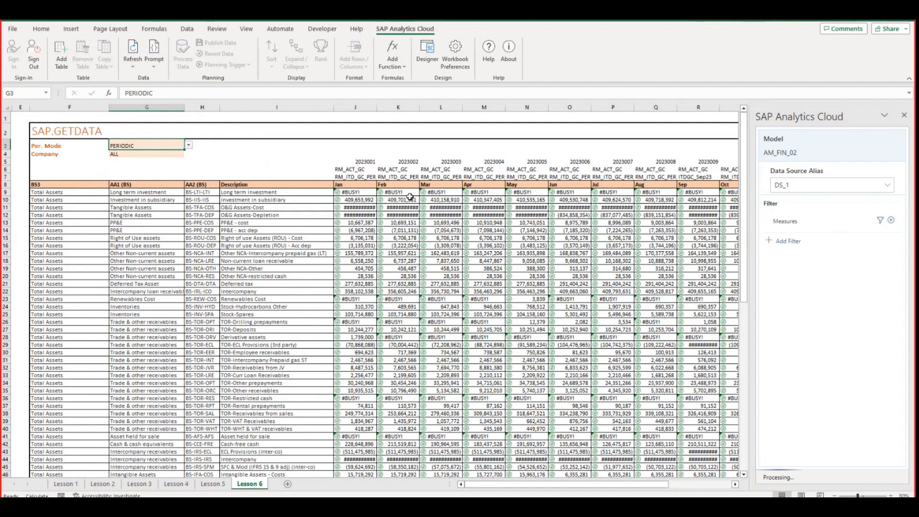
{"action": "left_click", "coordinate": [367, 238]}
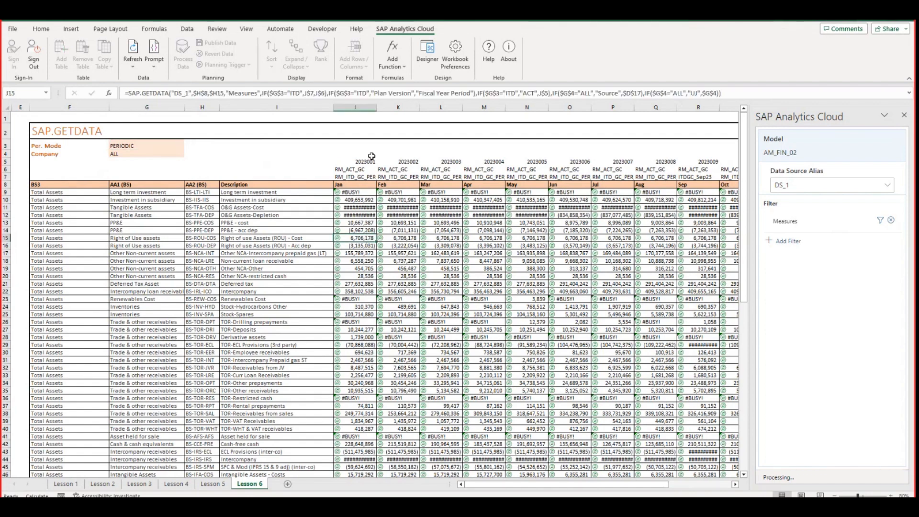
{"action": "double_click", "coordinate": [376, 107]}
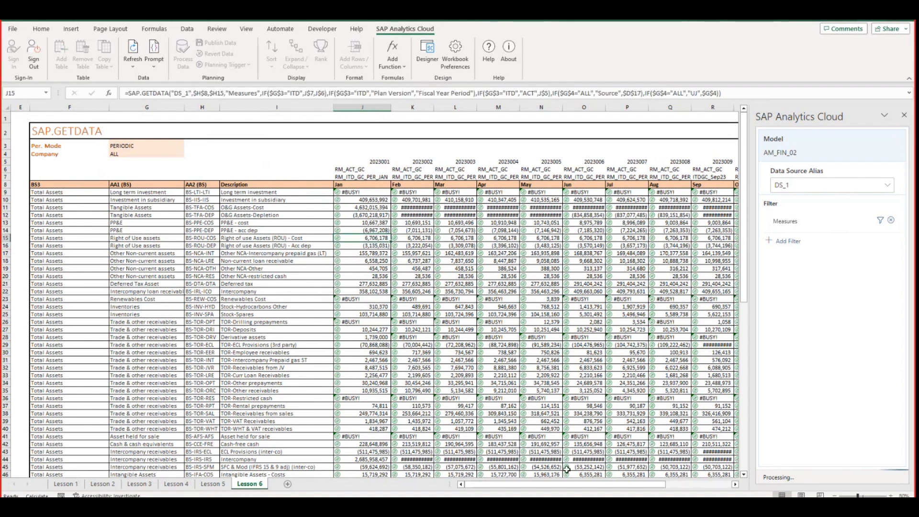
{"action": "mouse_move", "coordinate": [562, 484]}
{"action": "left_mouse_down"}
{"action": "mouse_move", "coordinate": [571, 482]}
{"action": "mouse_move", "coordinate": [557, 477]}
{"action": "left_mouse_up"}
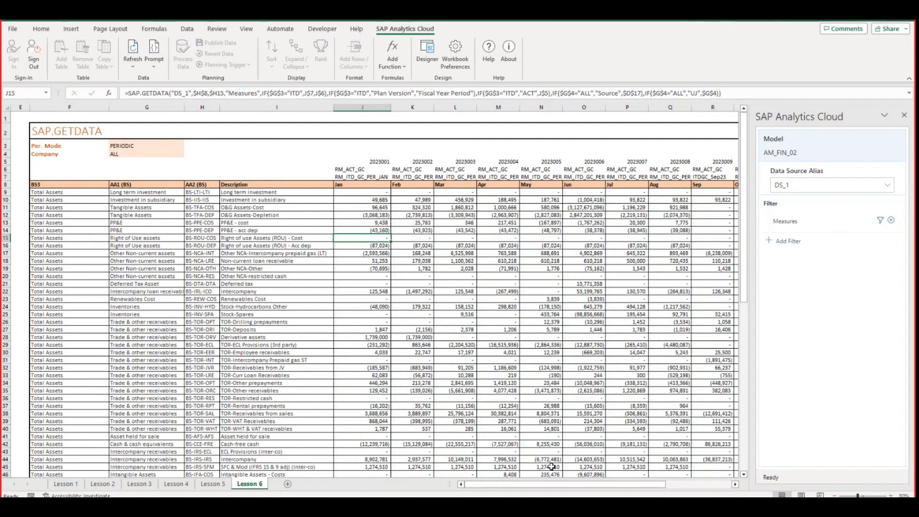
Set the Company selection in G4 to 1000.
{"action": "left_click", "coordinate": [145, 154]}
{"action": "left_click", "coordinate": [189, 153]}
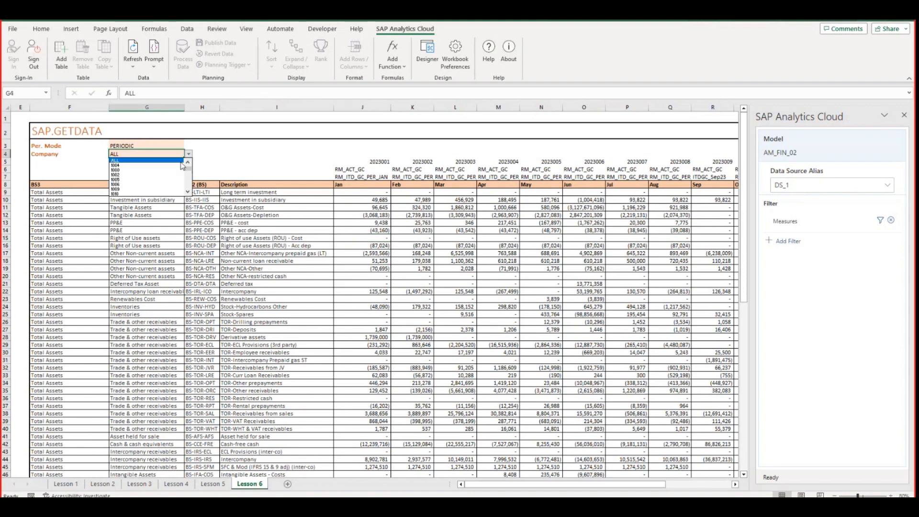
{"action": "left_click", "coordinate": [178, 172]}
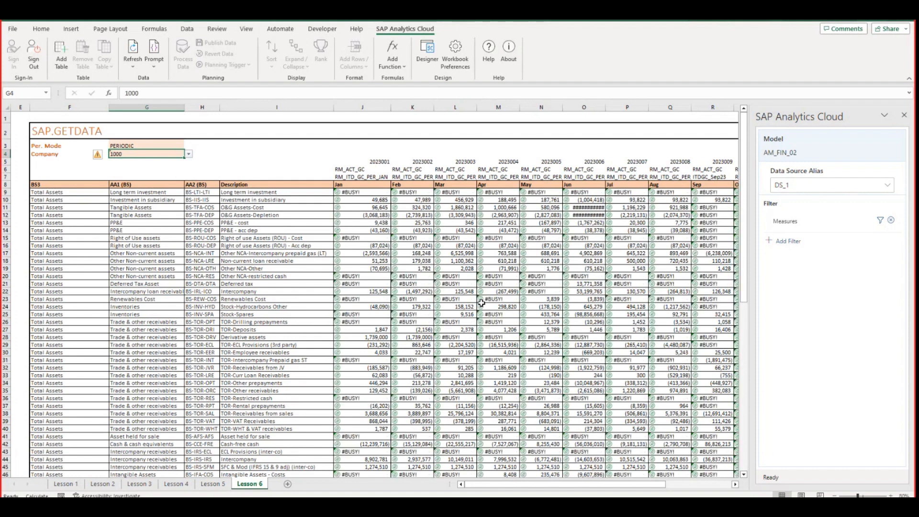
Examine the SAP.GETDATA function arguments of J14, from the DS_1 data source through the measure, period and company conditions.
{"action": "left_click", "coordinate": [384, 230]}
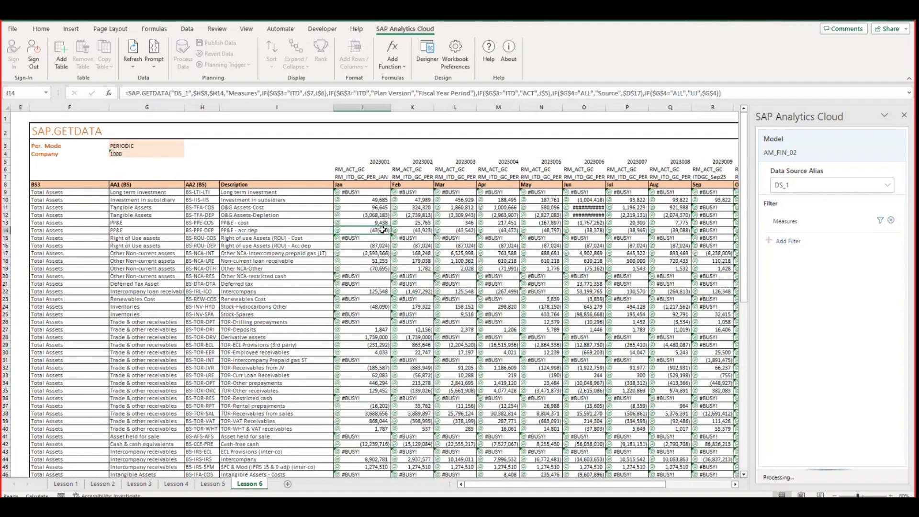
{"action": "left_click", "coordinate": [108, 93]}
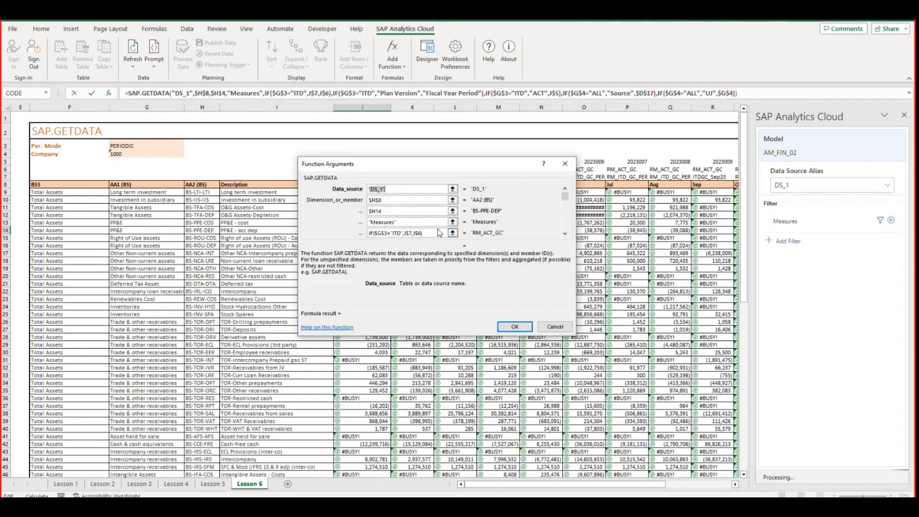
{"action": "left_click", "coordinate": [421, 222]}
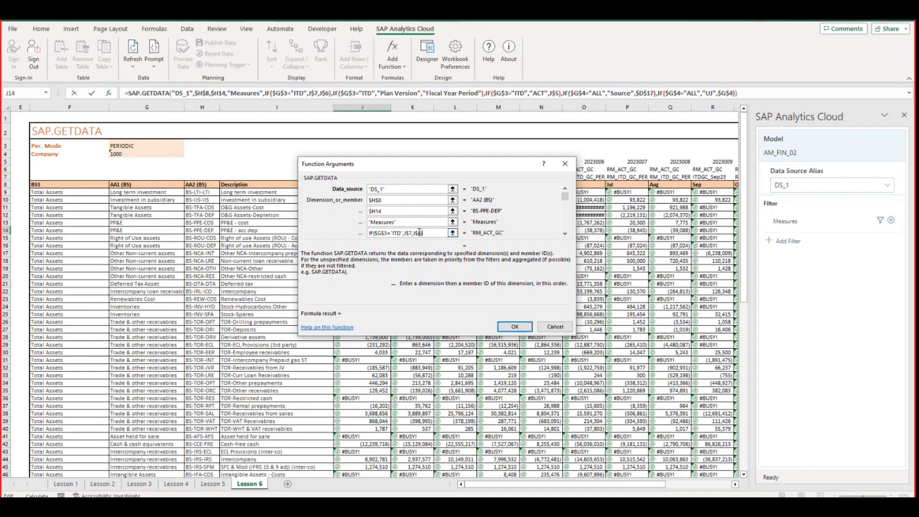
{"action": "left_click", "coordinate": [565, 234]}
{"action": "left_click", "coordinate": [564, 233]}
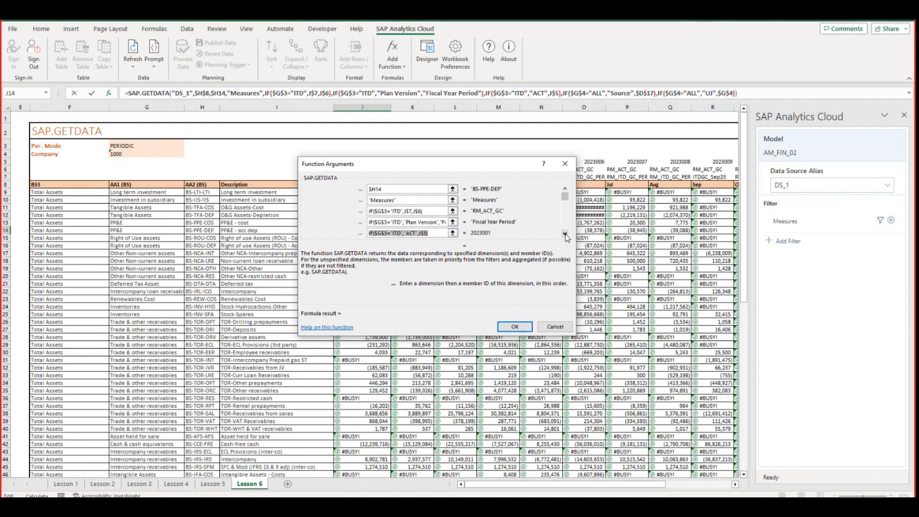
{"action": "left_click", "coordinate": [564, 233]}
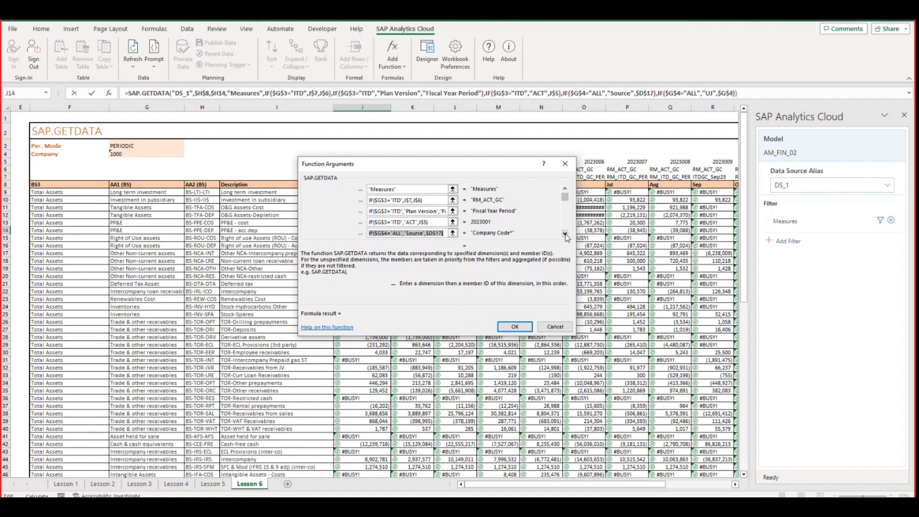
{"action": "left_click", "coordinate": [565, 233]}
{"action": "left_click", "coordinate": [565, 233]}
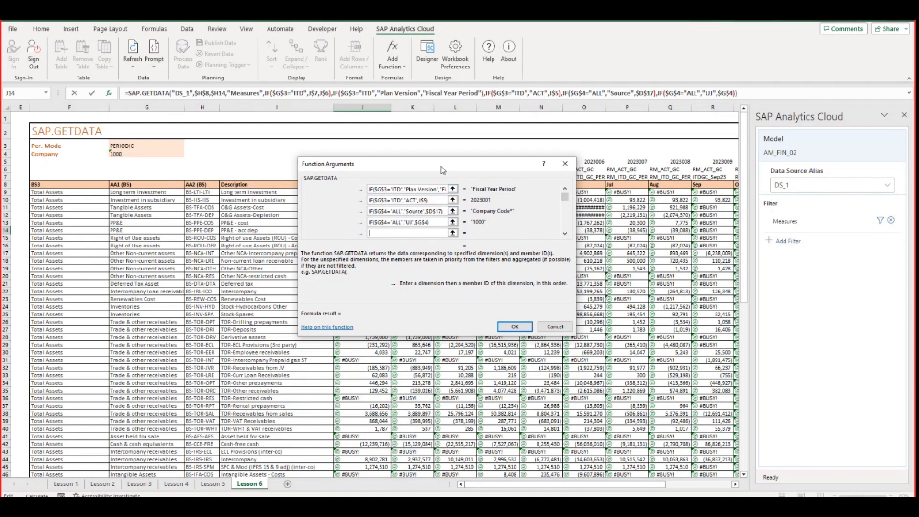
Uncover the month headers behind the Function Arguments dialog, review the Plan Version/Fiscal Year Period and Source/company conditions, and close it.
{"action": "left_click_drag", "start_coordinate": [440, 165], "coordinate": [439, 257]}
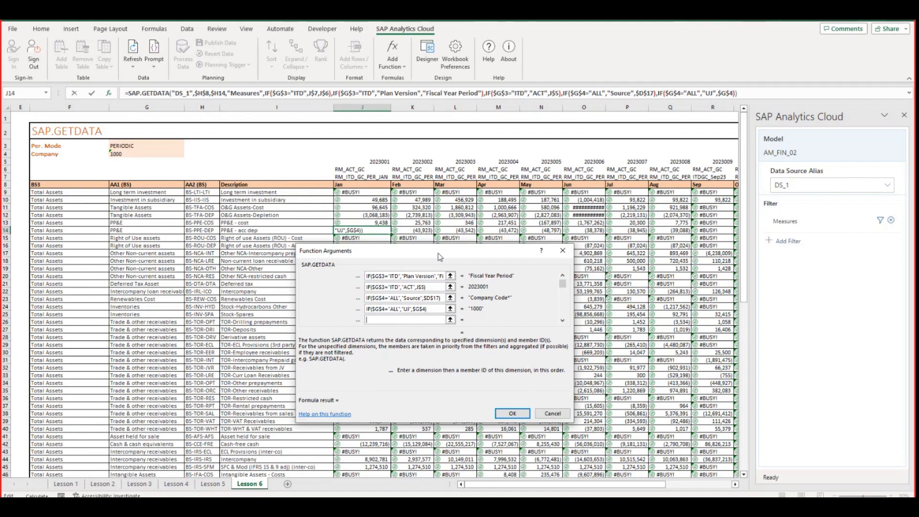
{"action": "left_click", "coordinate": [421, 298]}
{"action": "left_click_drag", "start_coordinate": [432, 276], "coordinate": [412, 277]}
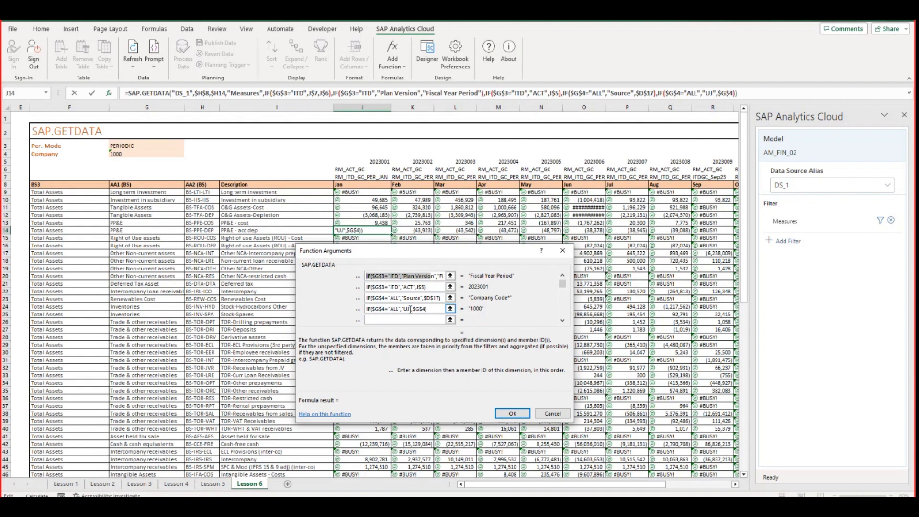
{"action": "left_click", "coordinate": [512, 413]}
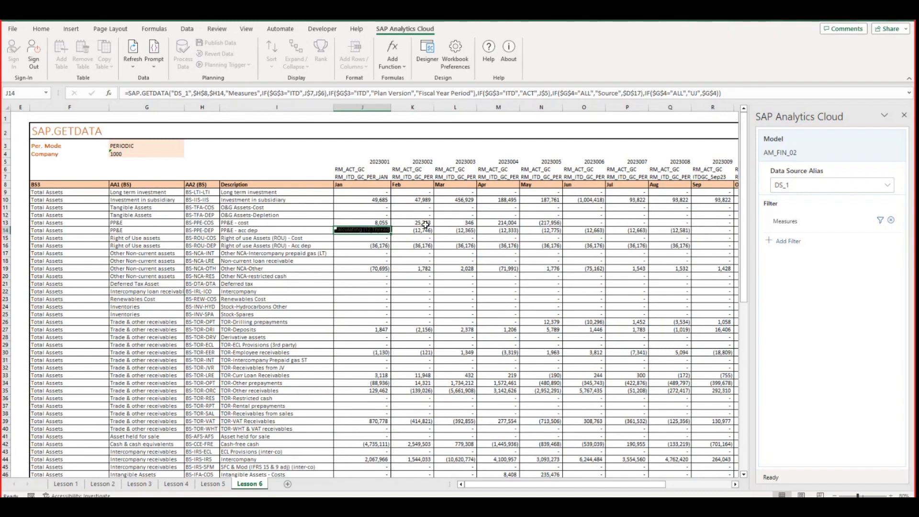
Insert eight blank rows at rows 14 to 21, between PP&E - cost and PP&E - acc dep.
{"action": "left_click", "coordinate": [395, 261]}
{"action": "left_click_drag", "start_coordinate": [4, 230], "coordinate": [4, 280]}
{"action": "right_click", "coordinate": [4, 281]}
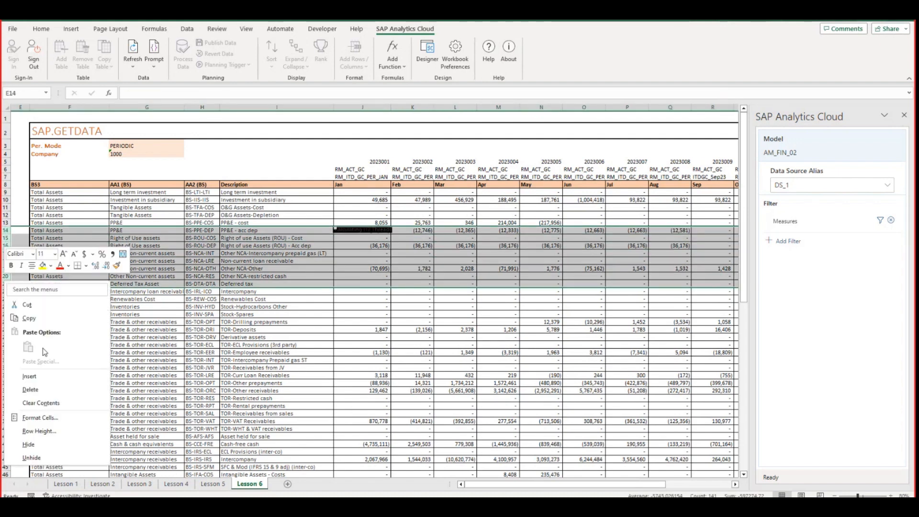
{"action": "left_click", "coordinate": [50, 384]}
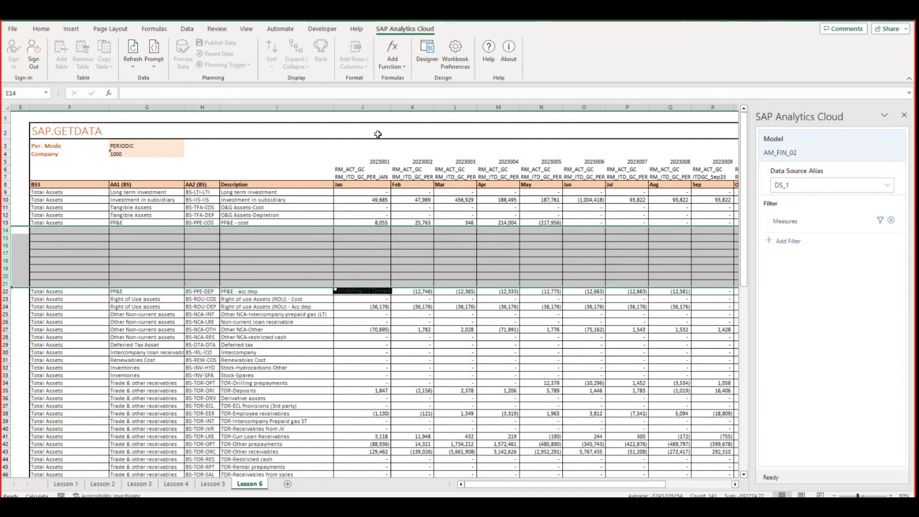